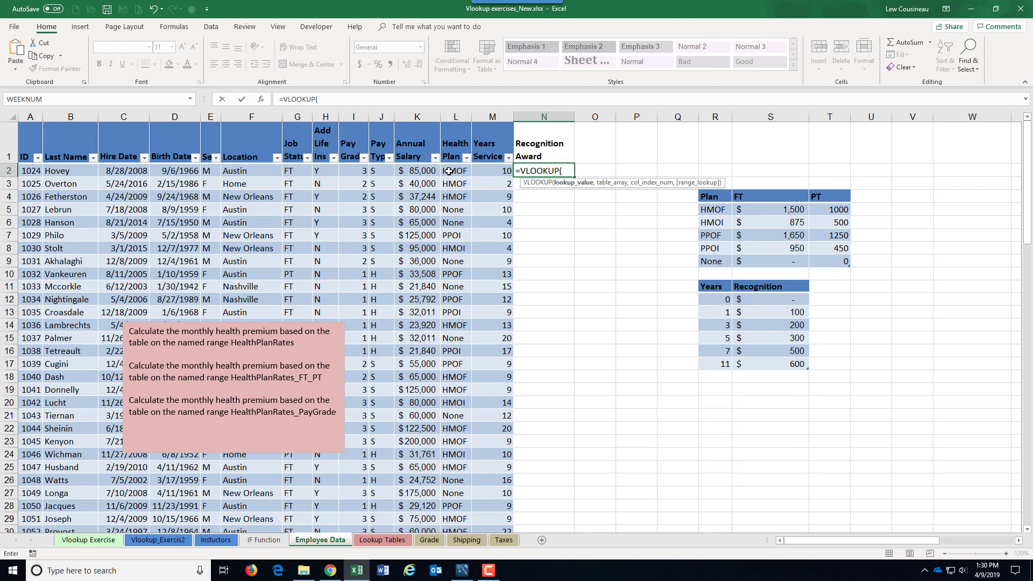
# Complete the N2 formula as =VLOOKUP(L2,HealthPlanRates_FT_PT7,2,FALSE) to look up the full-time rate by health plan
pyautogui.click(448, 171)
pyautogui.write(',')
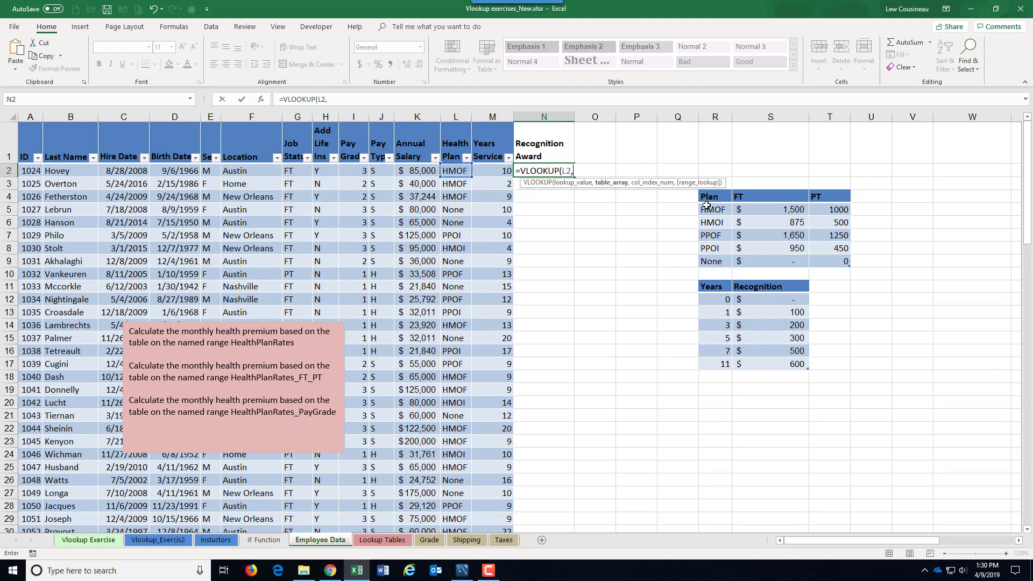
pyautogui.moveTo(710, 213)
pyautogui.mouseDown()
pyautogui.moveTo(739, 237)
pyautogui.moveTo(820, 259)
pyautogui.mouseUp()
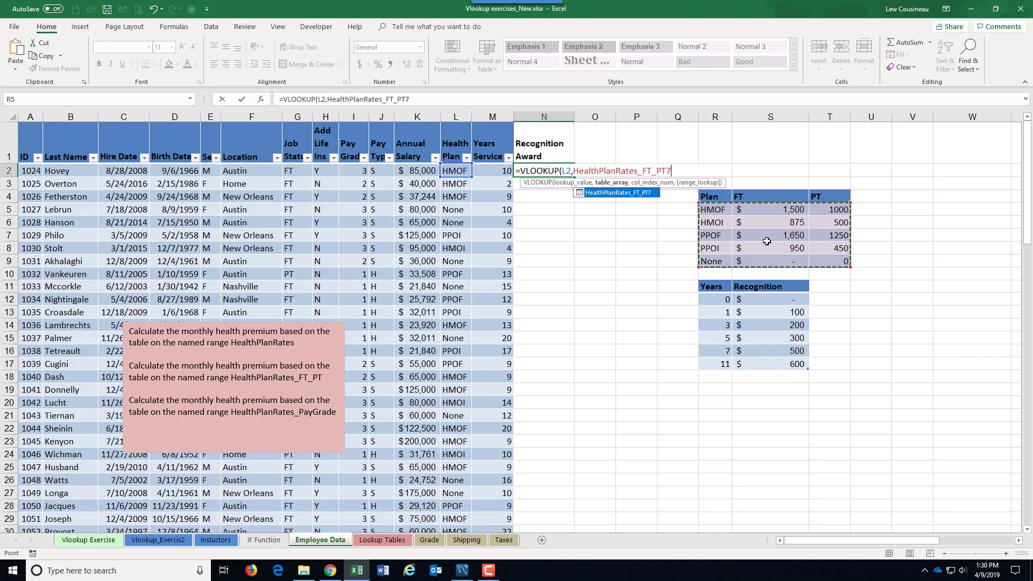
pyautogui.write(',')
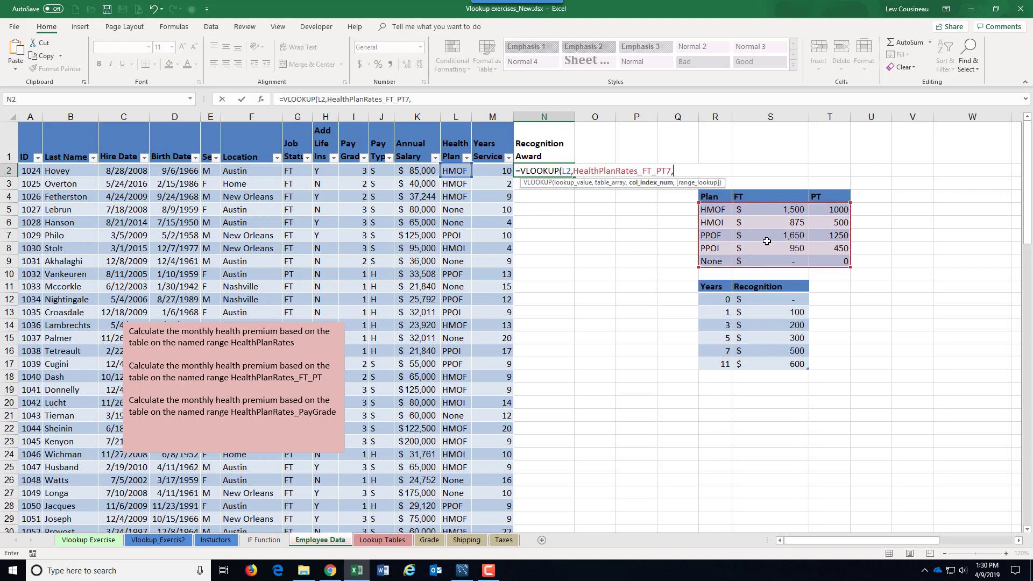
pyautogui.press('BackSpace')
pyautogui.write('2,')
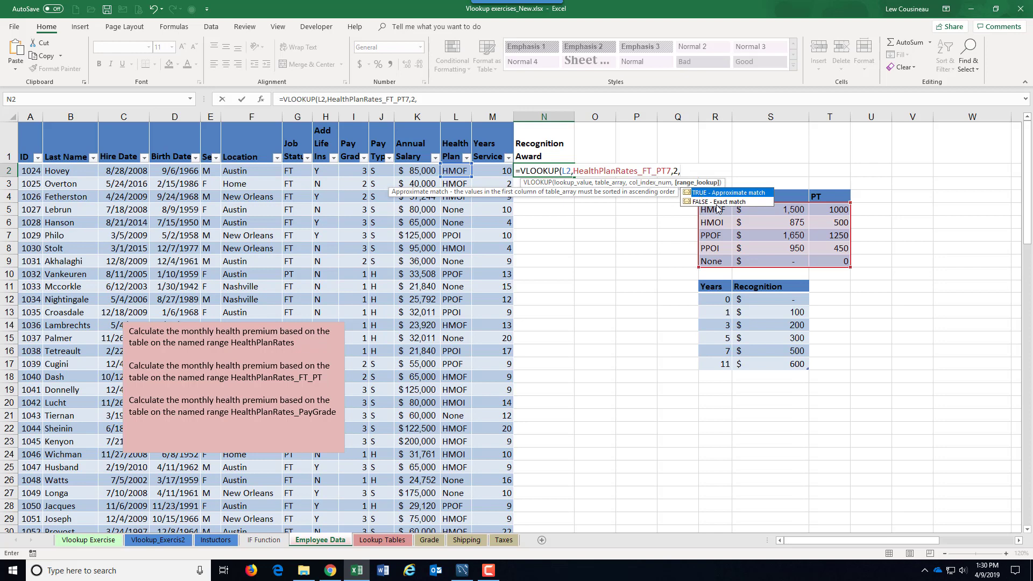
pyautogui.write('False)\\')
pyautogui.press('Return')
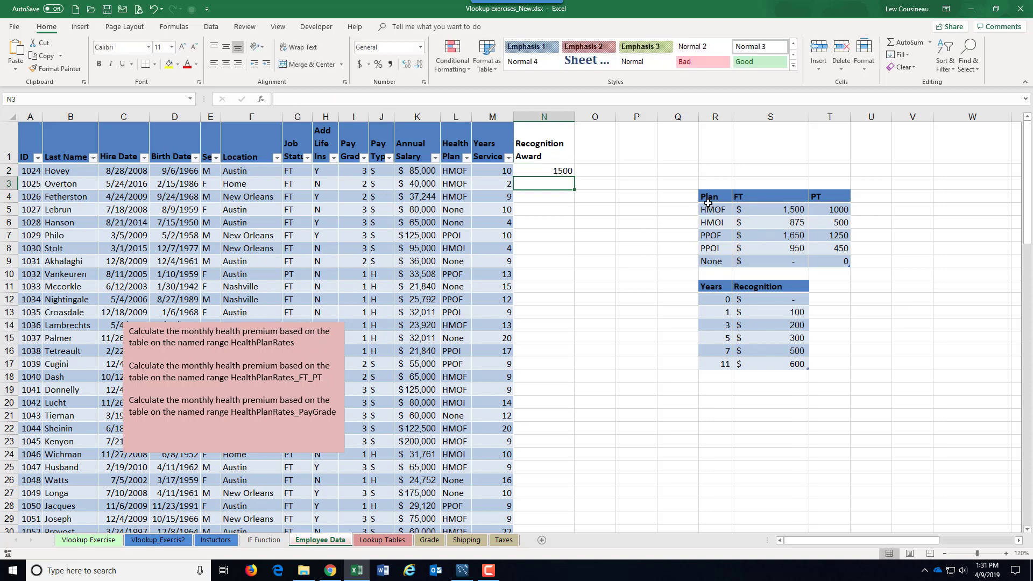
# Compare the health plan in L2 with the plan list, change L2 to HMOI, and check the lookup in N2
pyautogui.click(455, 170)
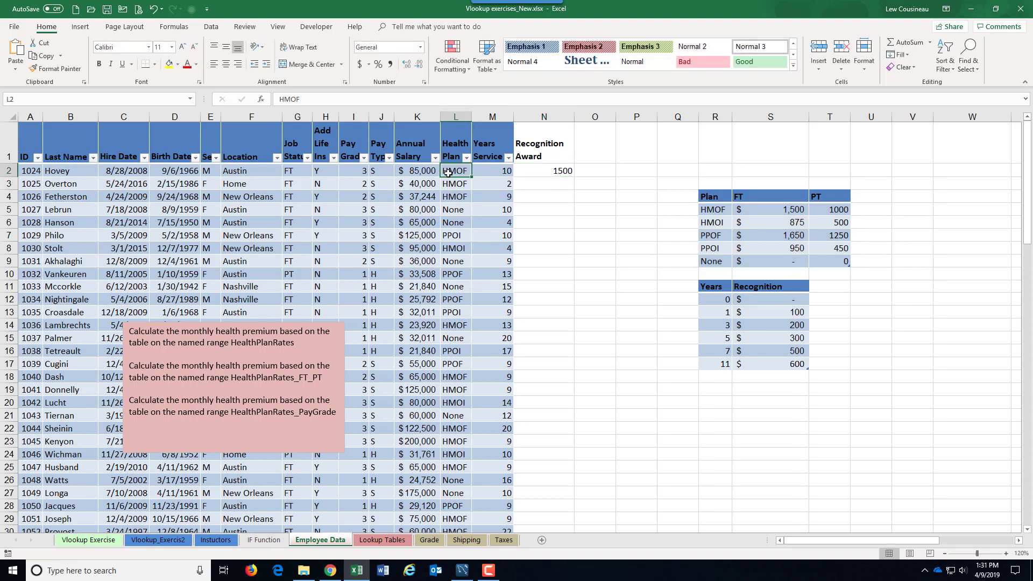
pyautogui.click(712, 211)
pyautogui.moveTo(711, 211); pyautogui.dragTo(714, 259)
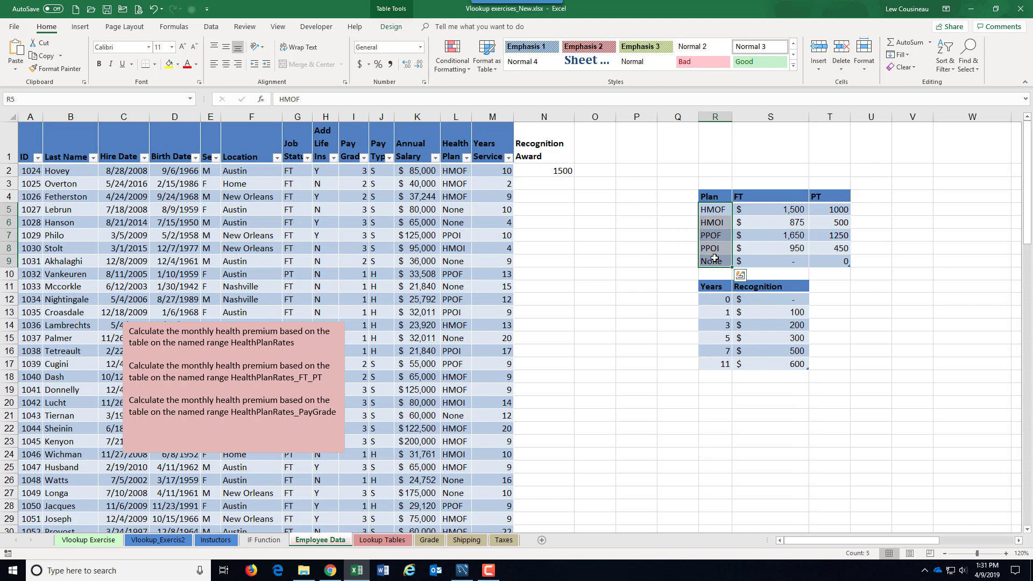
pyautogui.click(456, 169)
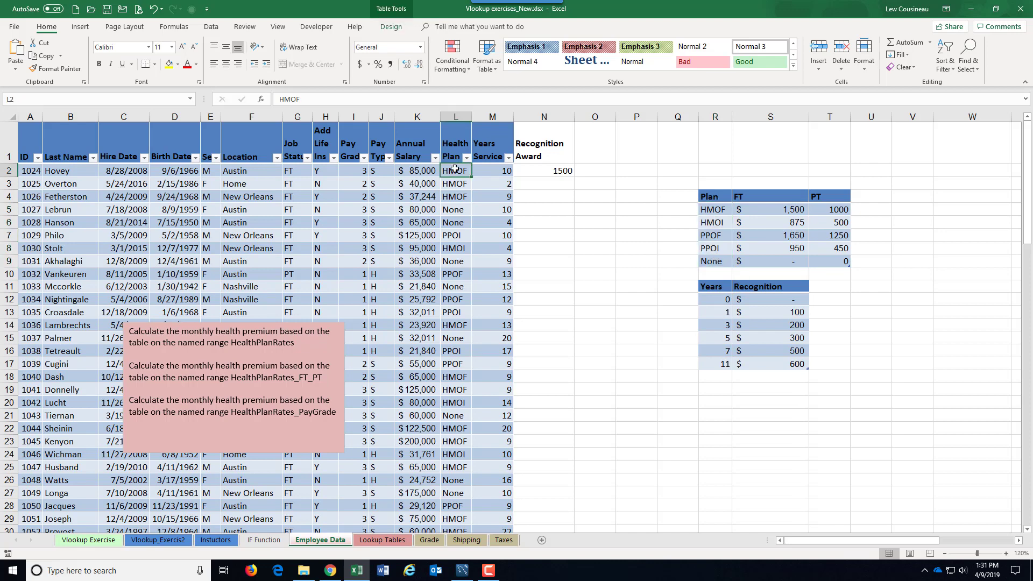
pyautogui.click(332, 92)
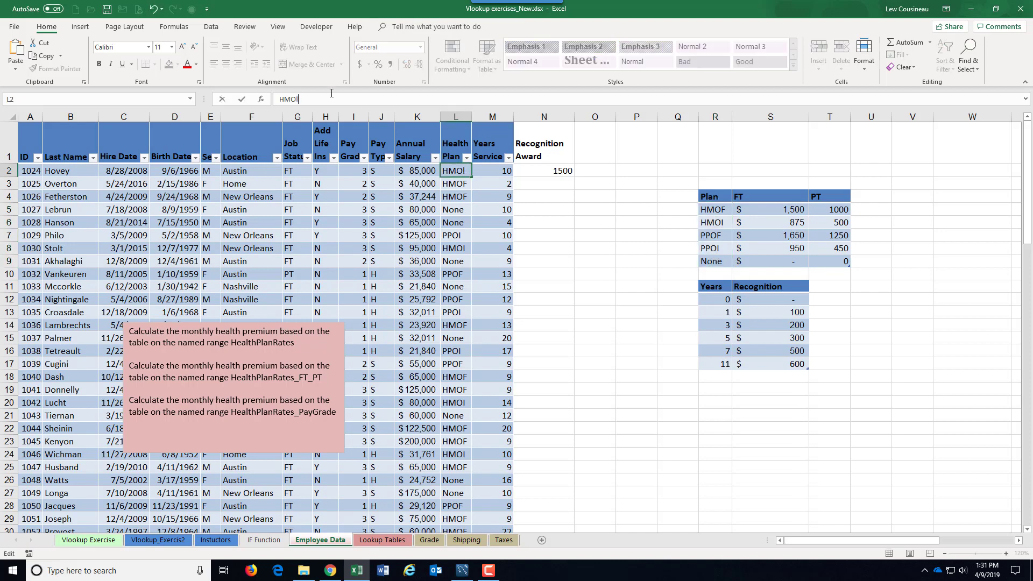
pyautogui.press('Return')
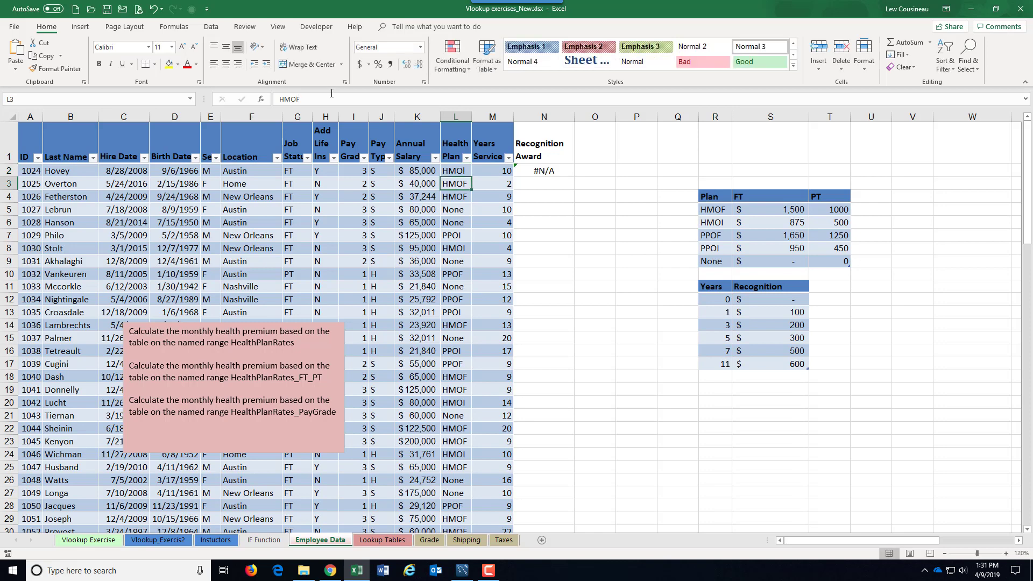
pyautogui.click(556, 171)
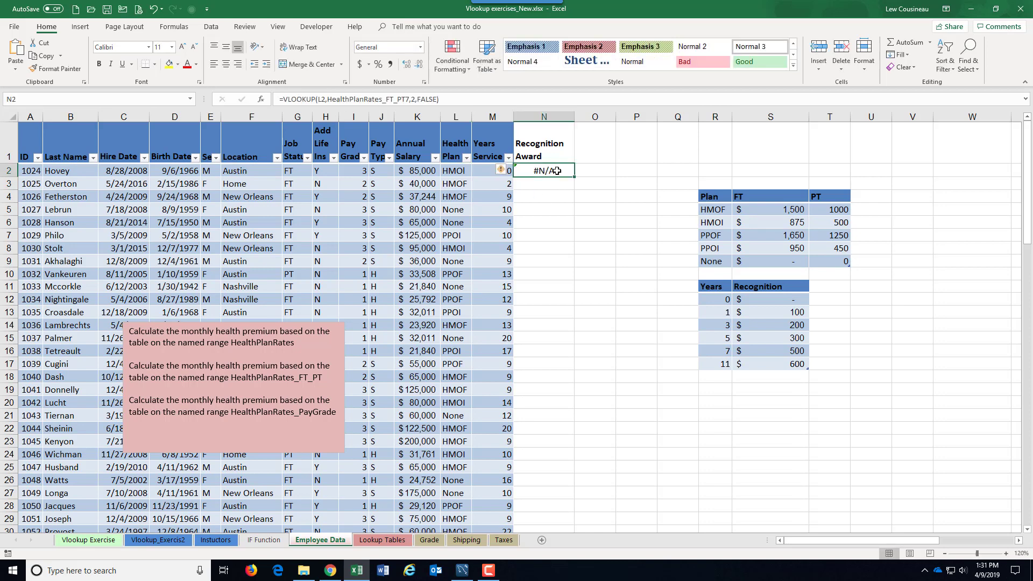
# Set the health plan in L2 back to HMOF and clear the formula from N2
pyautogui.click(455, 173)
pyautogui.click(311, 97)
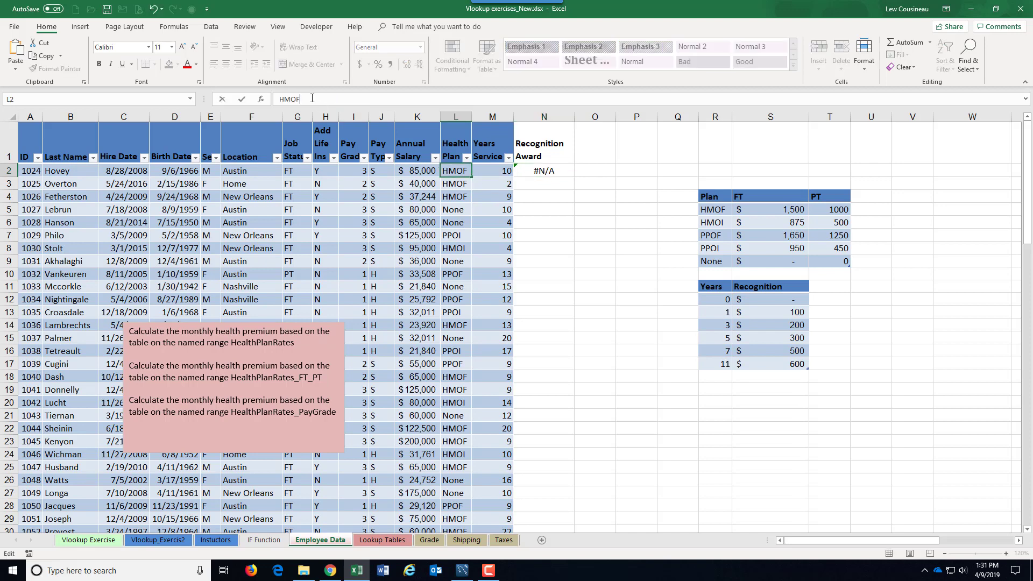
pyautogui.press('Return')
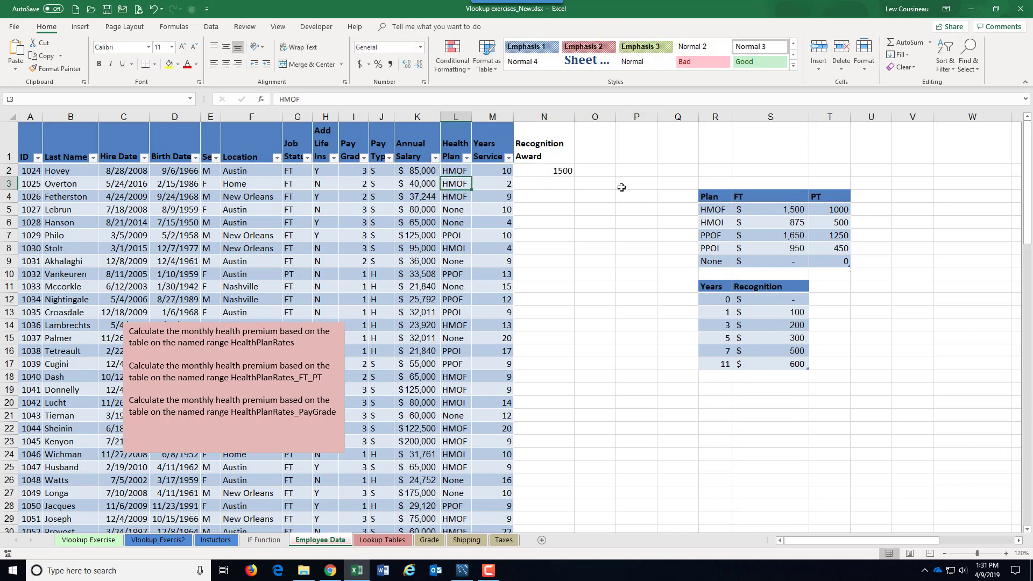
pyautogui.click(550, 174)
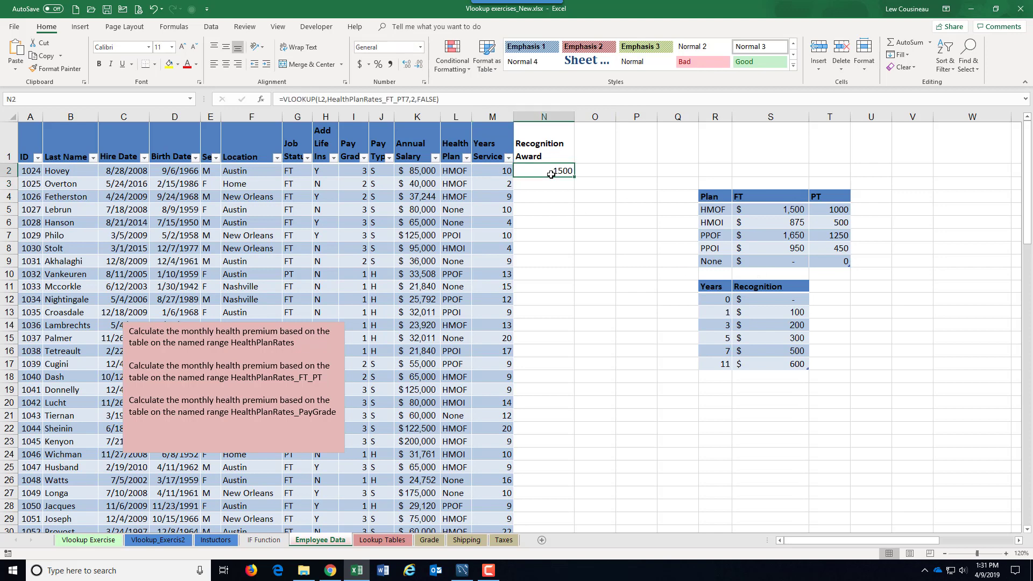
pyautogui.press('Delete')
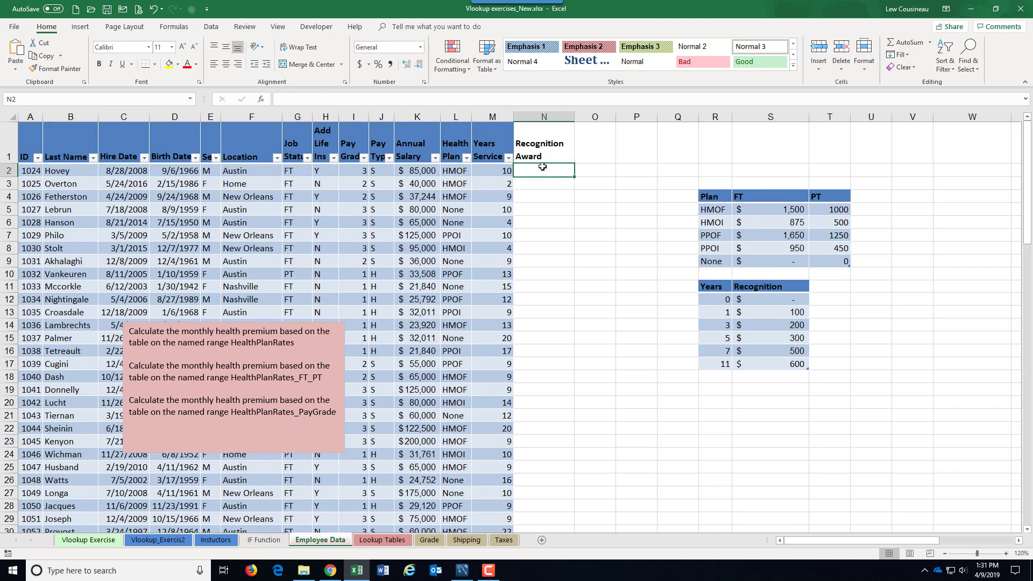
# Enter =VLOOKUP(M2,Recognition8,2,TRUE) in N2 to look up the recognition award by years of service with an approximate match
pyautogui.click(541, 144)
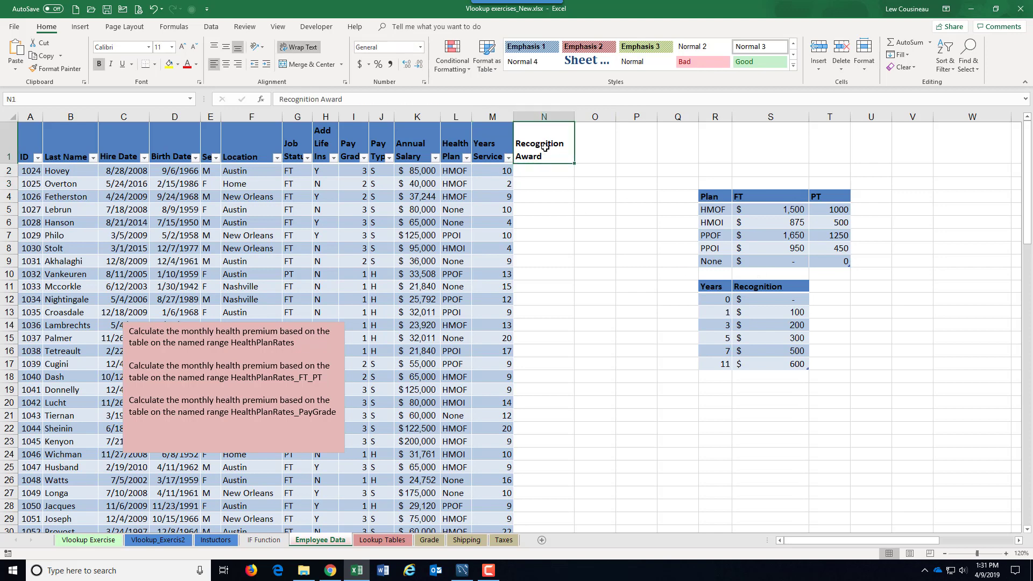
pyautogui.click(490, 170)
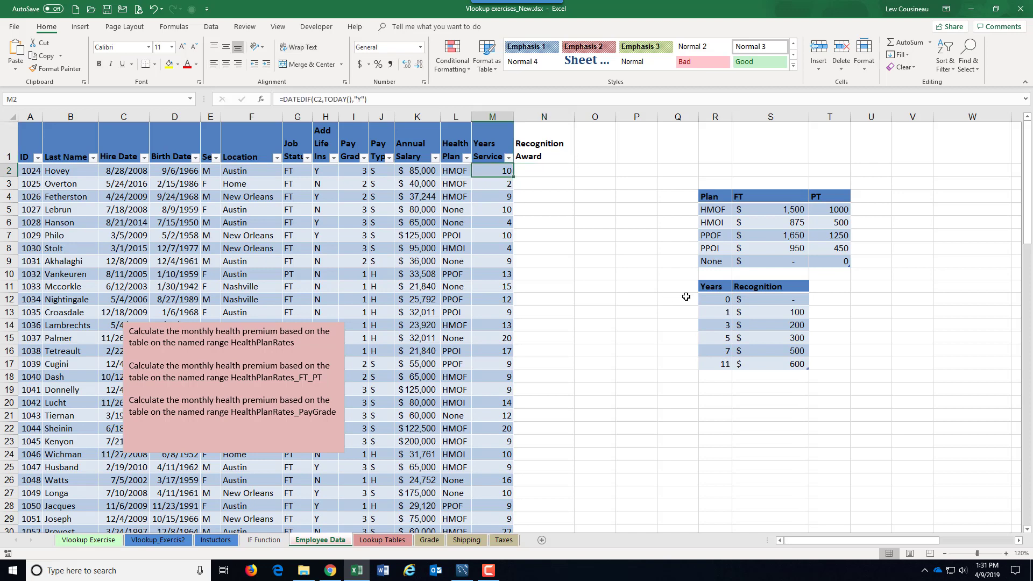
pyautogui.moveTo(712, 296); pyautogui.dragTo(778, 377)
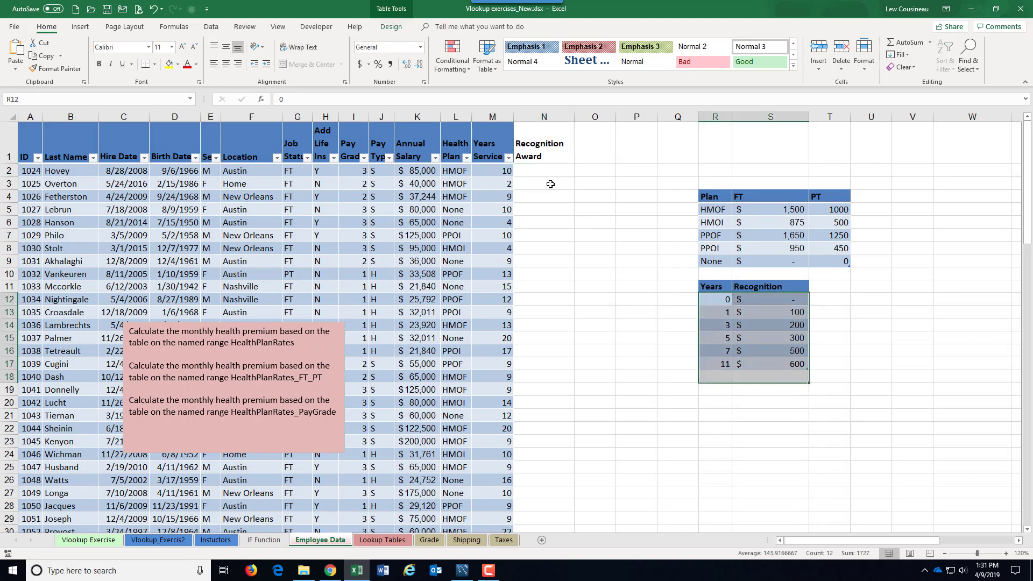
pyautogui.click(540, 170)
pyautogui.write('=vl')
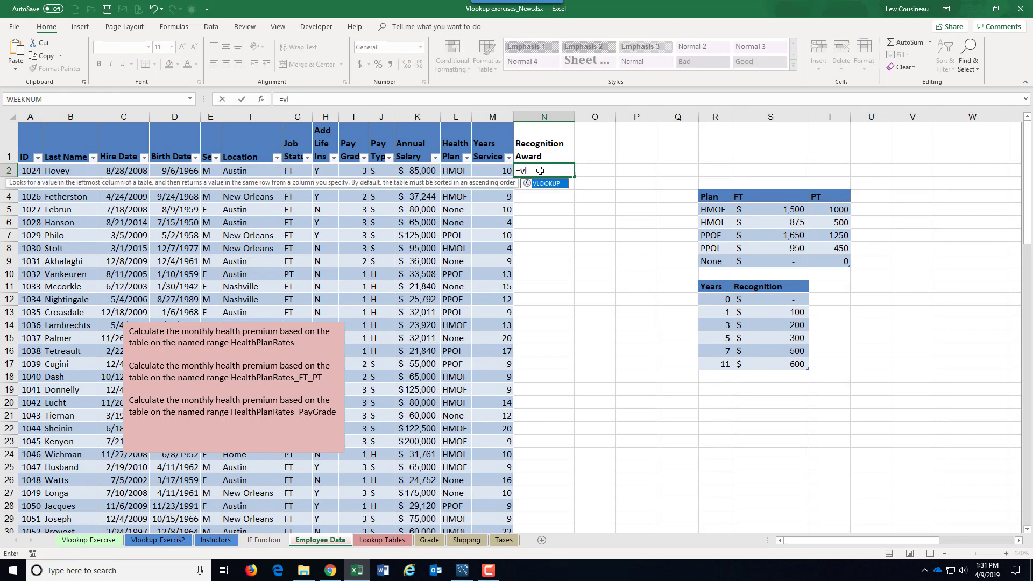
pyautogui.press('Tab')
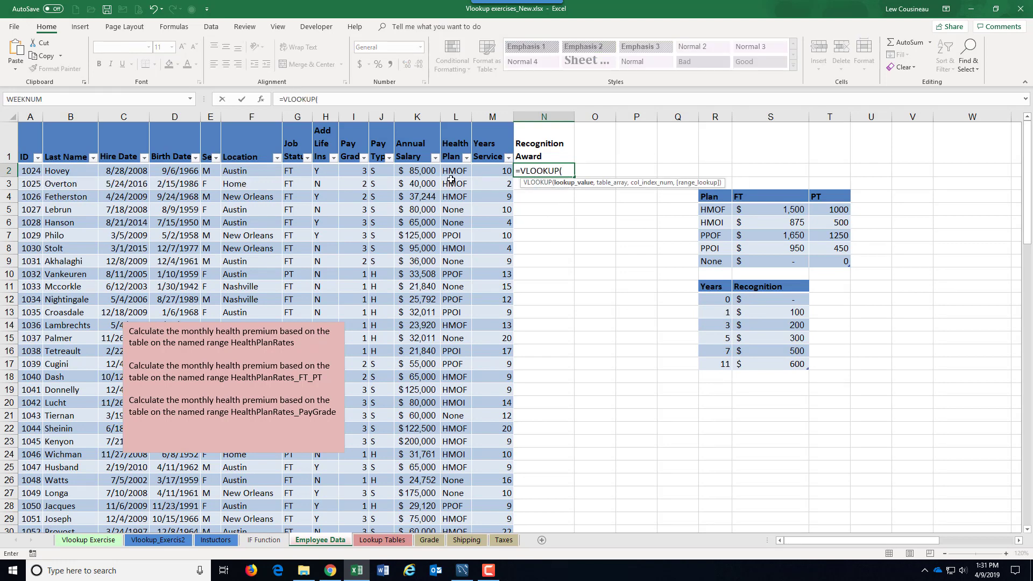
pyautogui.click(506, 165)
pyautogui.write(',')
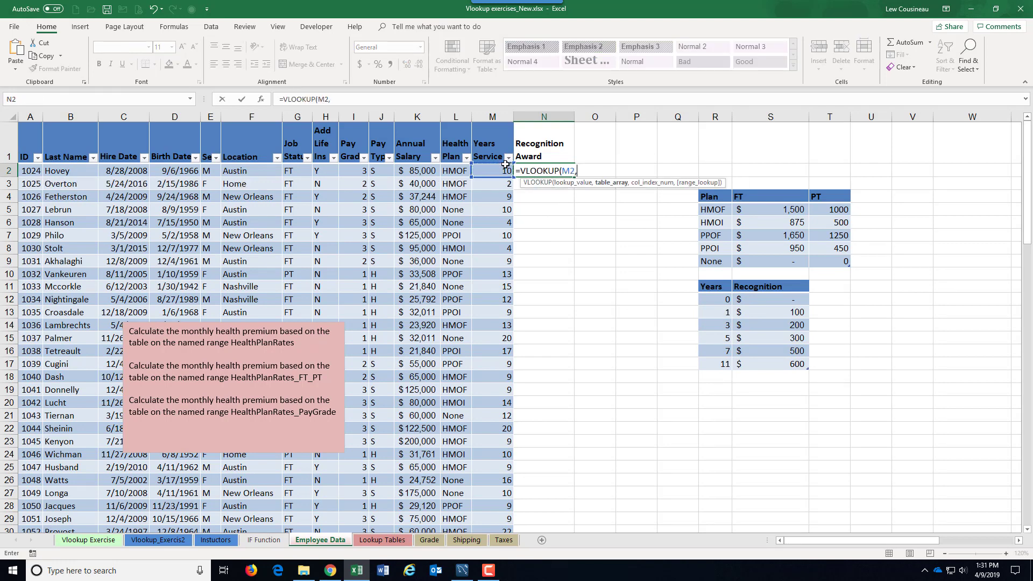
pyautogui.moveTo(715, 299); pyautogui.dragTo(771, 357)
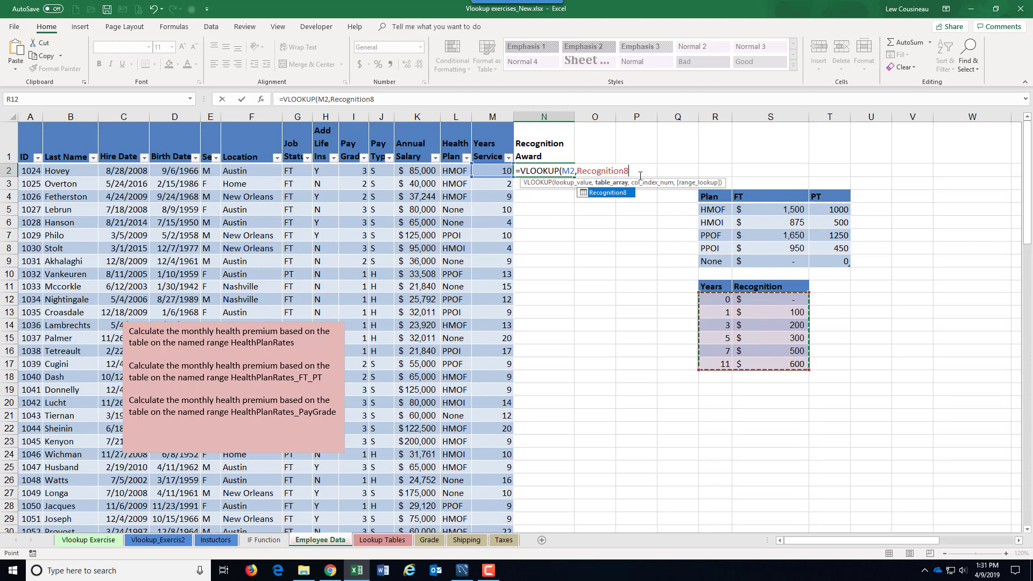
pyautogui.write(',')
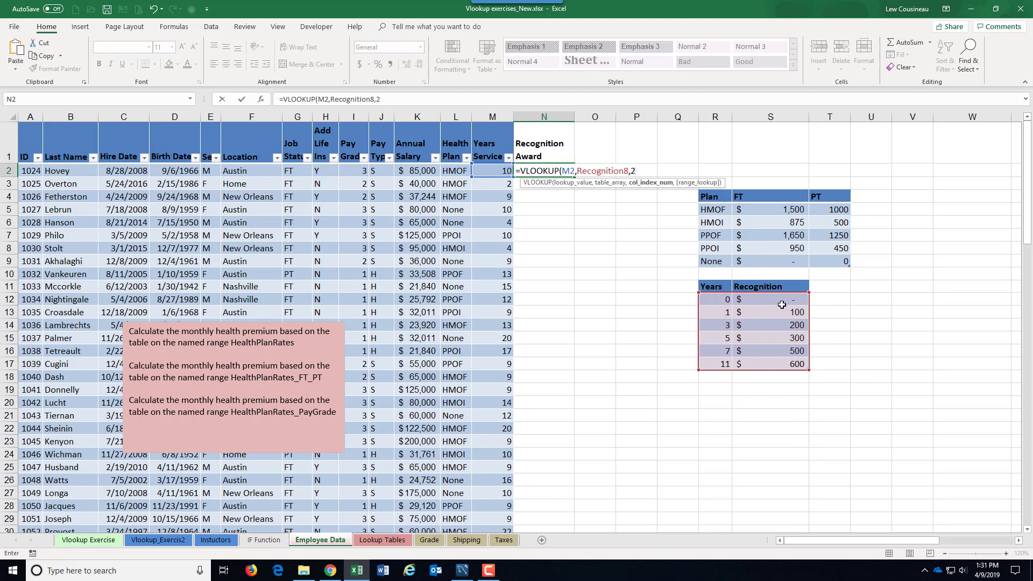
pyautogui.write('2,TRUE')
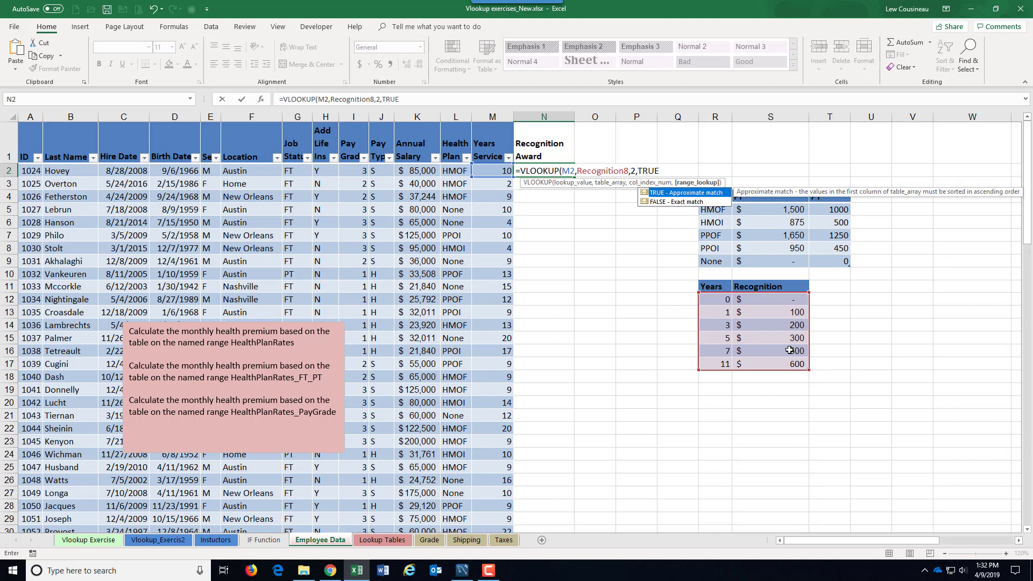
pyautogui.write(')')
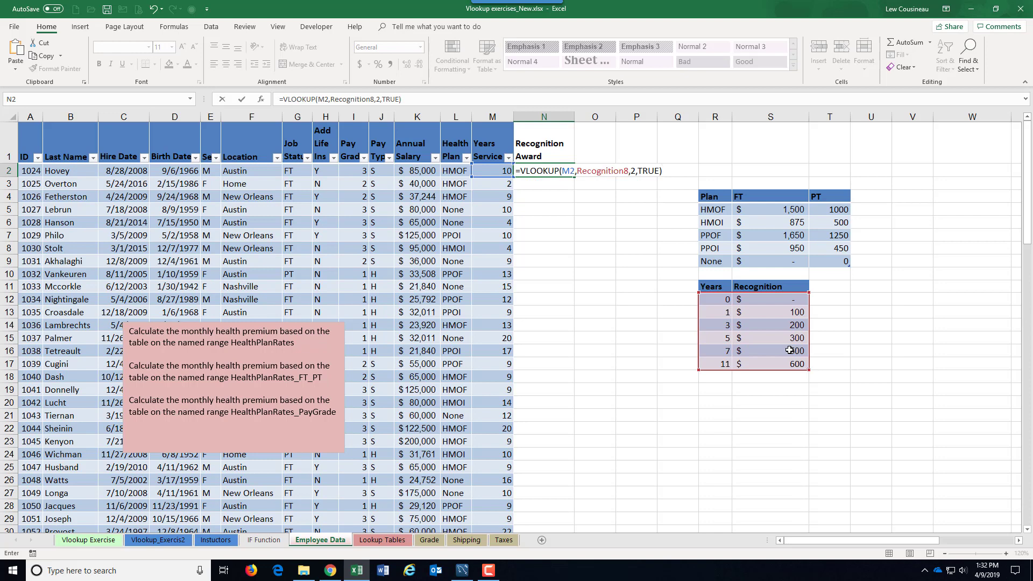
pyautogui.press('Return')
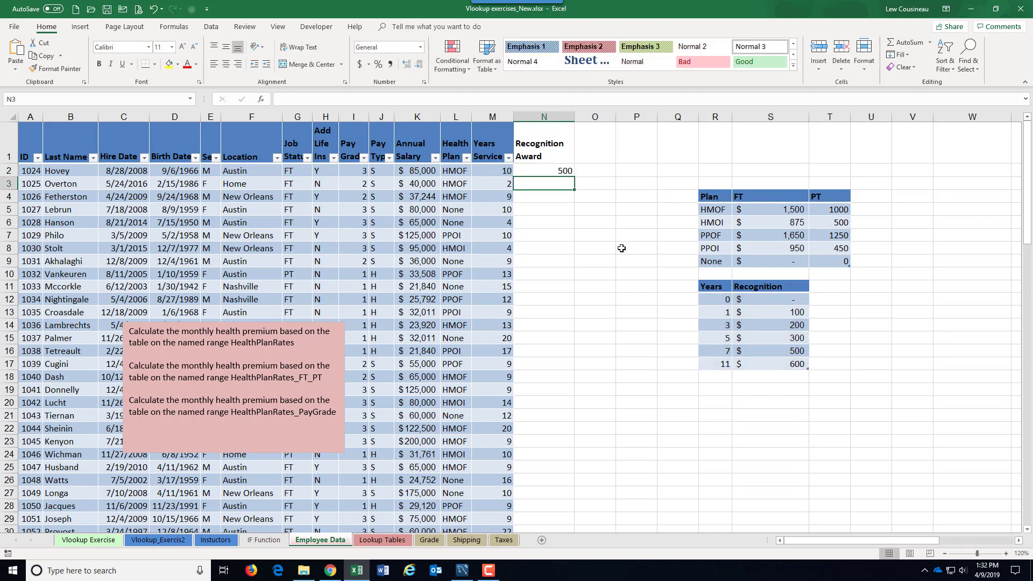
# Compare the years of service in M2 with the Years brackets 0, 7 and 11 in the recognition table
pyautogui.click(503, 169)
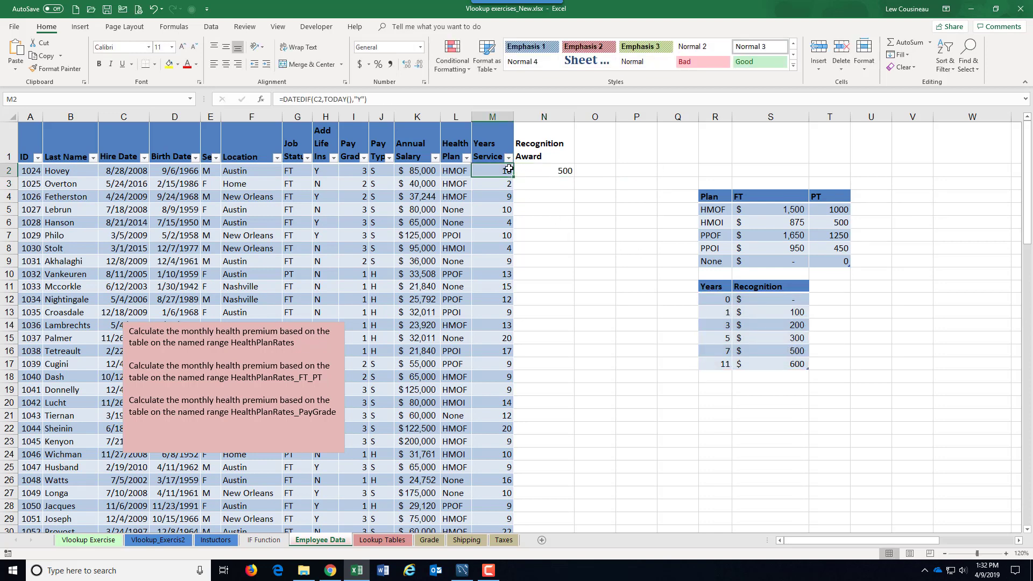
pyautogui.click(715, 300)
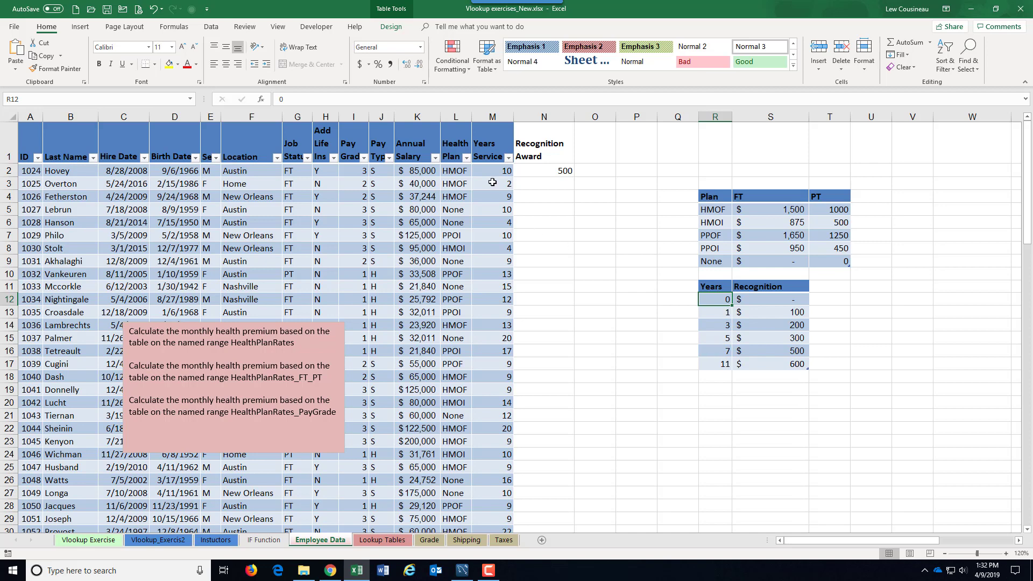
pyautogui.click(722, 351)
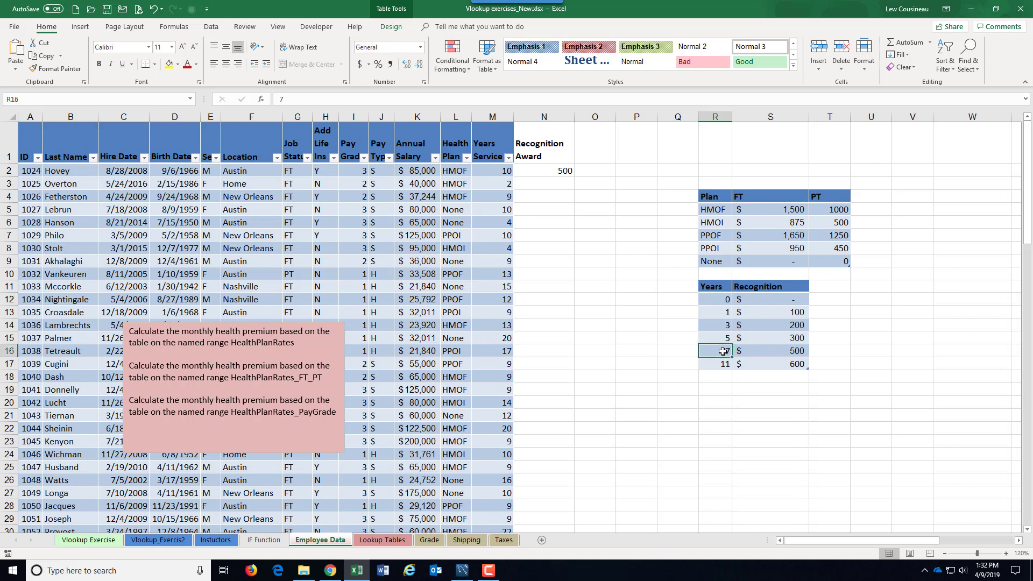
pyautogui.click(721, 363)
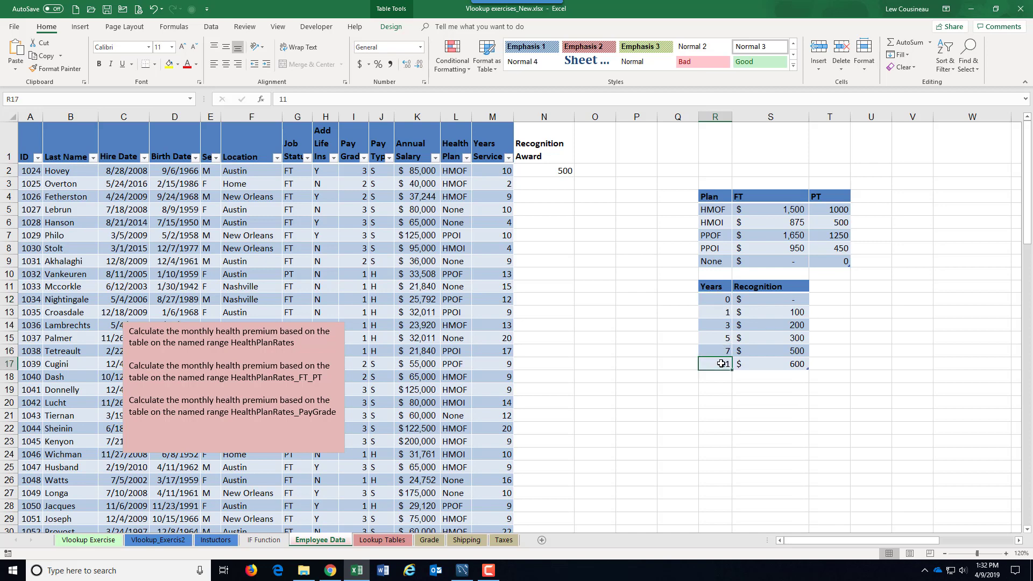
pyautogui.click(713, 352)
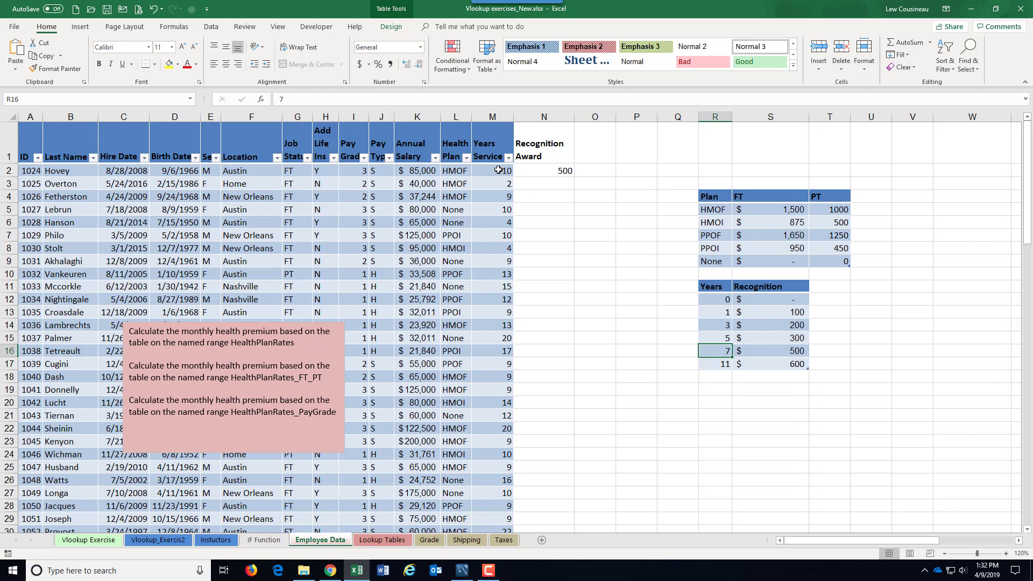
# Review the recognition award formula in N2 and fill it down to N3
pyautogui.click(564, 171)
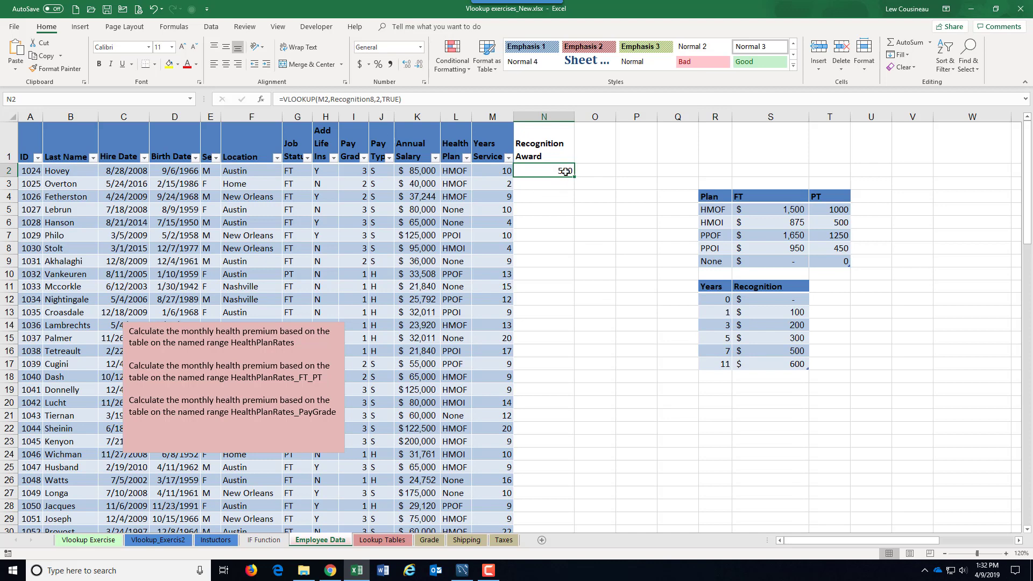
pyautogui.doubleClick(565, 171)
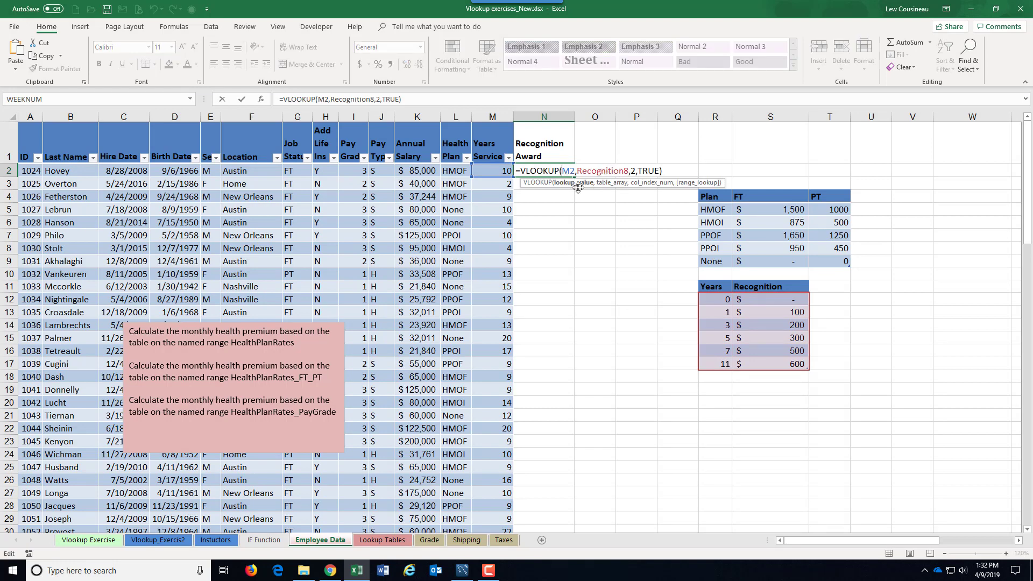
pyautogui.press('Escape')
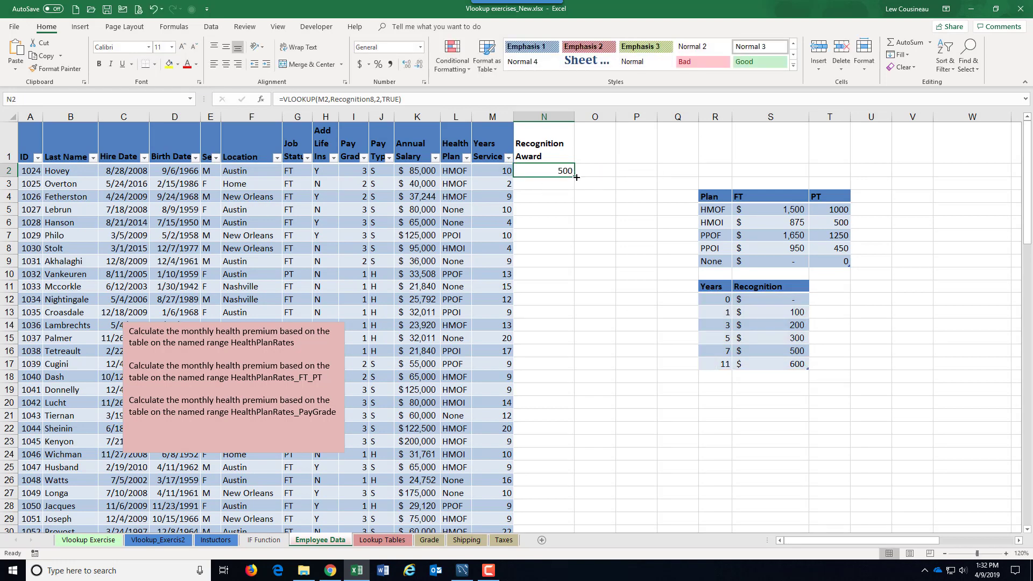
pyautogui.moveTo(576, 177); pyautogui.dragTo(577, 187)
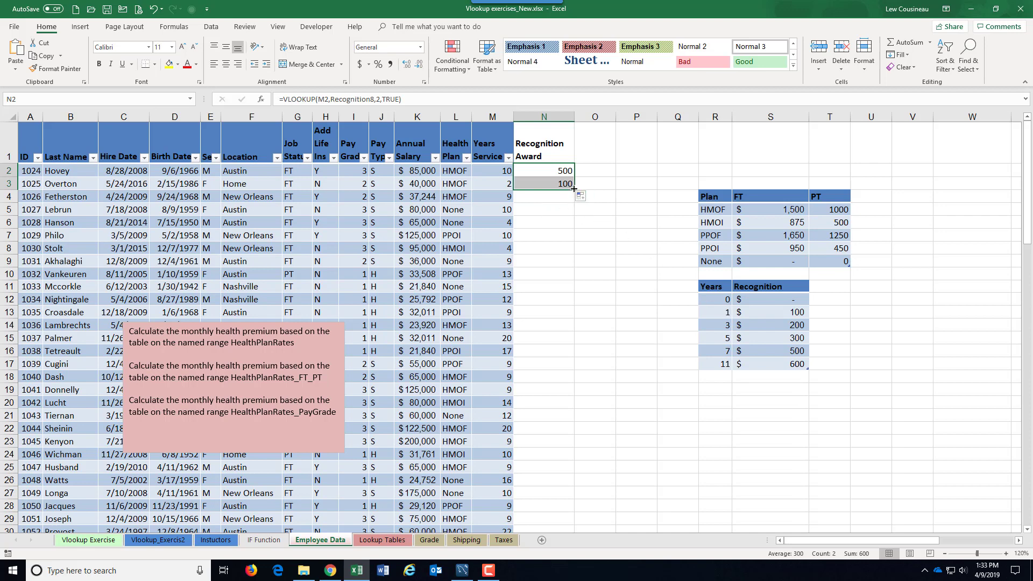
# Fill the recognition award formula from N2 down the whole Recognition Award column for every employee
pyautogui.moveTo(574, 188); pyautogui.dragTo(585, 431)
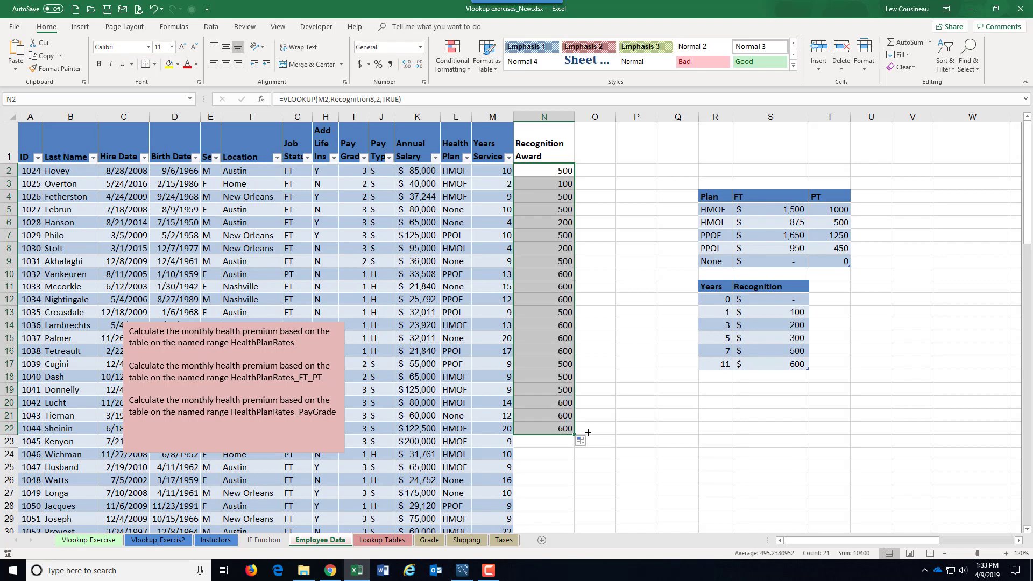
pyautogui.doubleClick(573, 433)
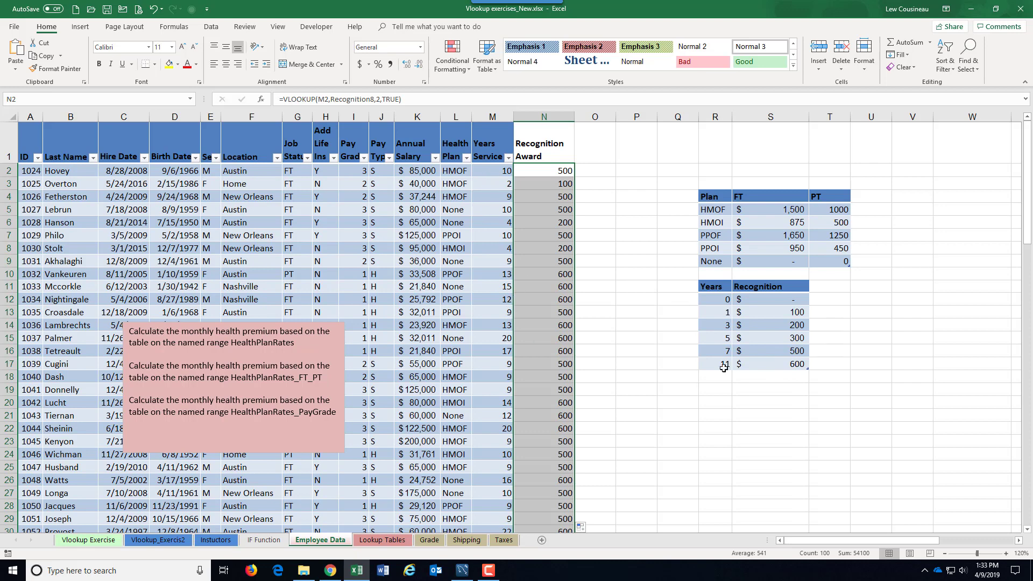
# Compare the years of service with the Years brackets in the recognition table, and contrast them with the plan names in the health plan table
pyautogui.click(712, 300)
pyautogui.moveTo(713, 300); pyautogui.dragTo(723, 367)
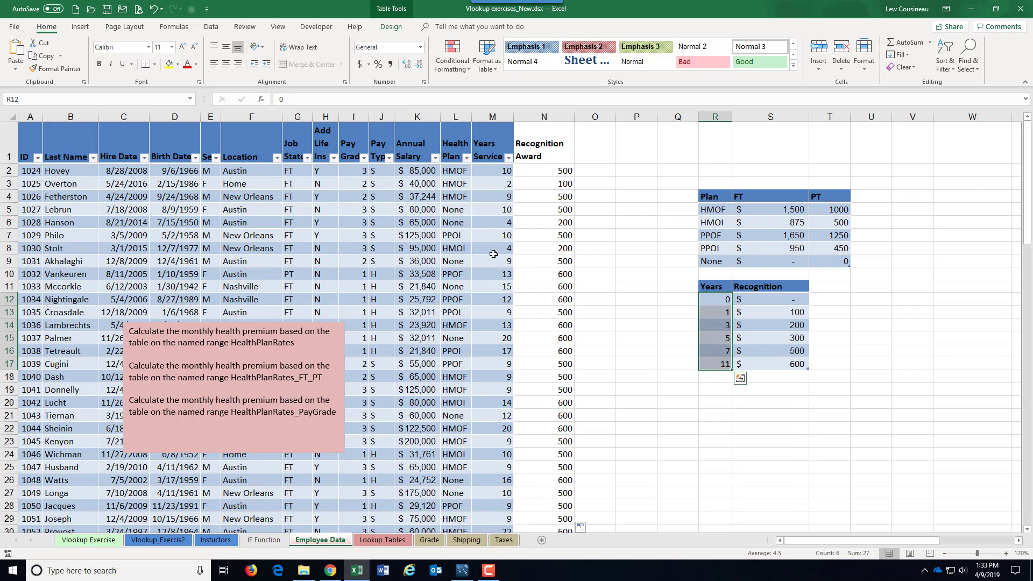
pyautogui.click(484, 210)
pyautogui.click(500, 235)
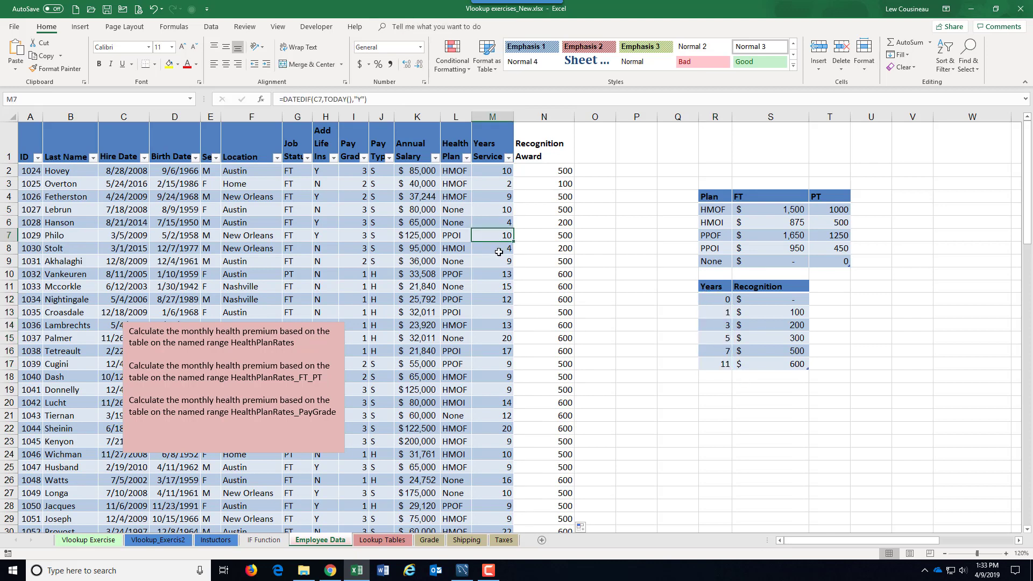
pyautogui.click(499, 252)
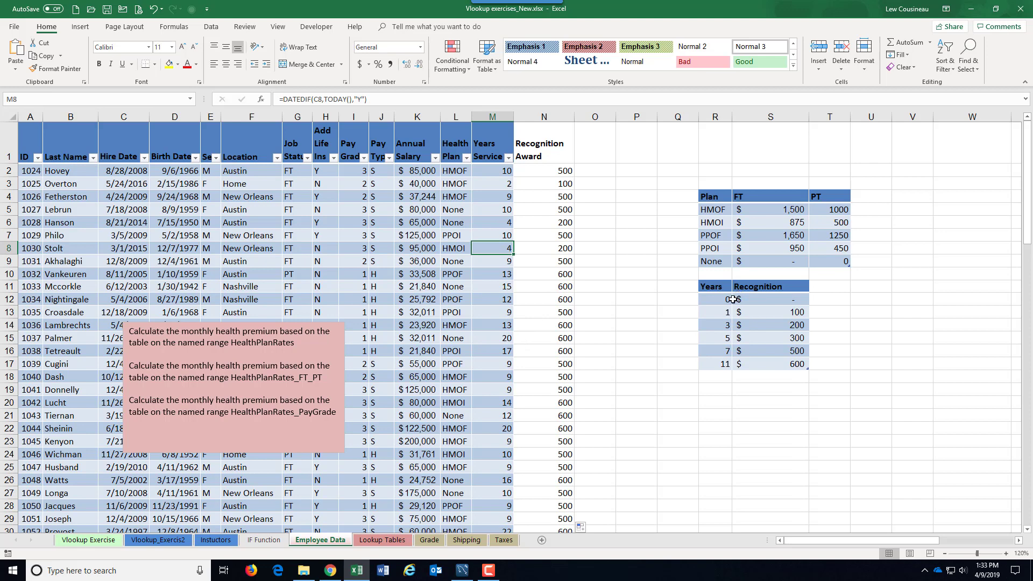
pyautogui.moveTo(710, 299); pyautogui.dragTo(780, 361)
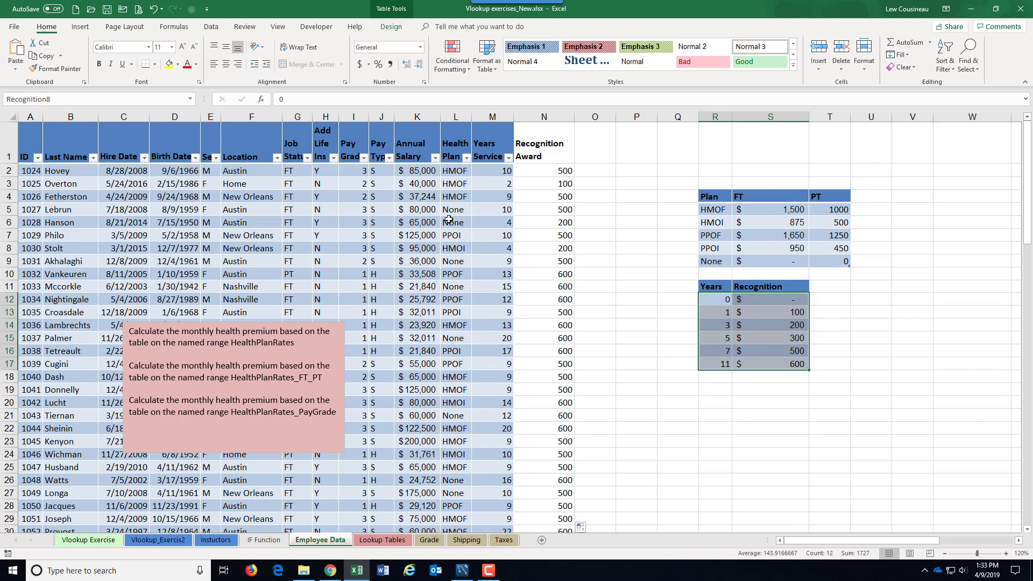
pyautogui.click(708, 220)
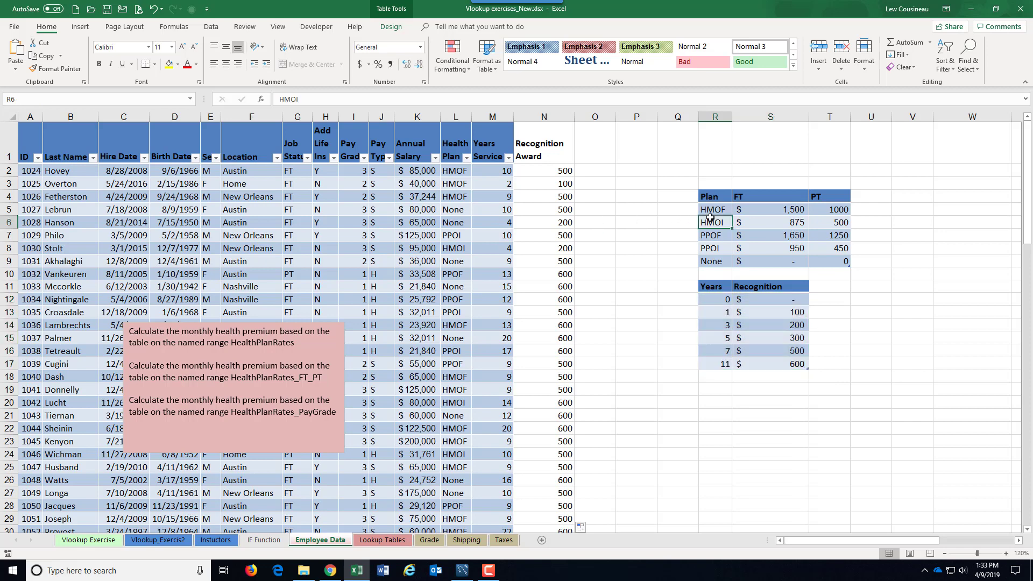
pyautogui.moveTo(713, 207); pyautogui.dragTo(713, 263)
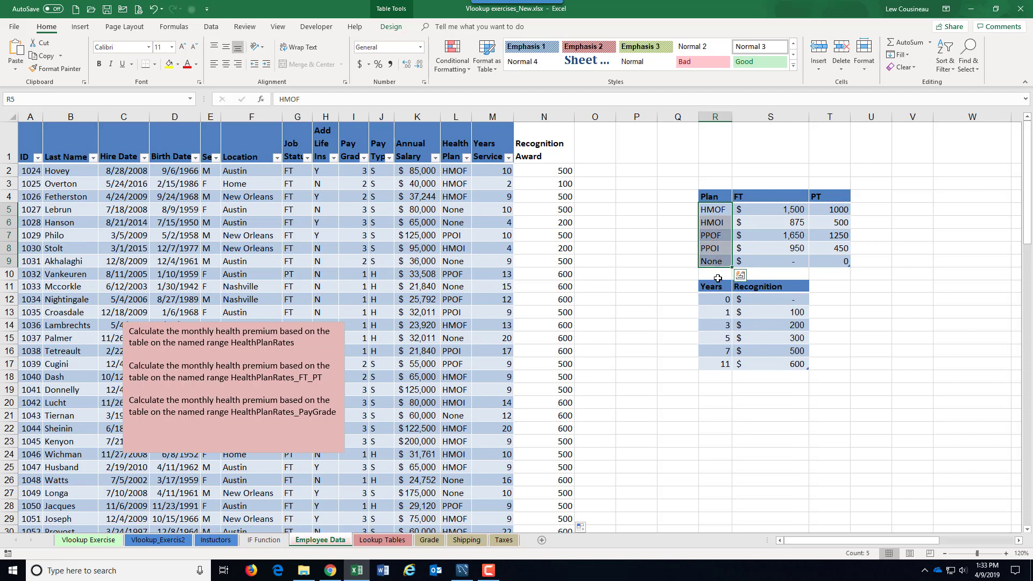
pyautogui.moveTo(715, 299); pyautogui.dragTo(751, 363)
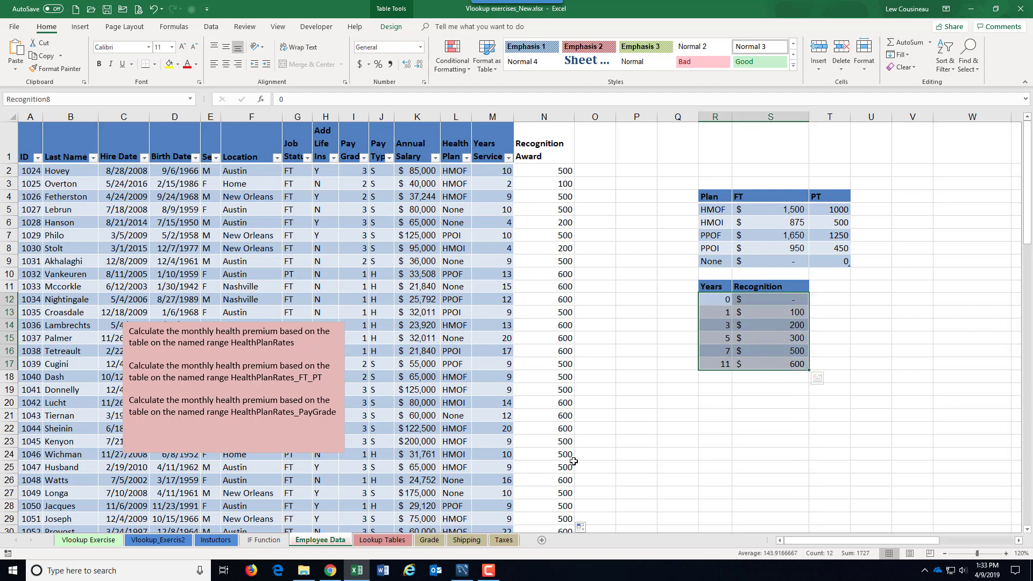
# On the Grade sheet, review the GPA scores and move the yellow Grade Table note to about L18, clear of the grade table
pyautogui.click(429, 540)
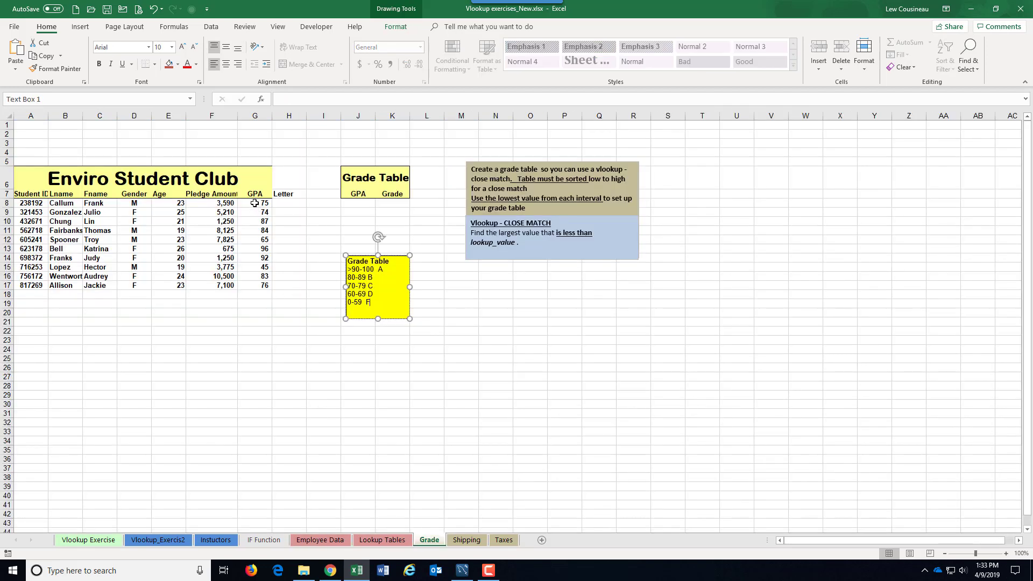
pyautogui.moveTo(256, 203); pyautogui.dragTo(257, 287)
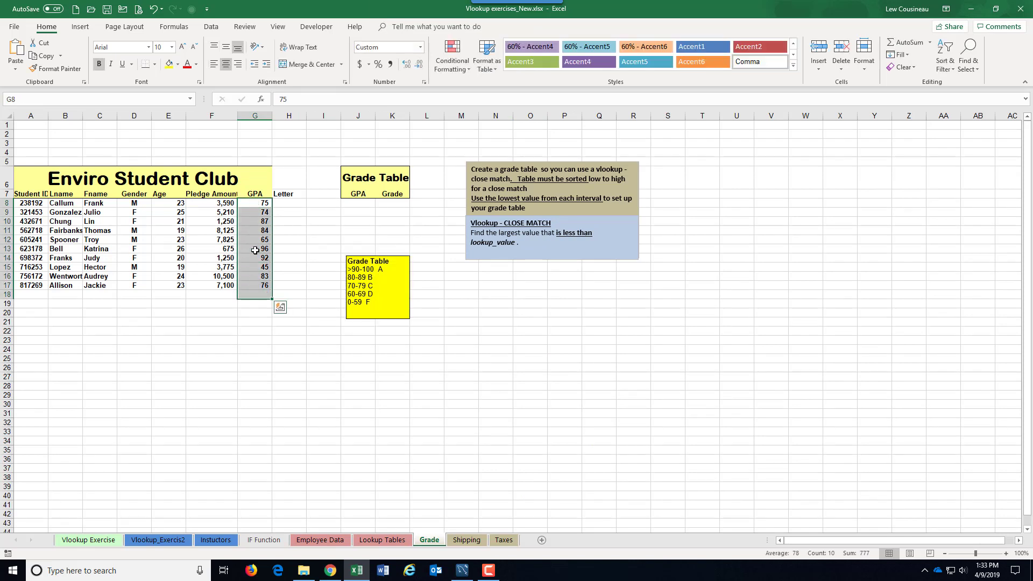
pyautogui.click(263, 203)
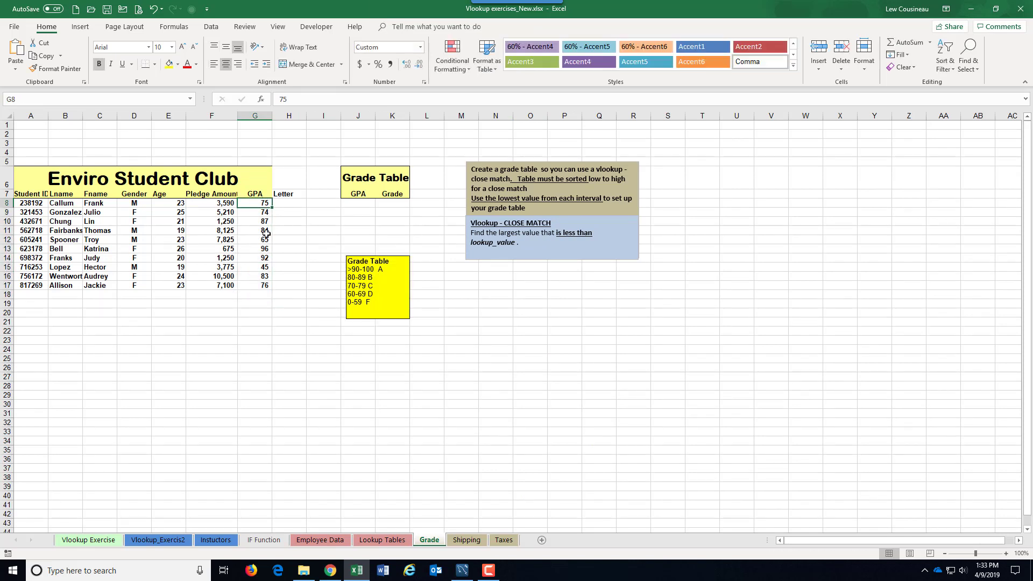
pyautogui.click(378, 263)
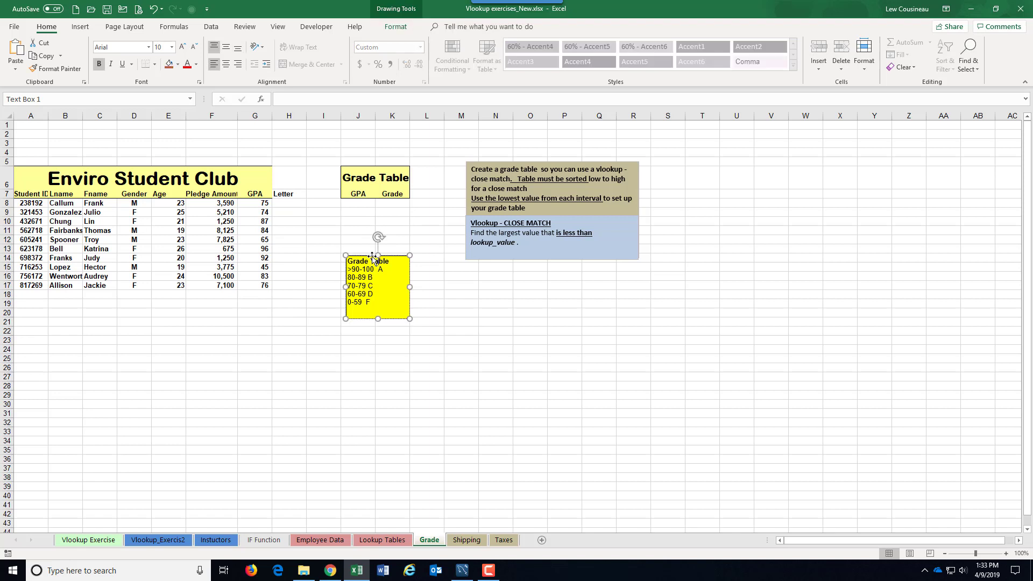
pyautogui.moveTo(378, 263)
pyautogui.mouseDown()
pyautogui.moveTo(404, 317)
pyautogui.moveTo(363, 248)
pyautogui.moveTo(387, 272)
pyautogui.moveTo(436, 287)
pyautogui.mouseUp()
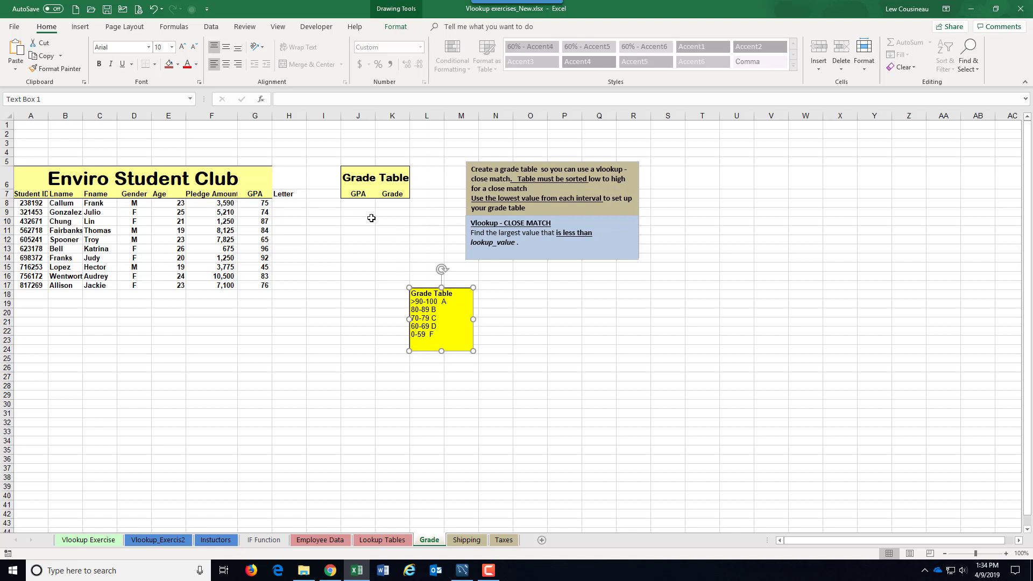
pyautogui.moveTo(361, 204); pyautogui.dragTo(396, 279)
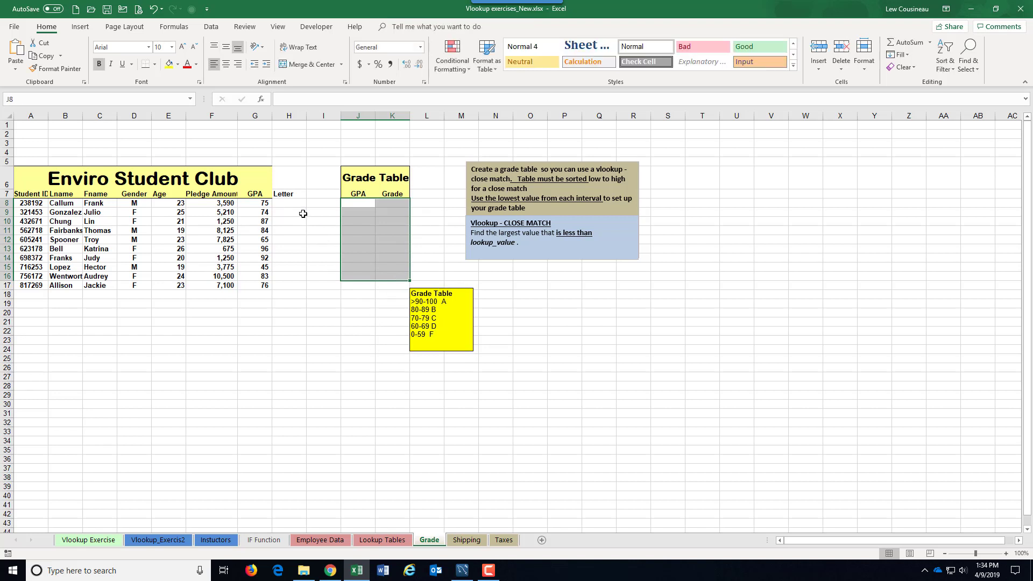
pyautogui.moveTo(257, 203); pyautogui.dragTo(247, 284)
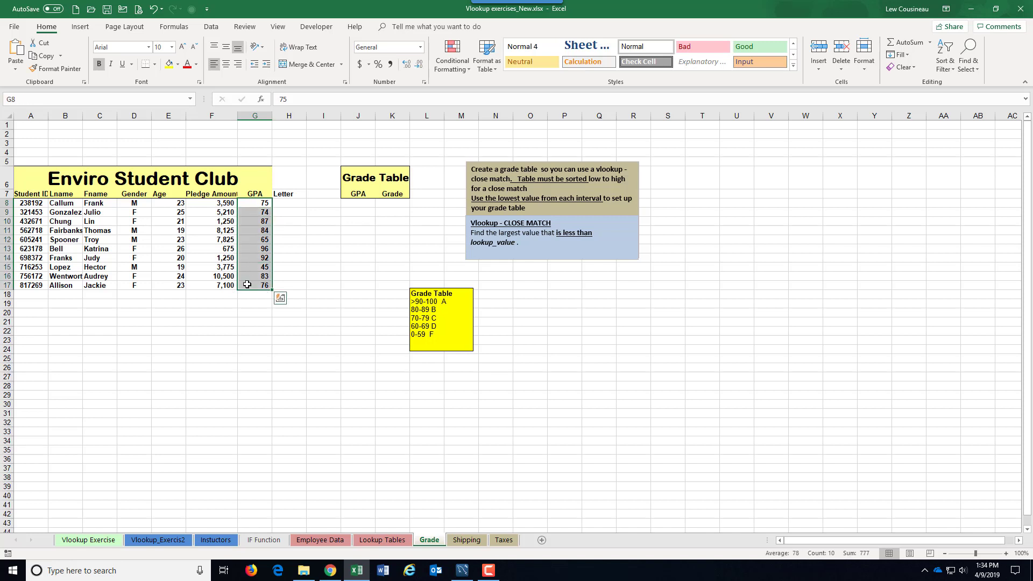
pyautogui.click(414, 327)
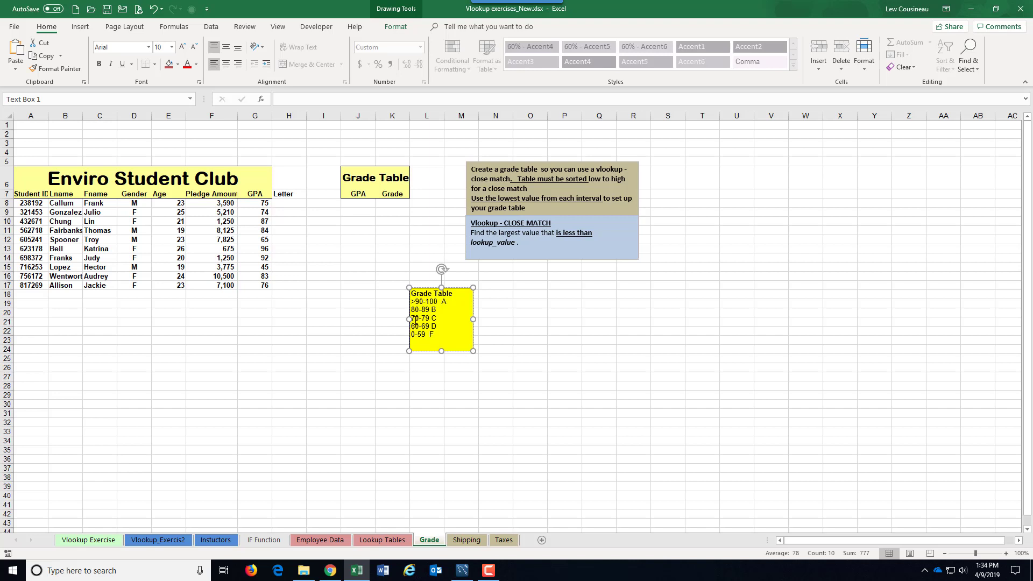
# Enter the GPA thresholds 0, 60, 70, 70 and 90 in J8:J12 of the grade table
pyautogui.click(364, 204)
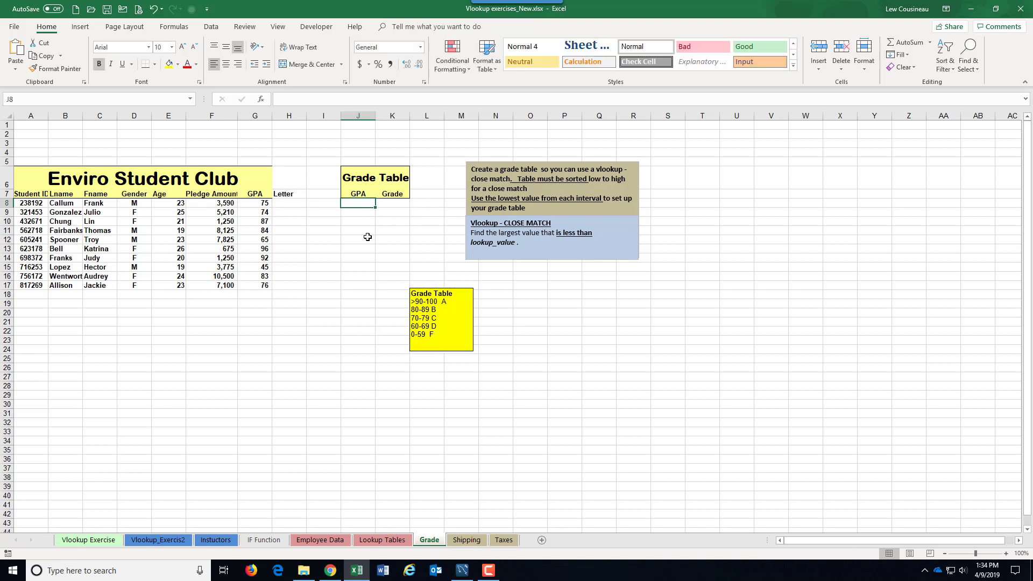
pyautogui.write('0')
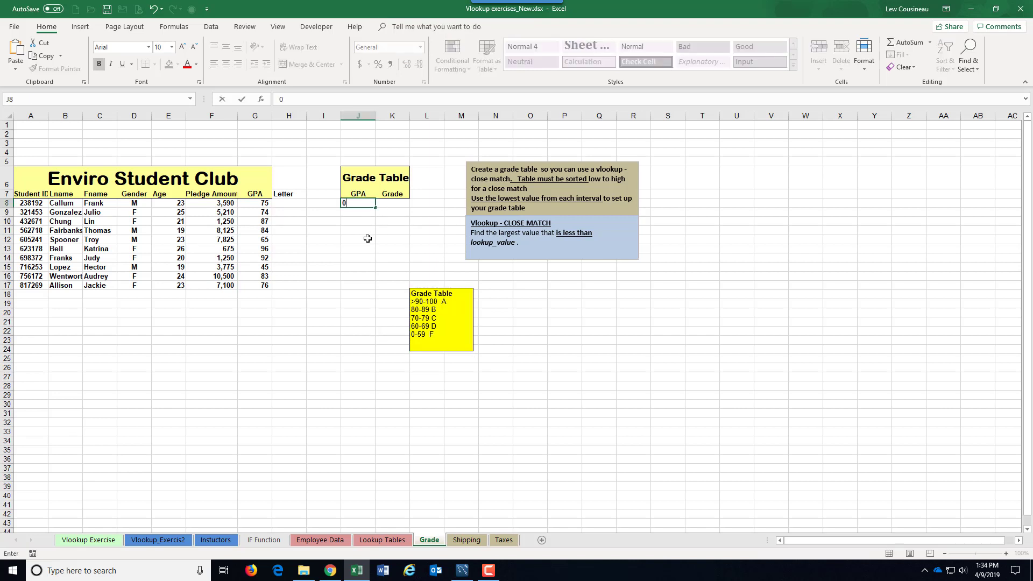
pyautogui.press('Return')
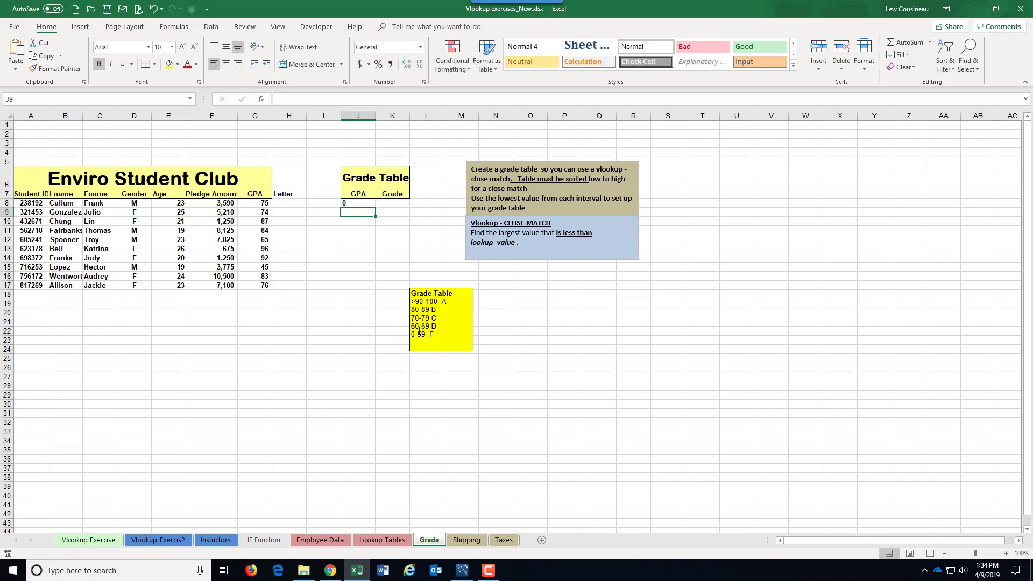
pyautogui.write('60')
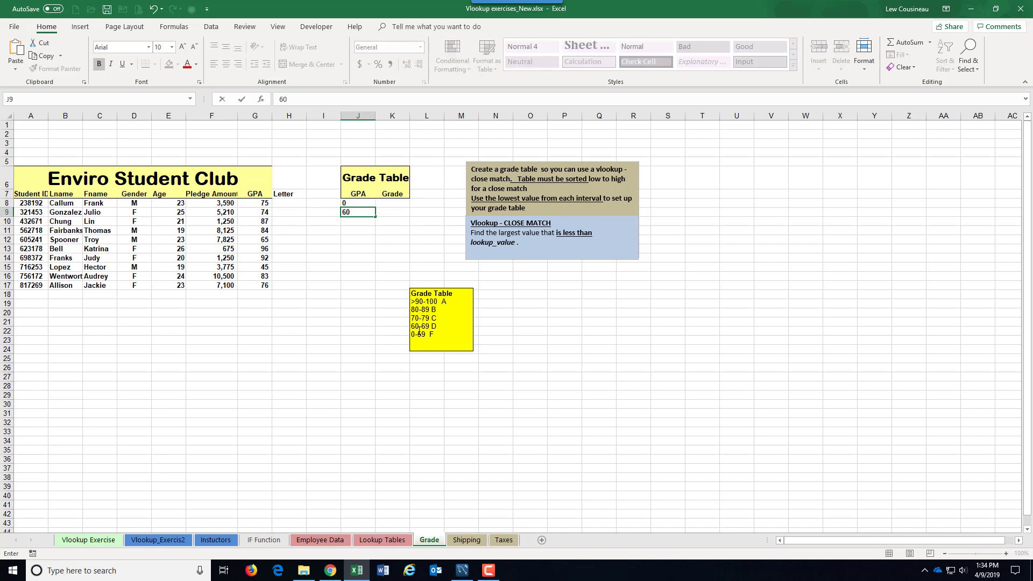
pyautogui.press('Return')
pyautogui.write('70')
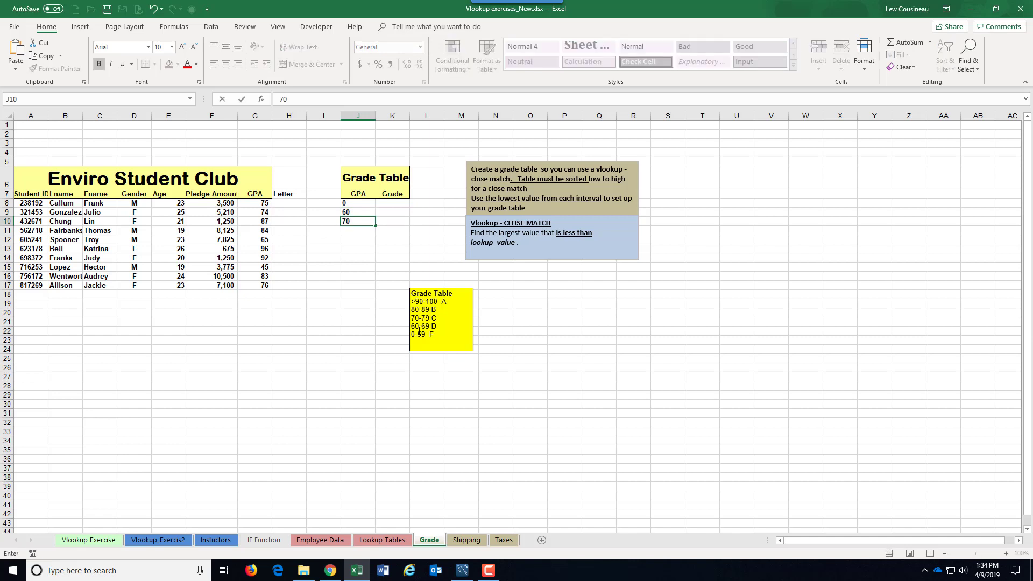
pyautogui.press('Return')
pyautogui.write('70')
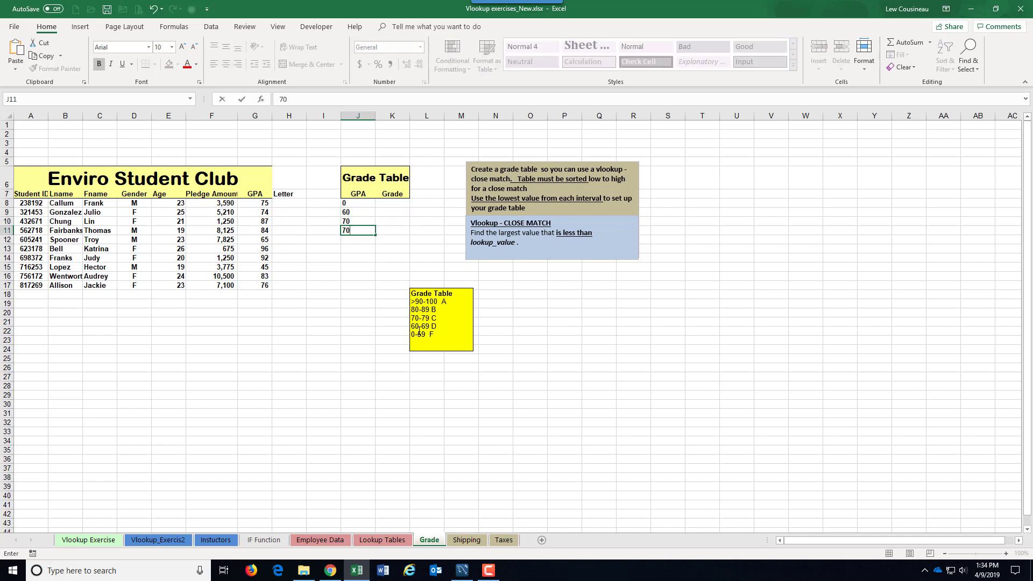
pyautogui.press('Return')
pyautogui.write('90')
pyautogui.click(353, 287)
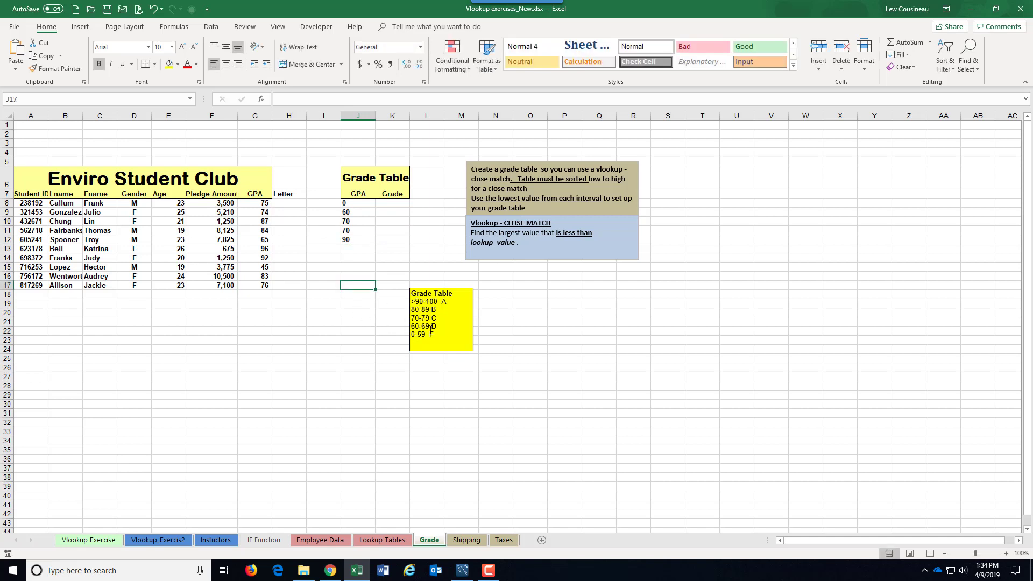
# Enter the letter grades F, D, C, B and A in K8:K12 beside the GPA thresholds
pyautogui.click(392, 202)
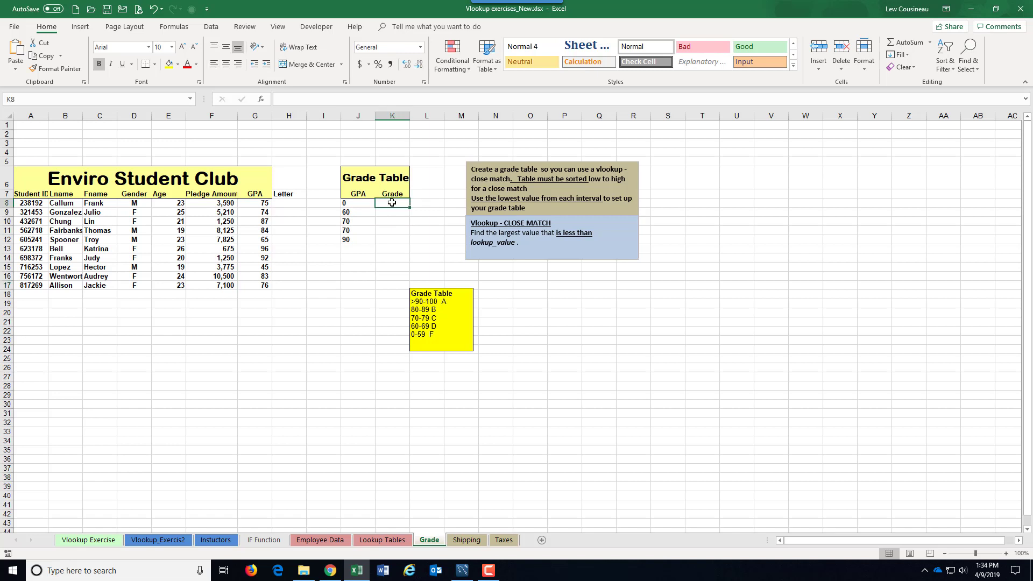
pyautogui.write('F')
pyautogui.press('Return')
pyautogui.write('D')
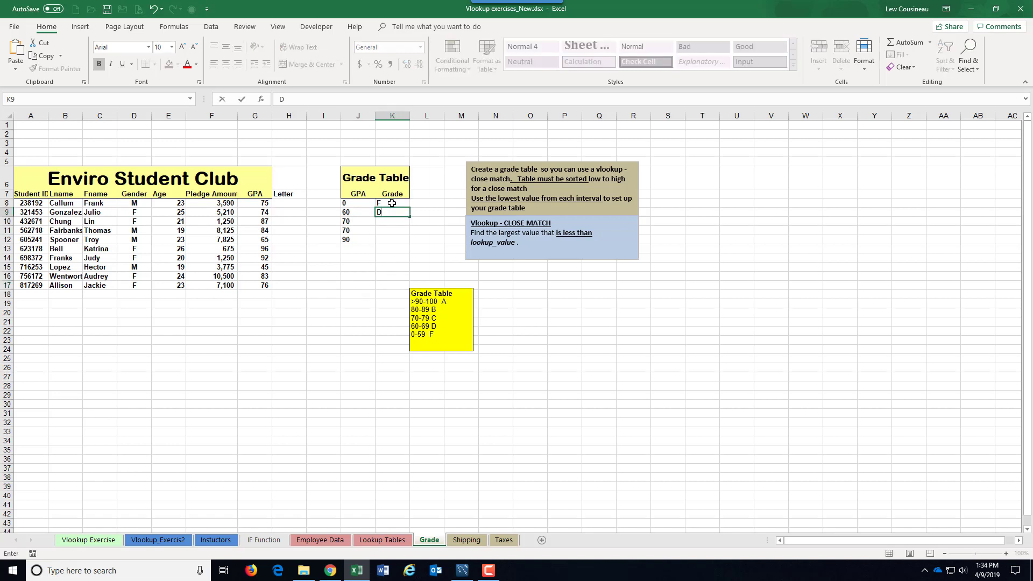
pyautogui.press('Return')
pyautogui.write('C')
pyautogui.press('Return')
pyautogui.write('B')
pyautogui.press('Return')
pyautogui.write('A')
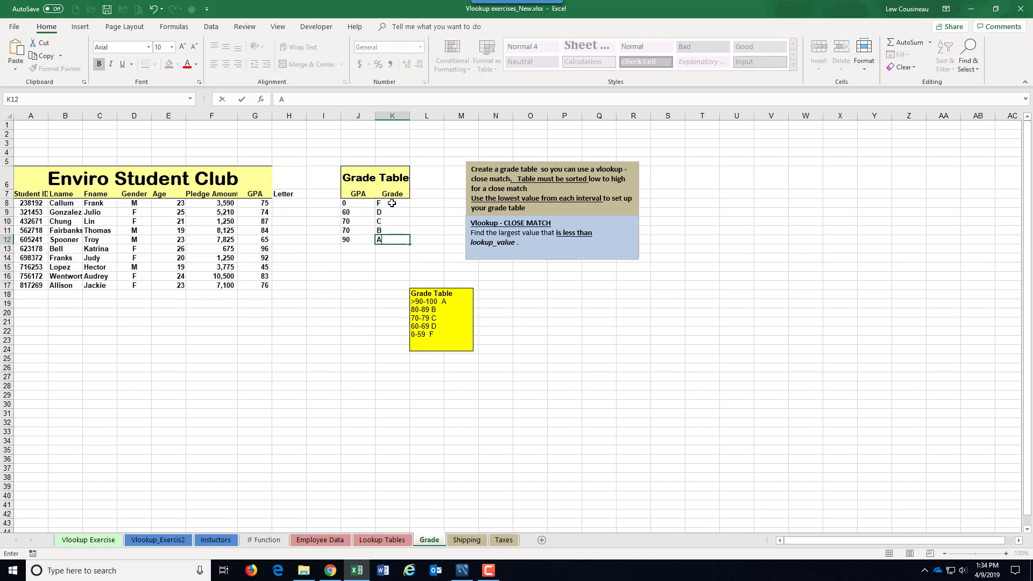
pyautogui.click(374, 310)
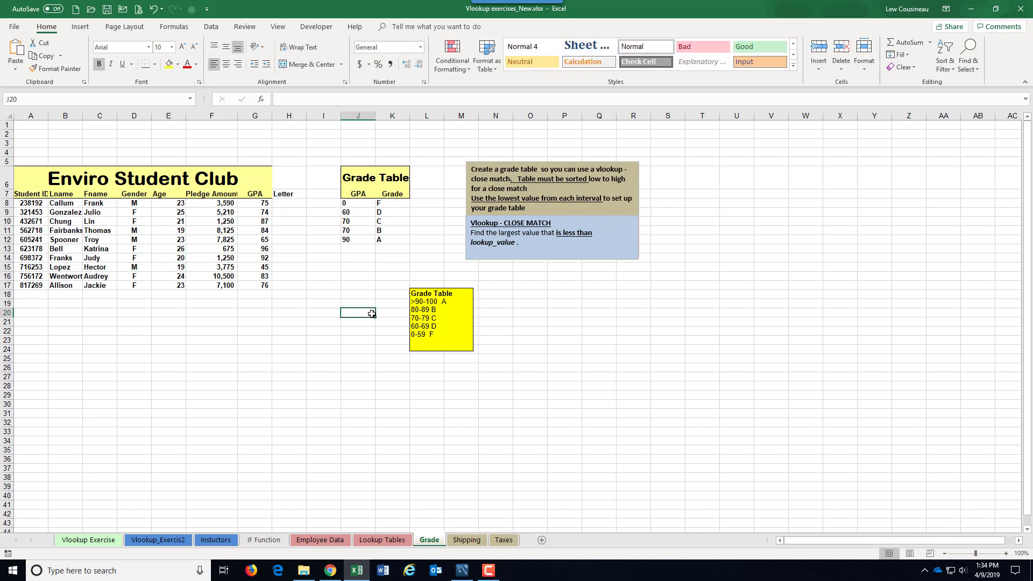
# Replace the first two GPA thresholds with interval text, 0-59 in J8 and 60-69 in J9
pyautogui.click(343, 206)
pyautogui.moveTo(343, 206); pyautogui.dragTo(380, 240)
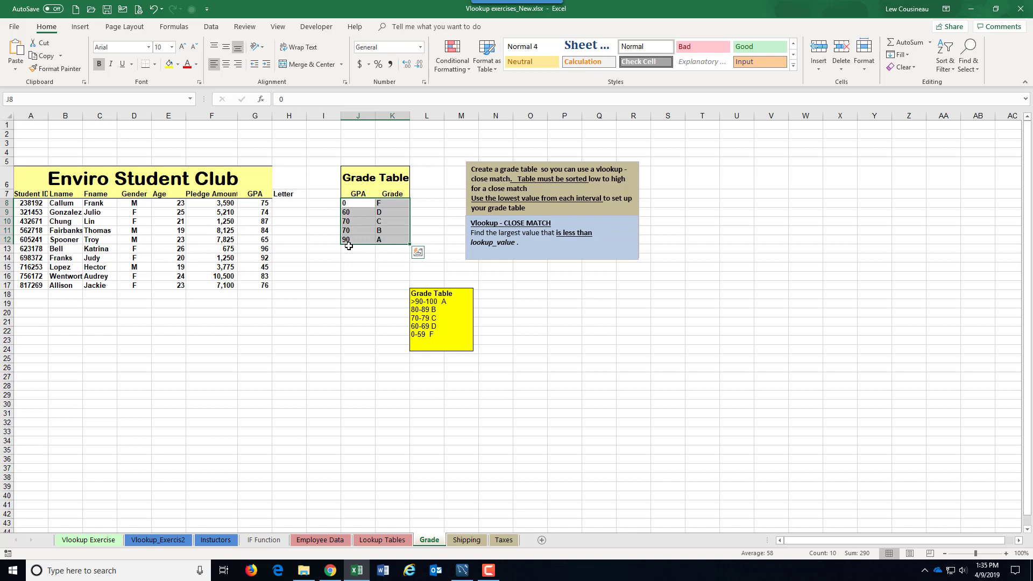
pyautogui.click(366, 204)
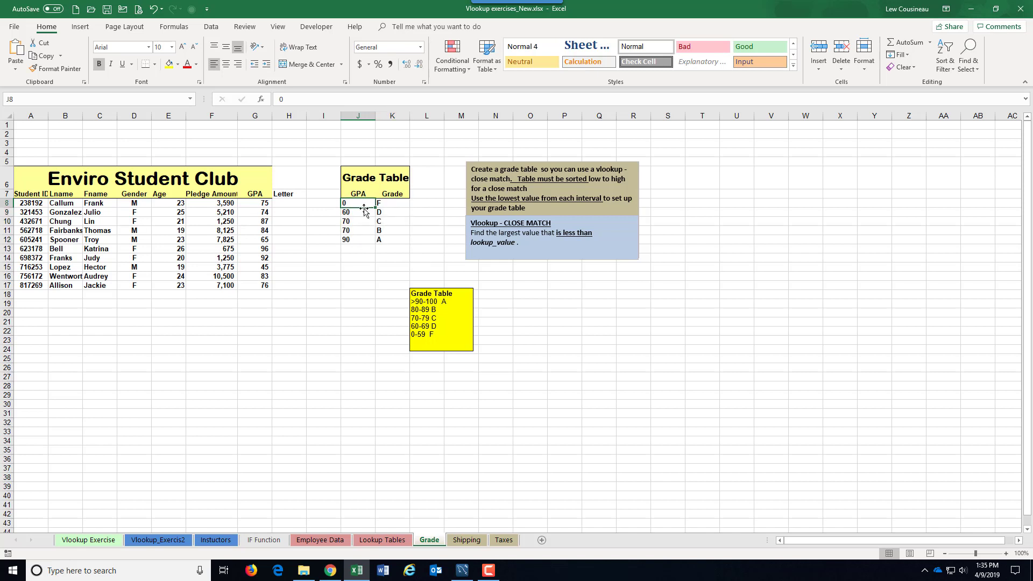
pyautogui.click(364, 213)
pyautogui.click(350, 202)
pyautogui.click(317, 103)
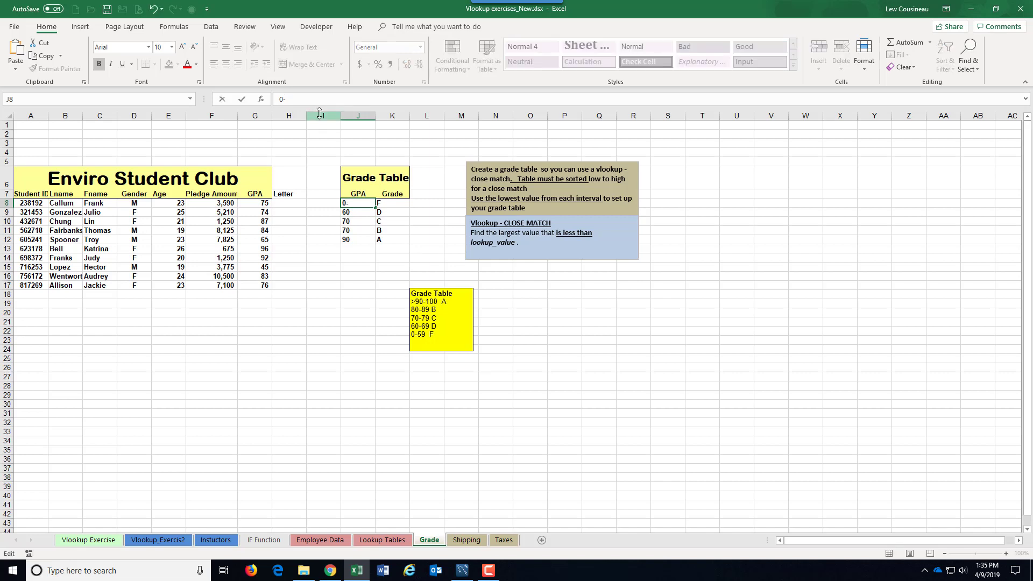
pyautogui.press('Return')
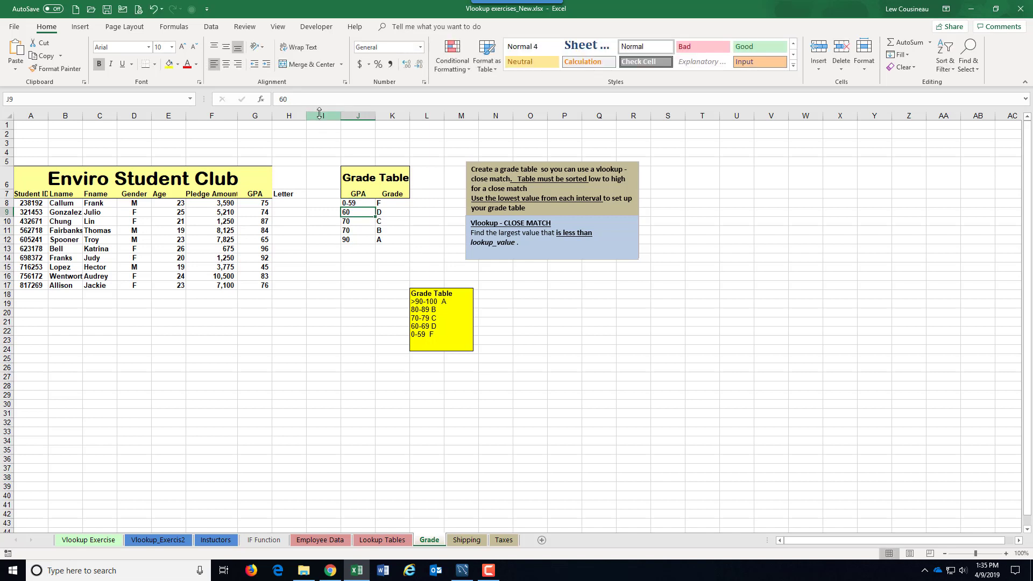
pyautogui.write('60')
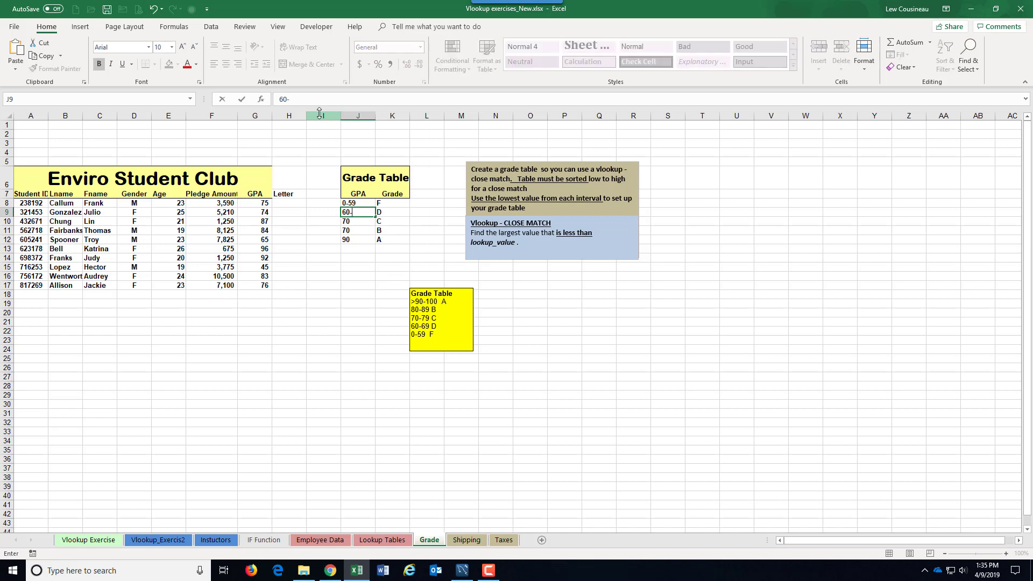
pyautogui.write('-69')
pyautogui.click(395, 276)
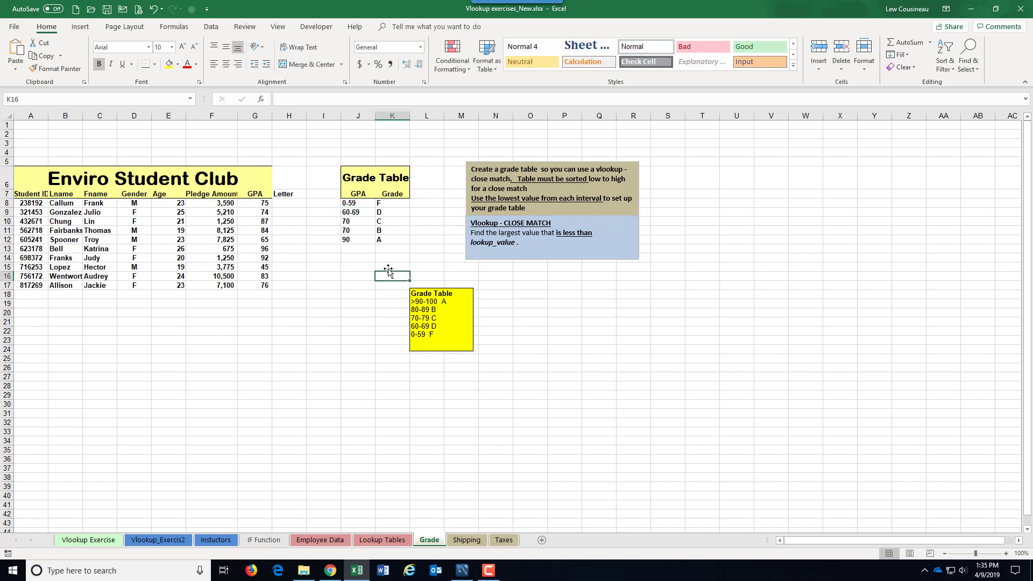
pyautogui.click(358, 204)
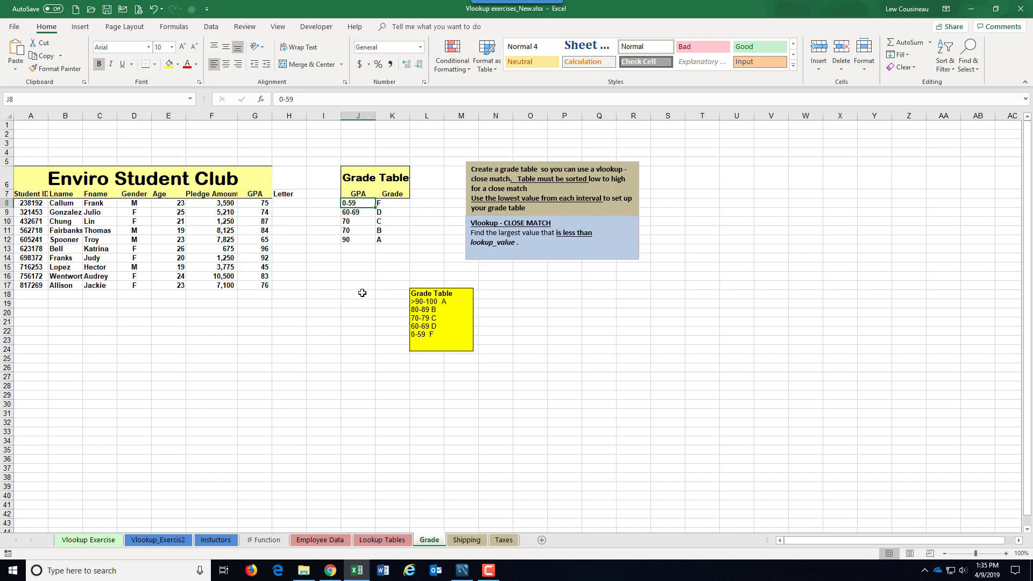
pyautogui.click(283, 201)
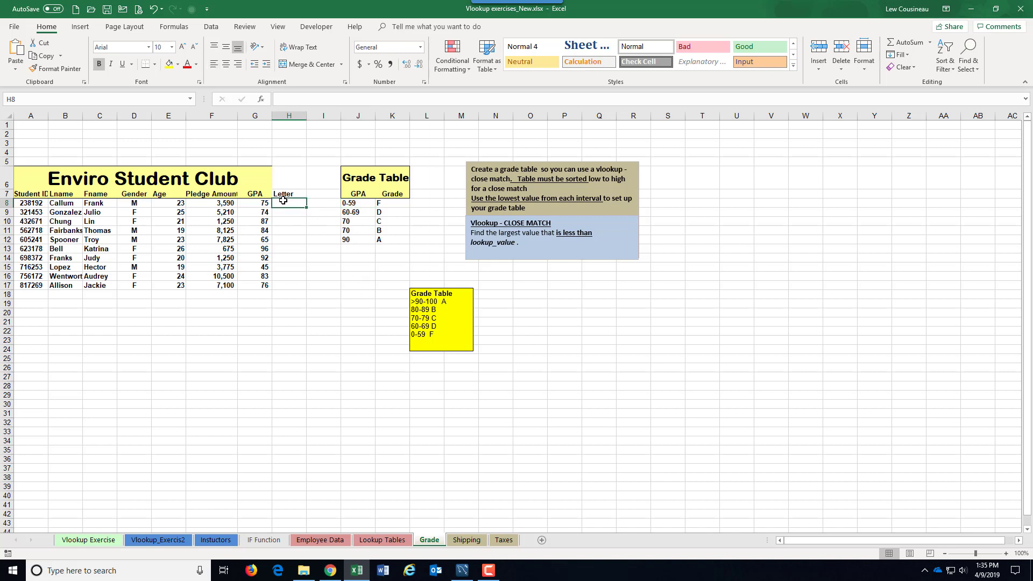
pyautogui.write('=v')
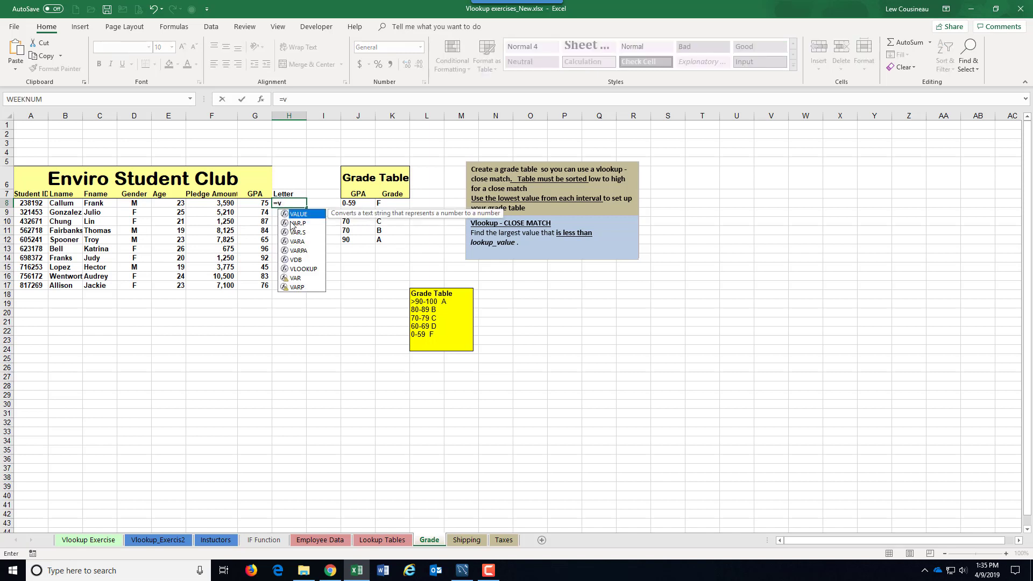
pyautogui.doubleClick(302, 269)
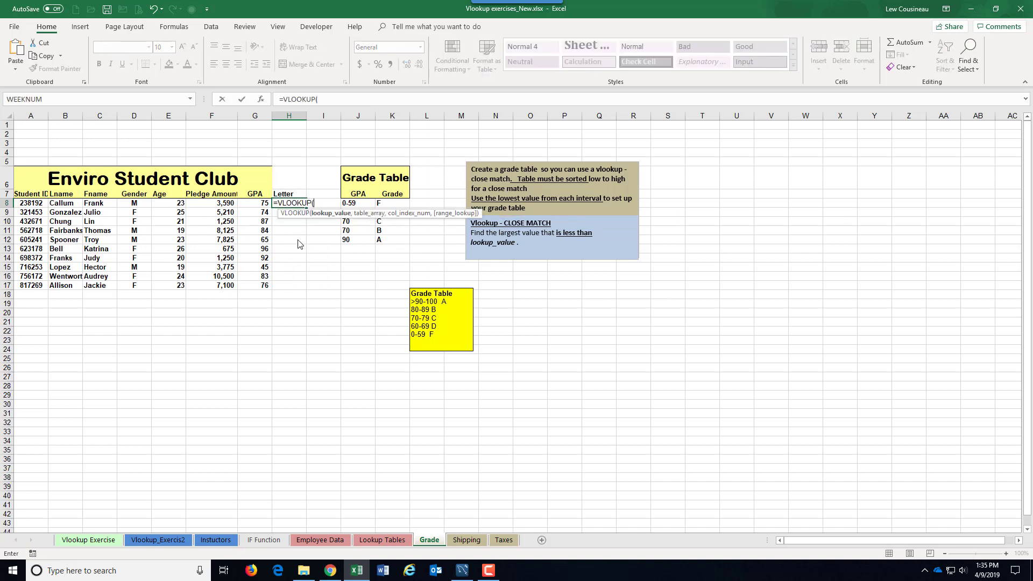
pyautogui.click(264, 201)
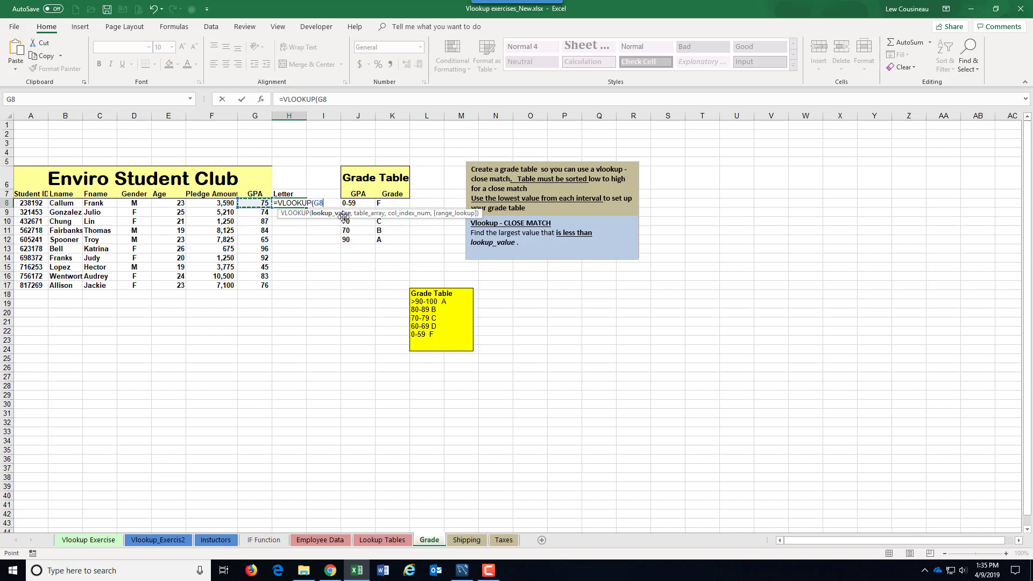
pyautogui.press('Escape')
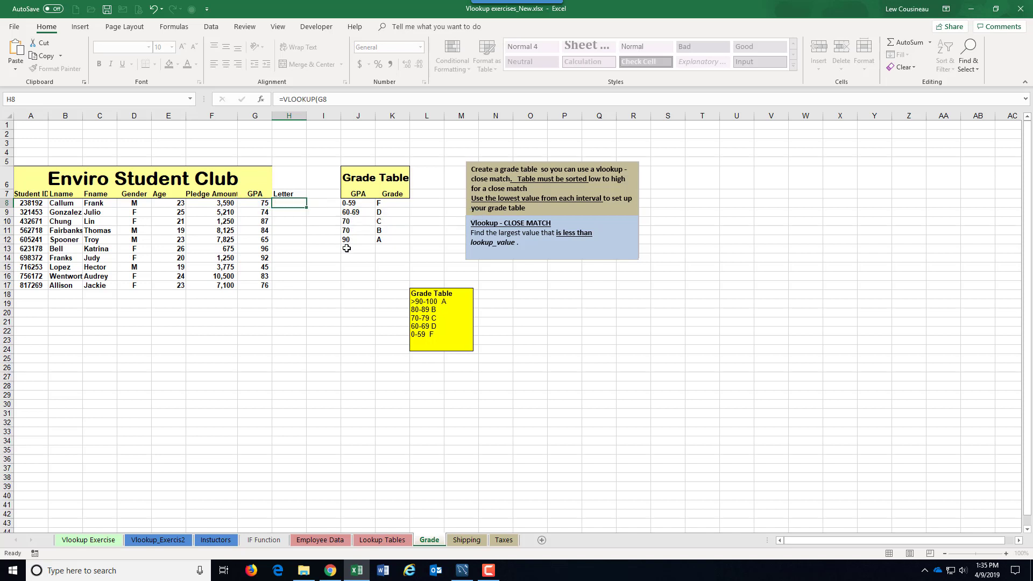
# Correct the GPA thresholds in the grade table to 60 in J9, 0 in J8 and 80 in J11
pyautogui.click(368, 213)
pyautogui.write('60')
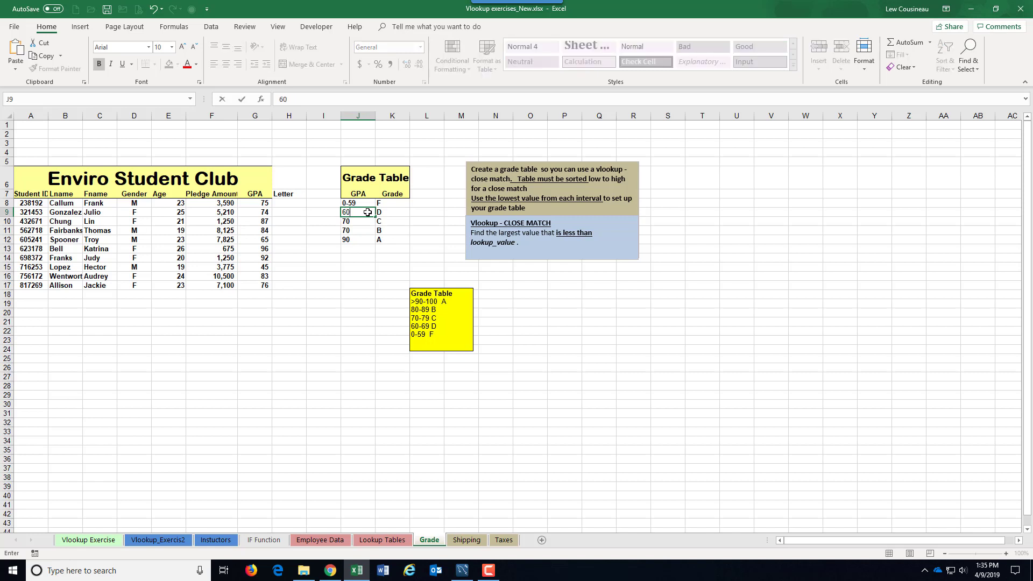
pyautogui.click(358, 205)
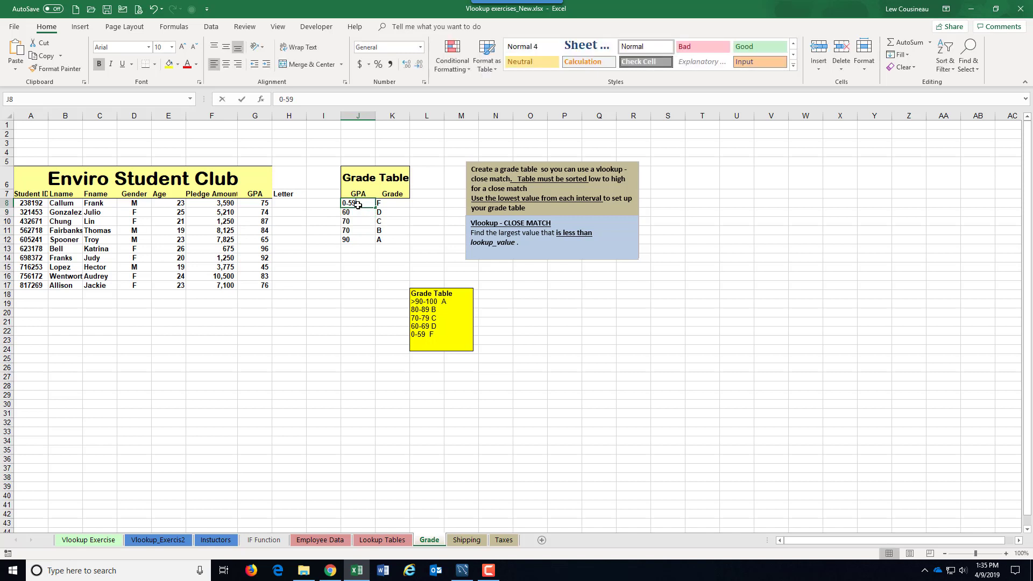
pyautogui.write('0')
pyautogui.click(349, 230)
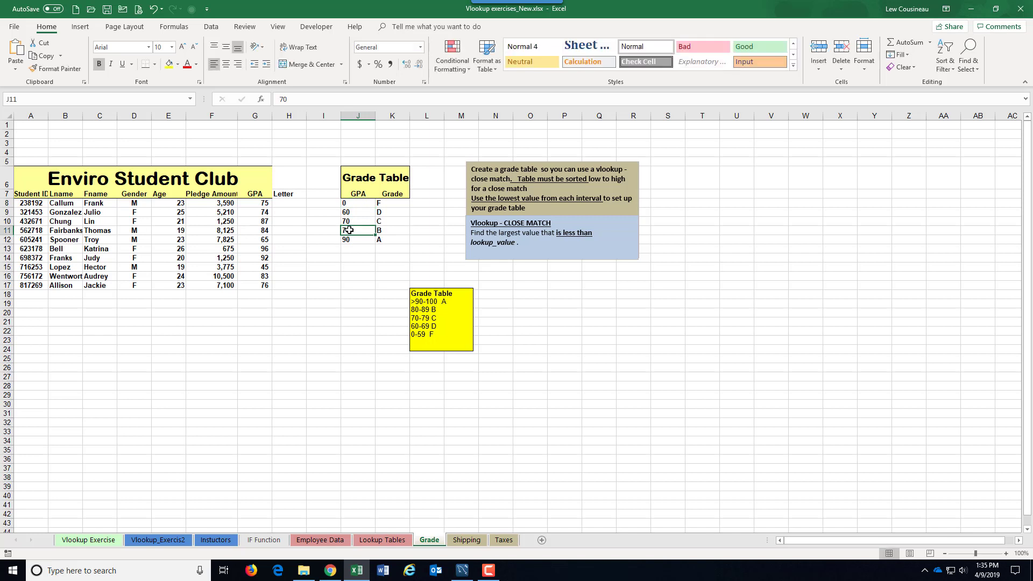
pyautogui.write('80')
pyautogui.click(347, 293)
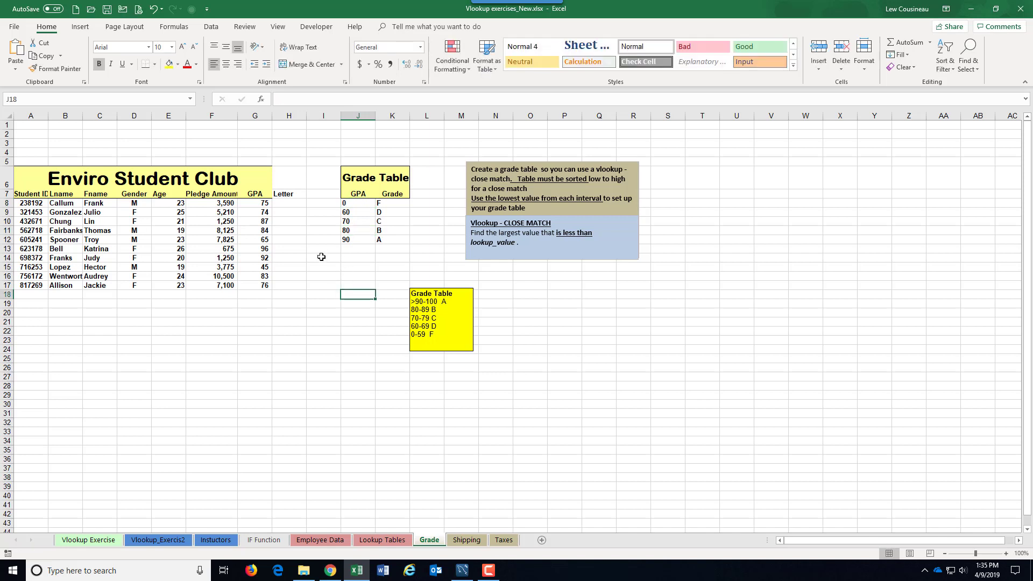
# Enter =VLOOKUP(G8,$J$8:$K$12,2,TRUE) in H8 to look up the first student's letter grade by approximate match
pyautogui.click(280, 203)
pyautogui.write('=vl')
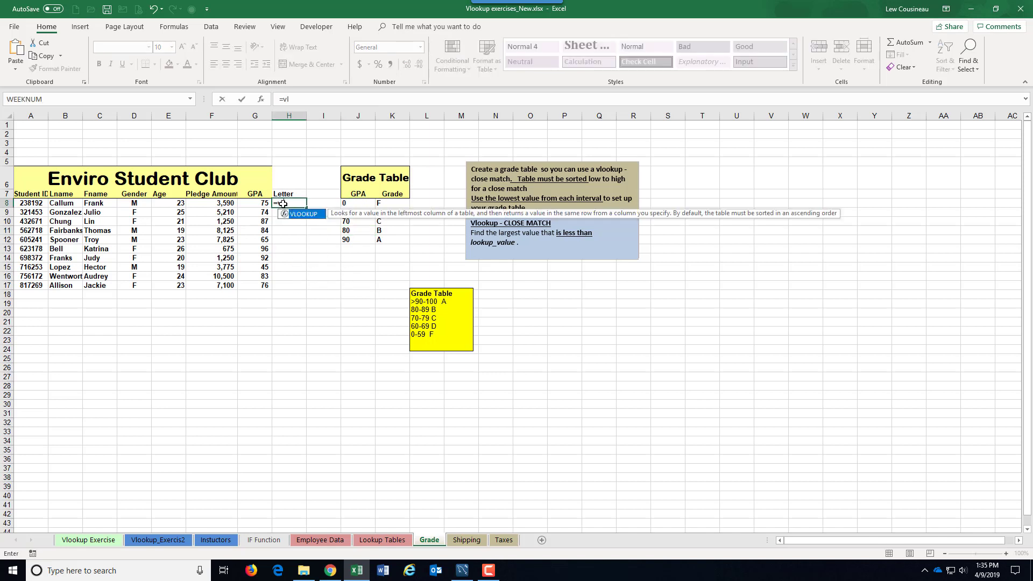
pyautogui.press('Tab')
pyautogui.click(261, 204)
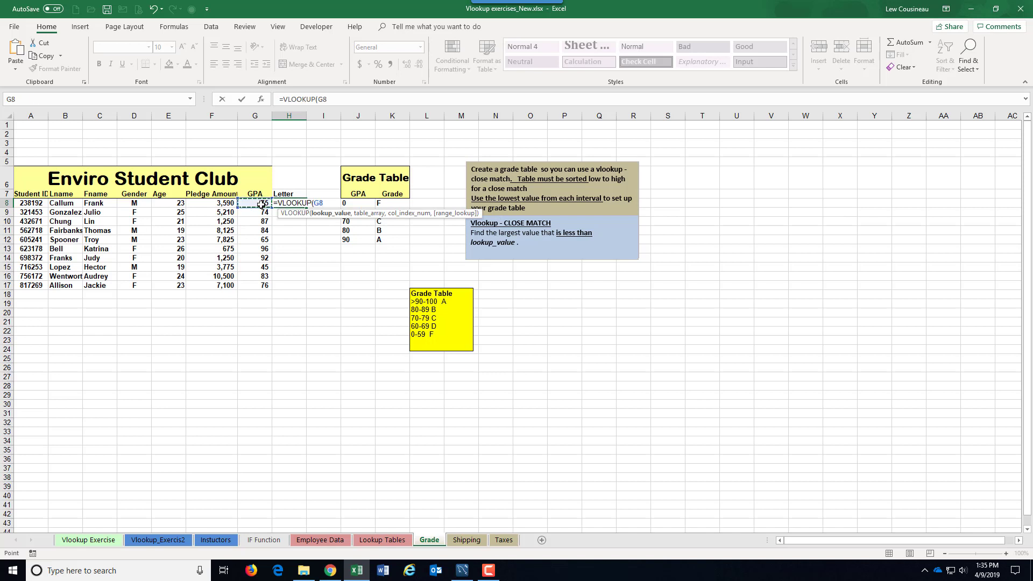
pyautogui.write(',')
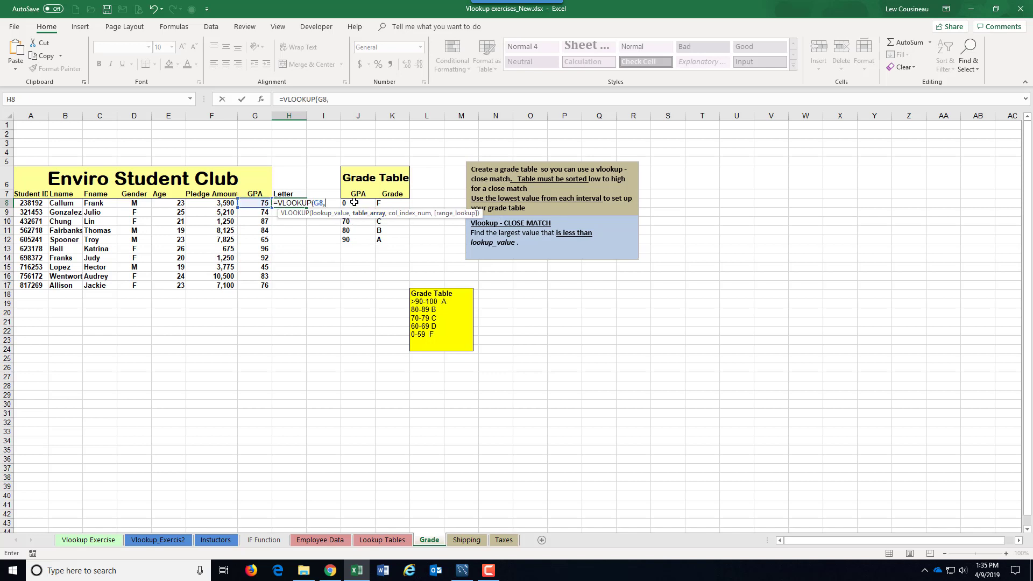
pyautogui.moveTo(355, 204); pyautogui.dragTo(394, 240)
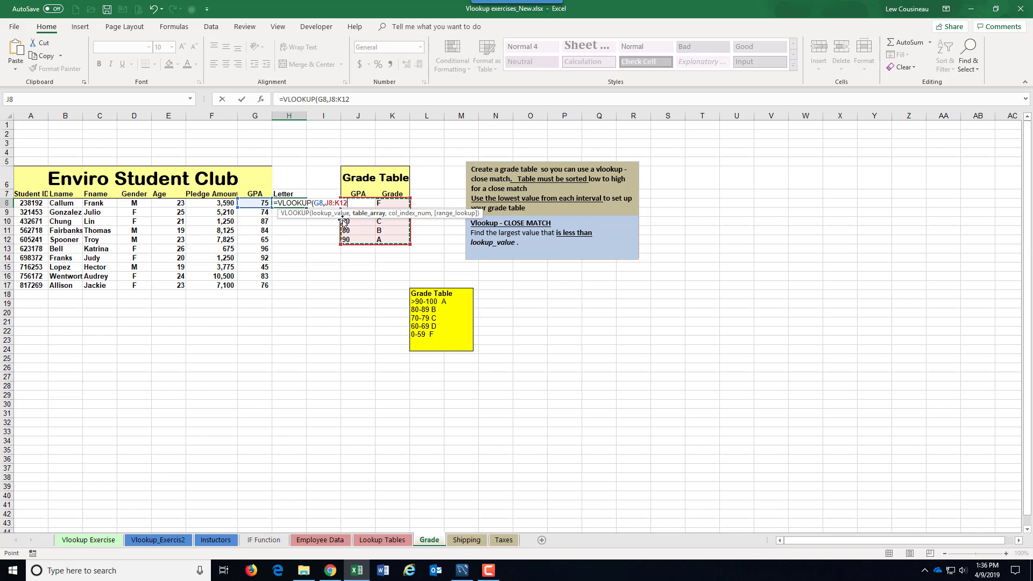
pyautogui.press('F4')
pyautogui.write(',')
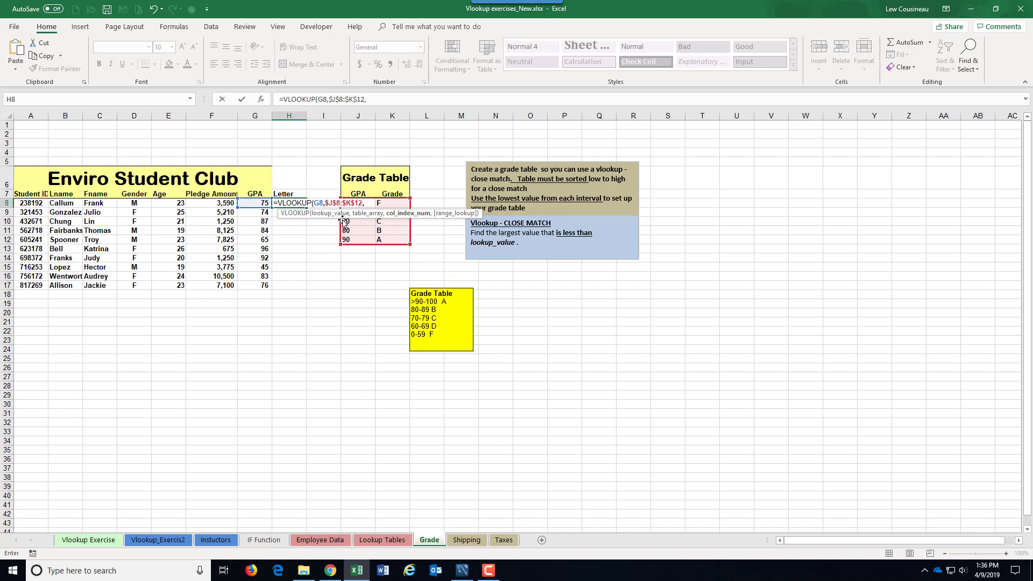
pyautogui.write('2,')
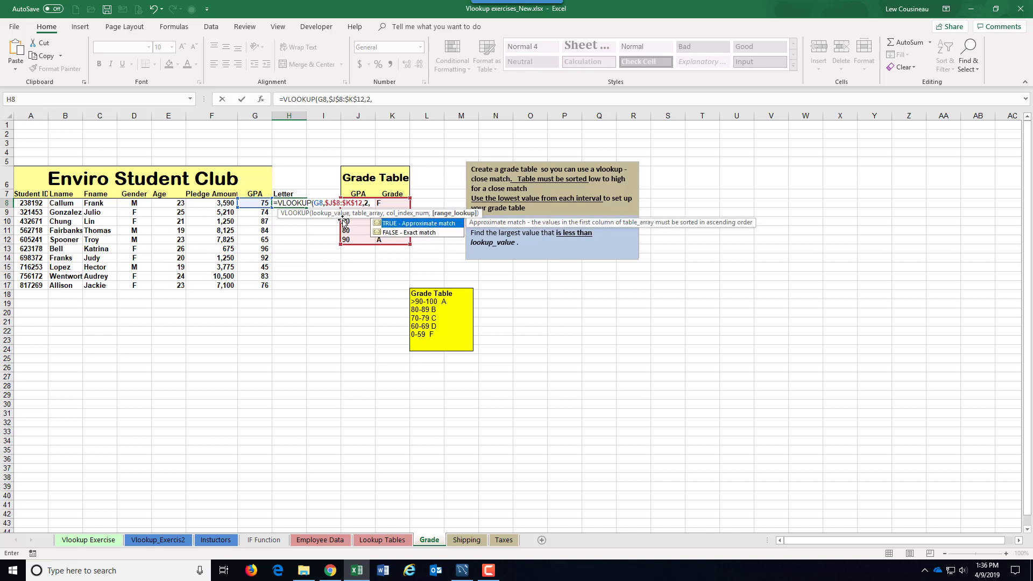
pyautogui.write('TRUE)')
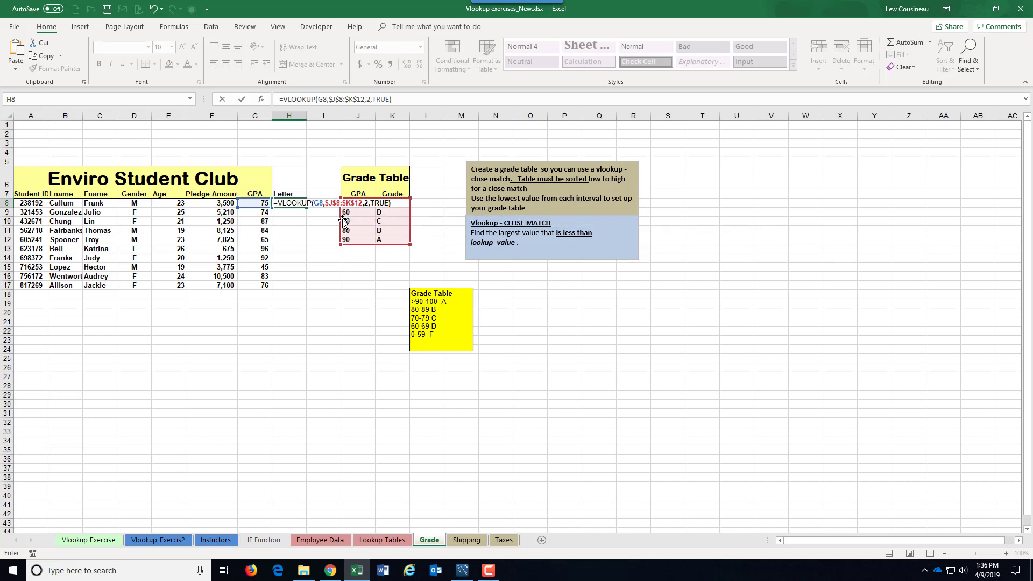
pyautogui.press('Return')
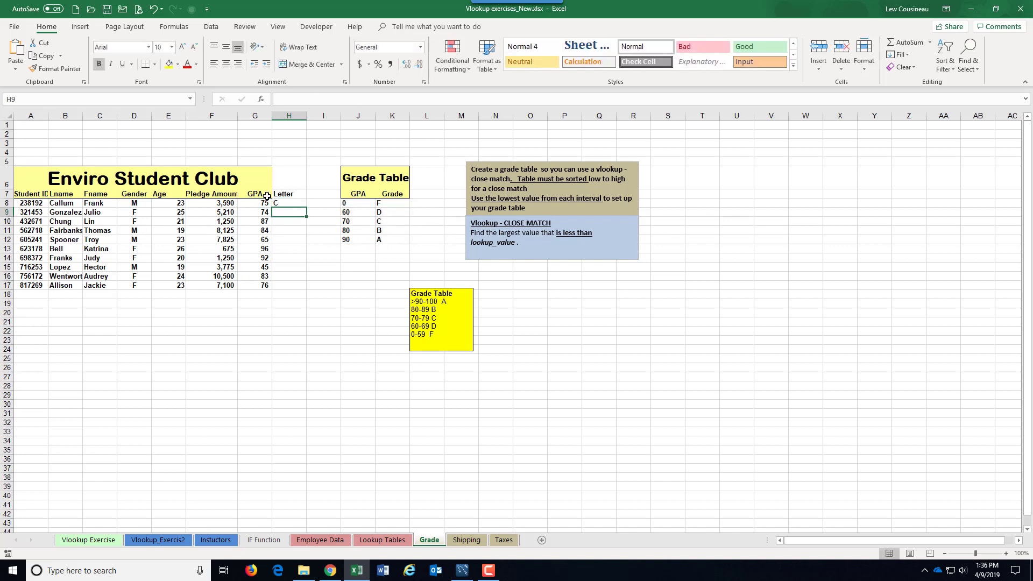
# Examine the grade table's 70, 80 and 90 thresholds and their letters to trace how the close match picks a grade
pyautogui.click(356, 222)
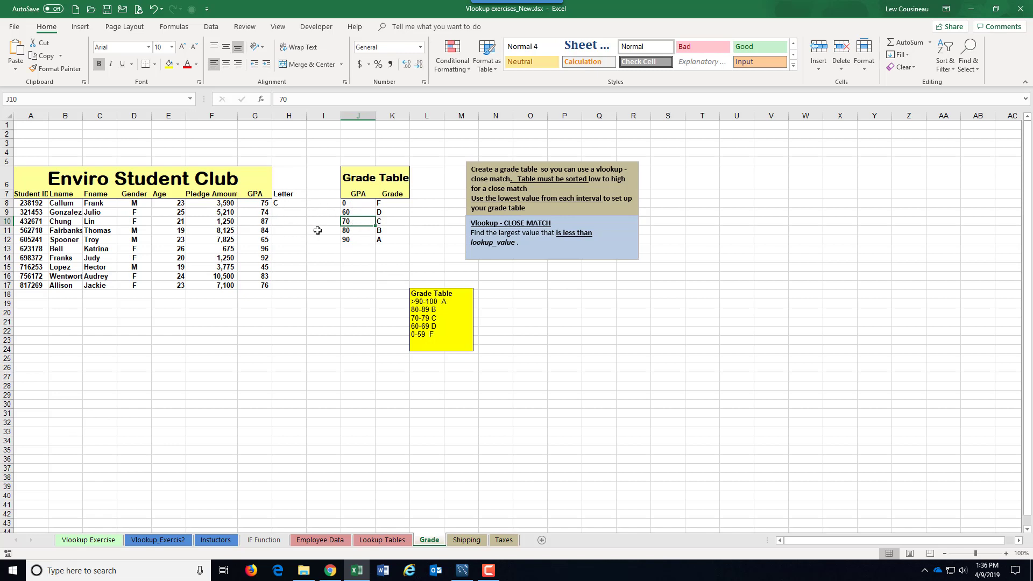
pyautogui.click(349, 230)
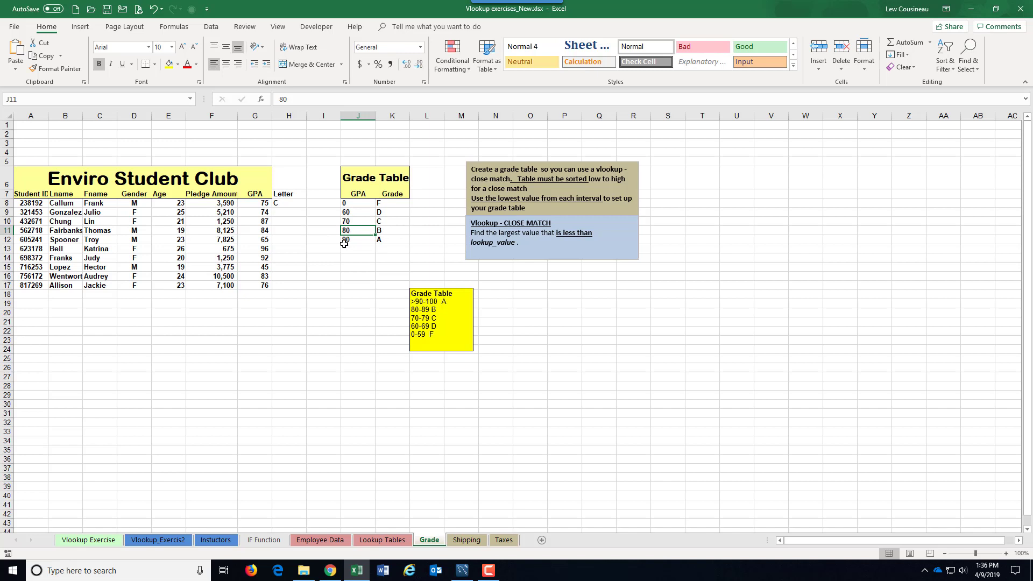
pyautogui.moveTo(349, 220); pyautogui.dragTo(350, 230)
pyautogui.click(381, 221)
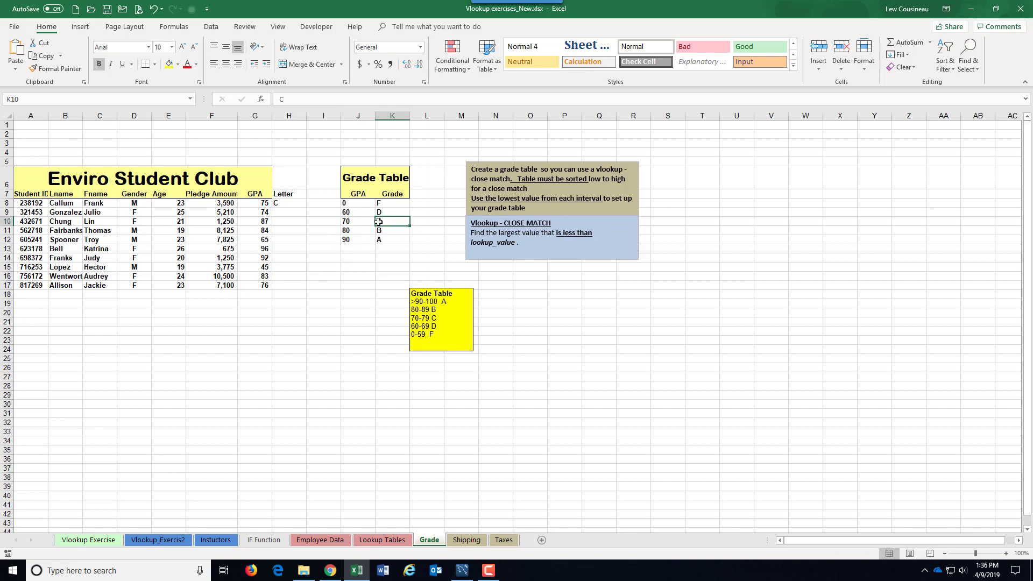
pyautogui.moveTo(366, 228); pyautogui.dragTo(365, 241)
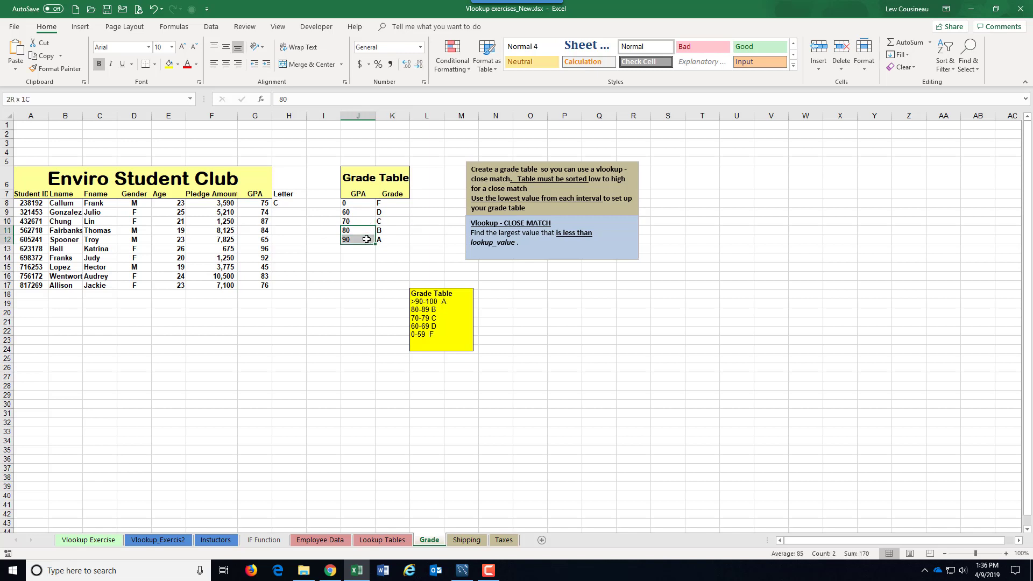
pyautogui.click(382, 234)
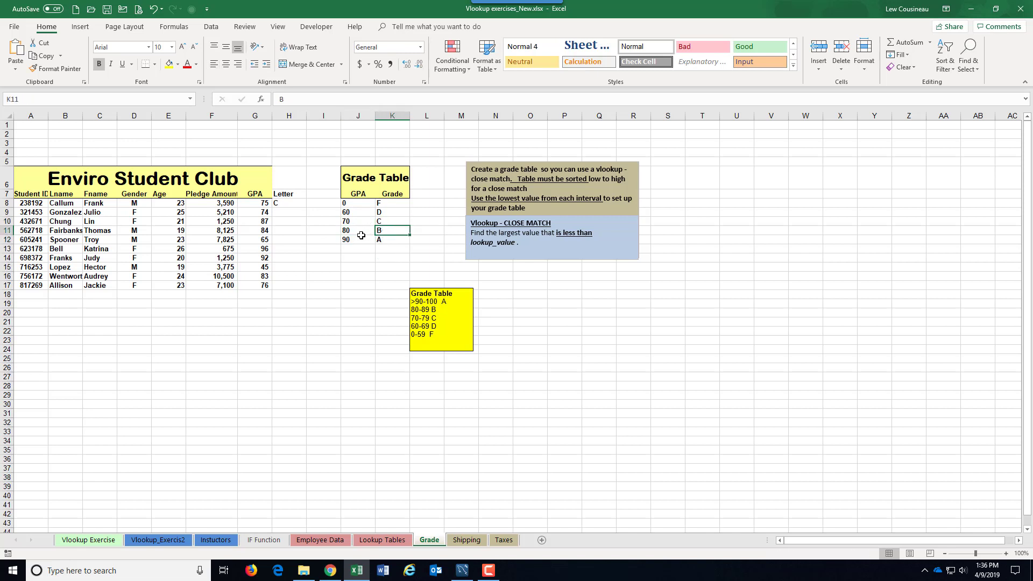
pyautogui.click(348, 228)
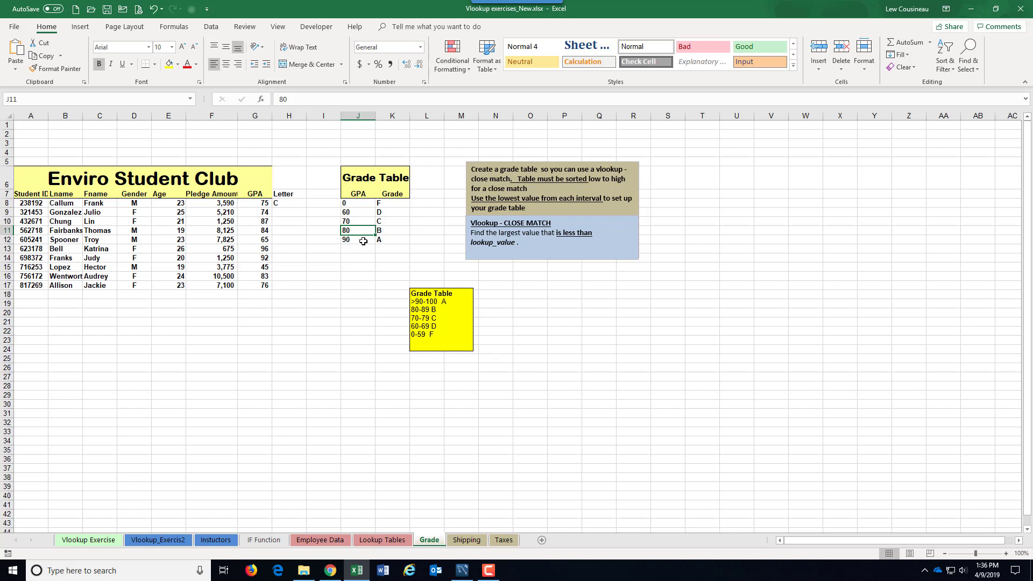
# Fill the letter grade formula from H8 down to H17 for all students
pyautogui.click(279, 212)
pyautogui.click(281, 203)
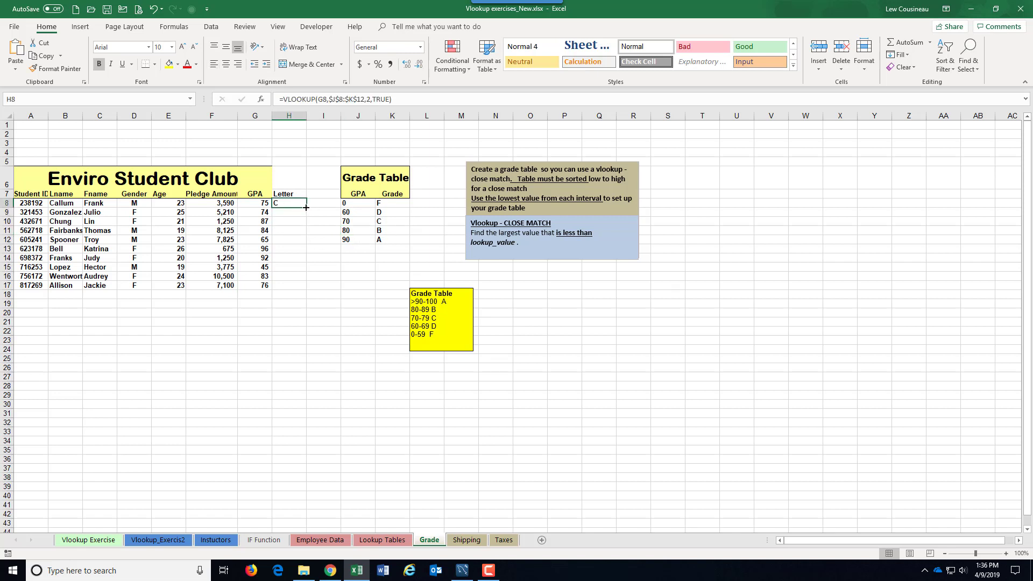
pyautogui.moveTo(306, 207); pyautogui.dragTo(306, 285)
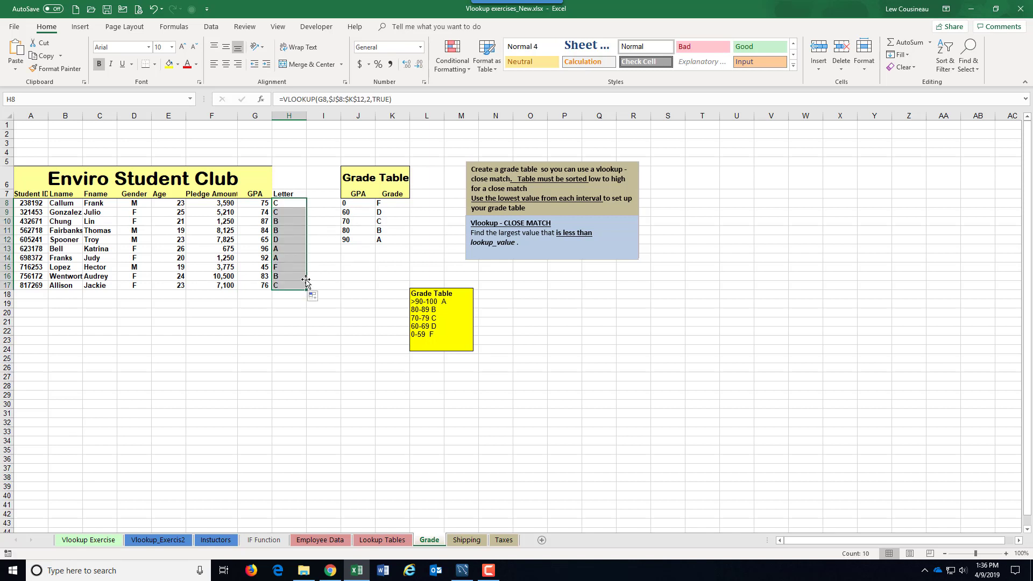
# Check the filled letter grades in rows 13 to 17 against their GPAs and the lowest threshold in the grade table
pyautogui.moveTo(286, 249); pyautogui.dragTo(287, 257)
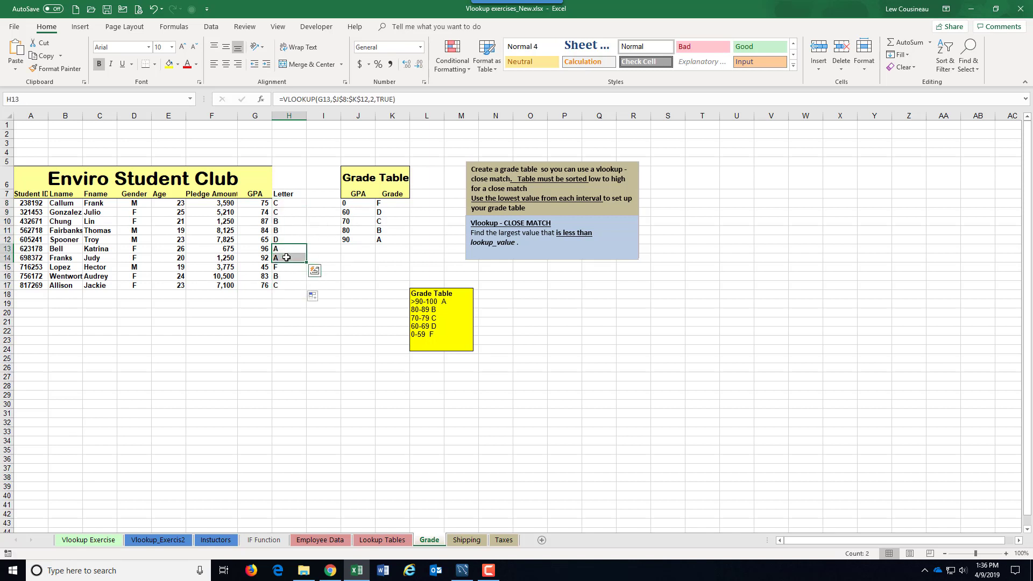
pyautogui.click(283, 266)
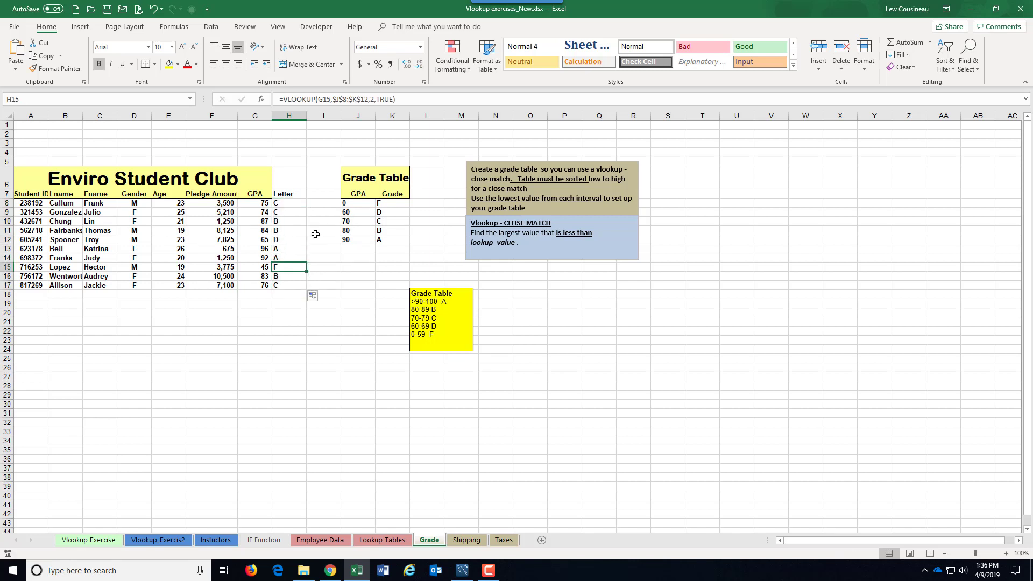
pyautogui.click(348, 203)
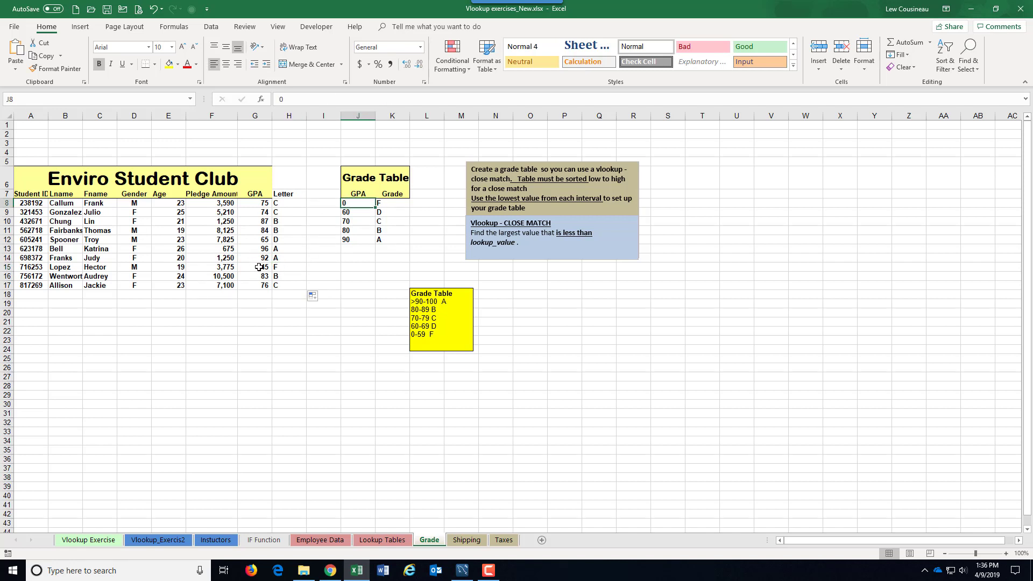
pyautogui.moveTo(259, 267); pyautogui.dragTo(281, 267)
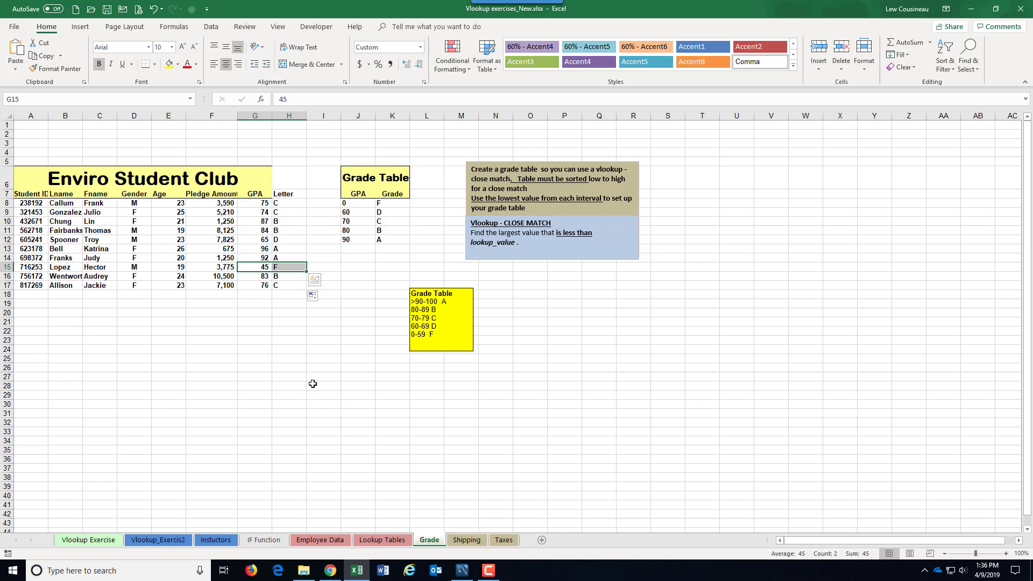
pyautogui.click(347, 201)
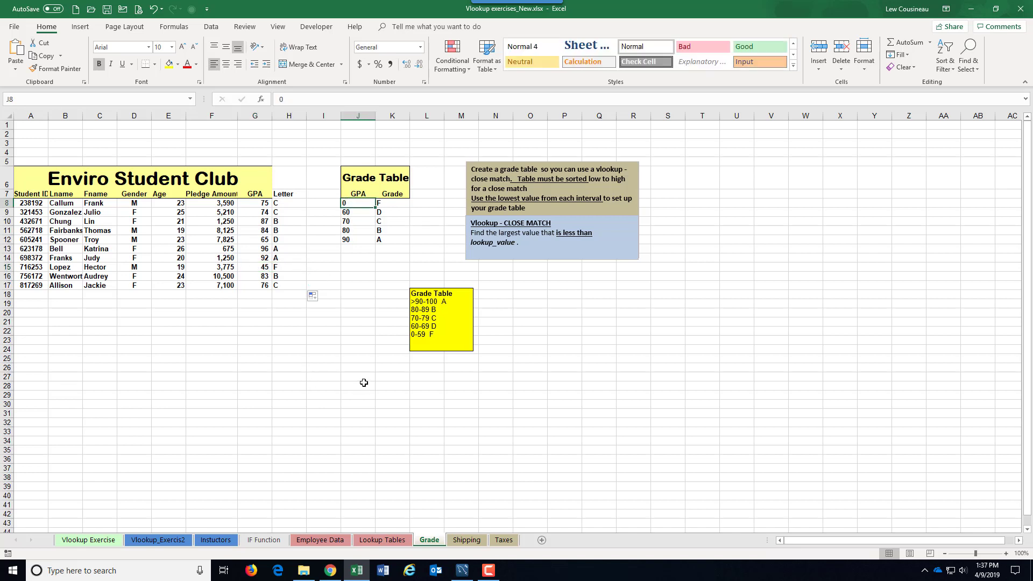
pyautogui.click(268, 286)
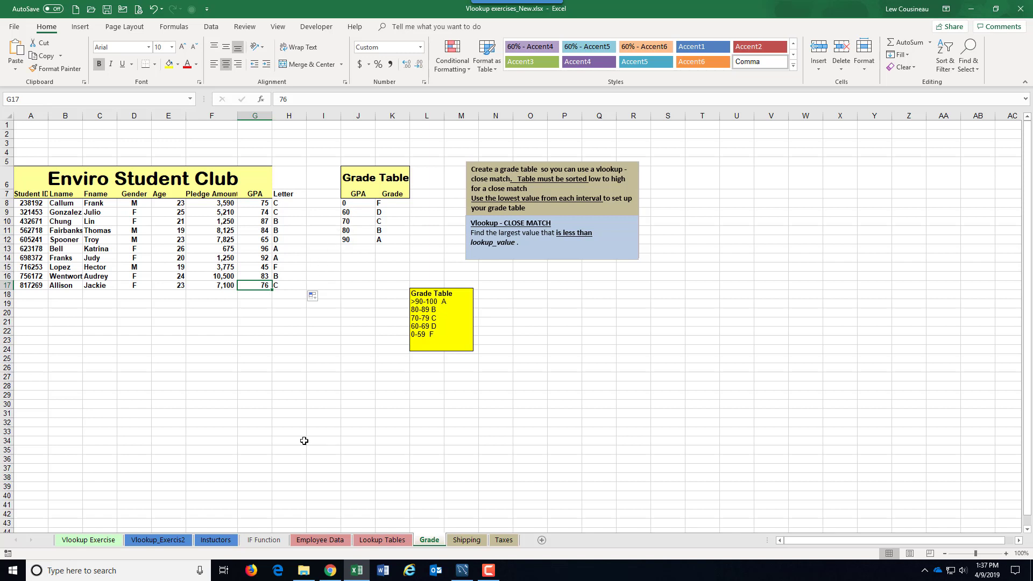
# Open the Shipping sheet and hide the note attached to cell B2
pyautogui.click(462, 541)
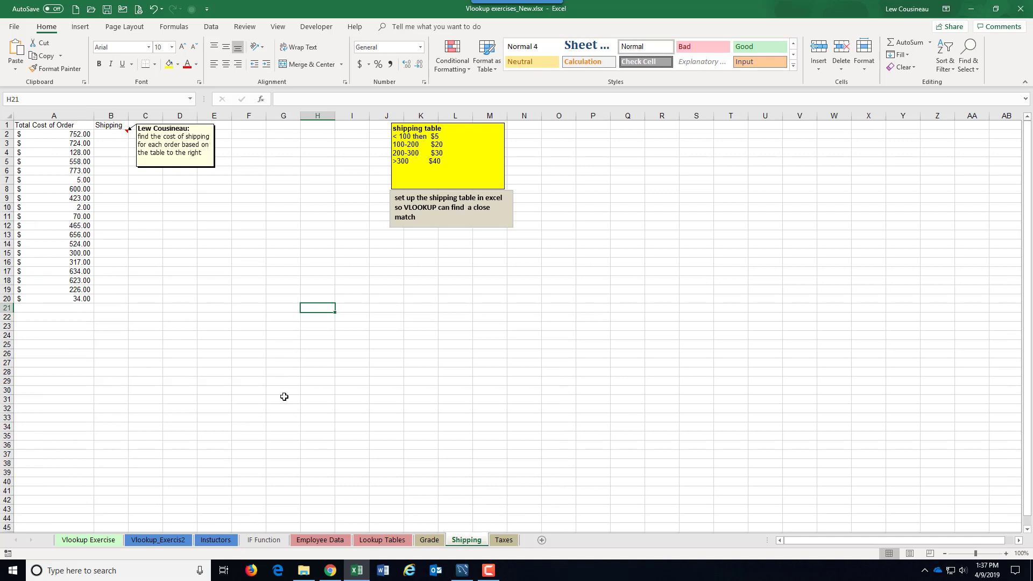
pyautogui.click(216, 162)
pyautogui.click(120, 136)
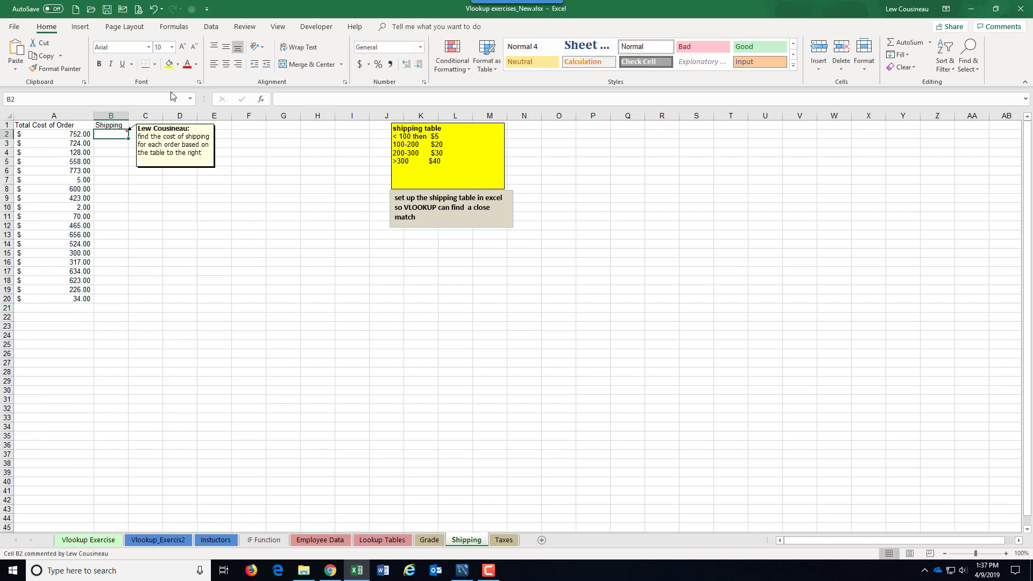
pyautogui.click(244, 27)
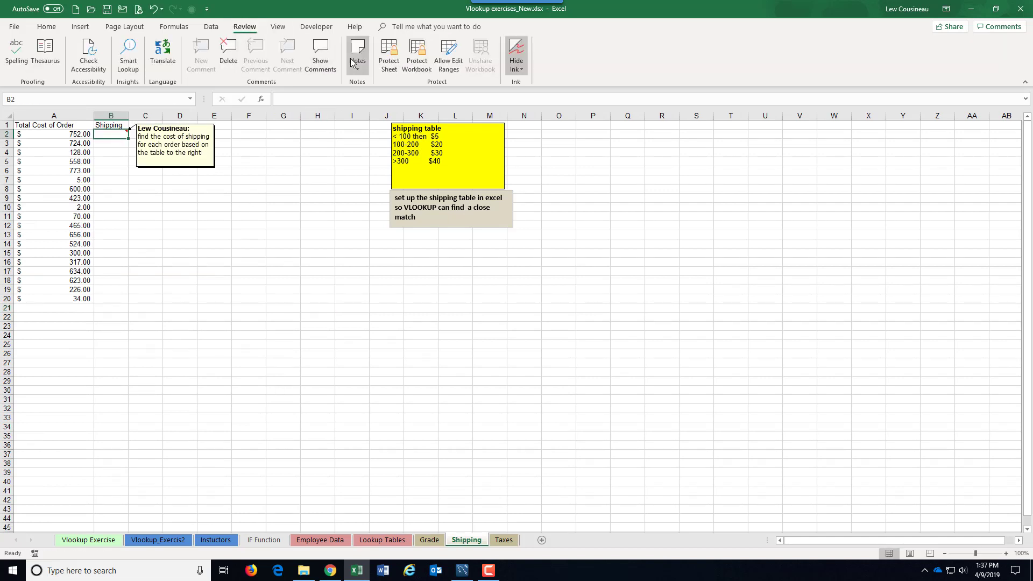
pyautogui.click(326, 57)
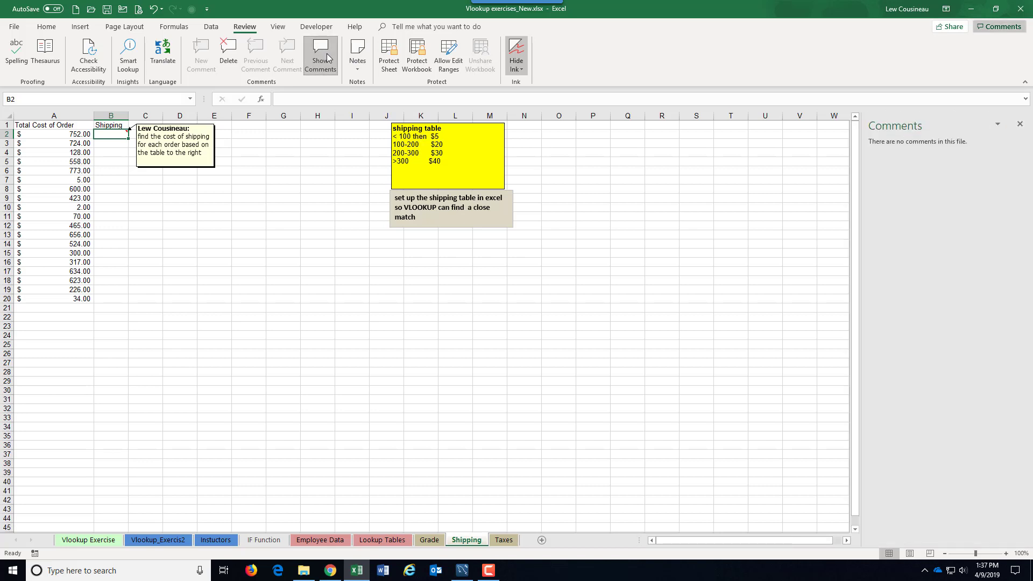
pyautogui.click(326, 57)
pyautogui.click(164, 251)
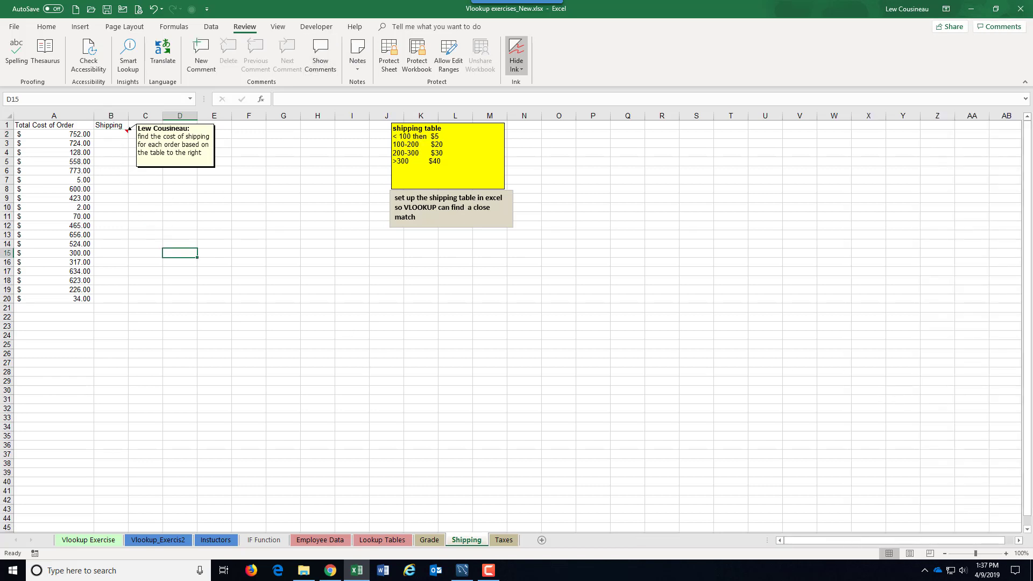
pyautogui.click(113, 135)
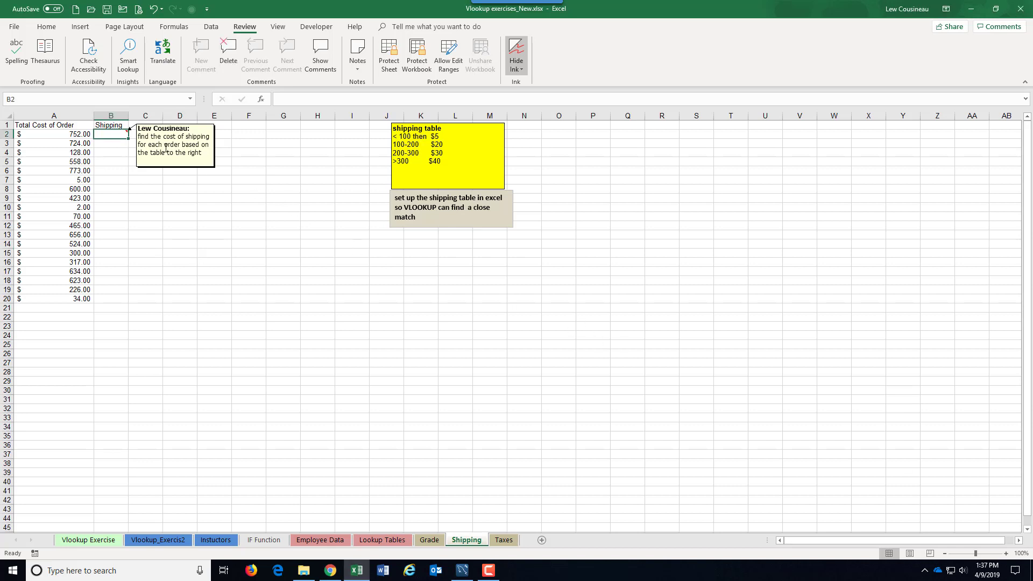
pyautogui.click(355, 75)
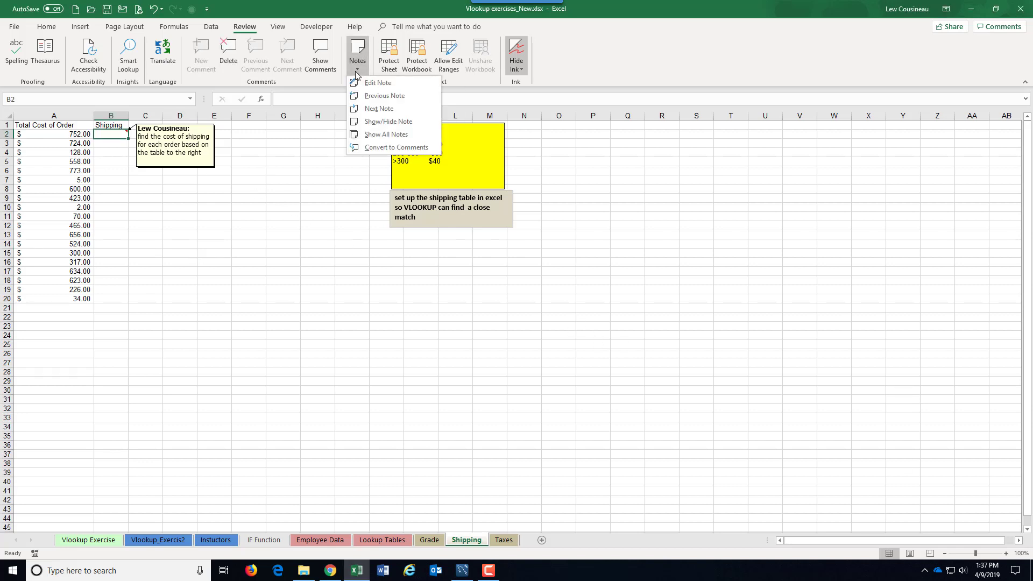
pyautogui.click(377, 122)
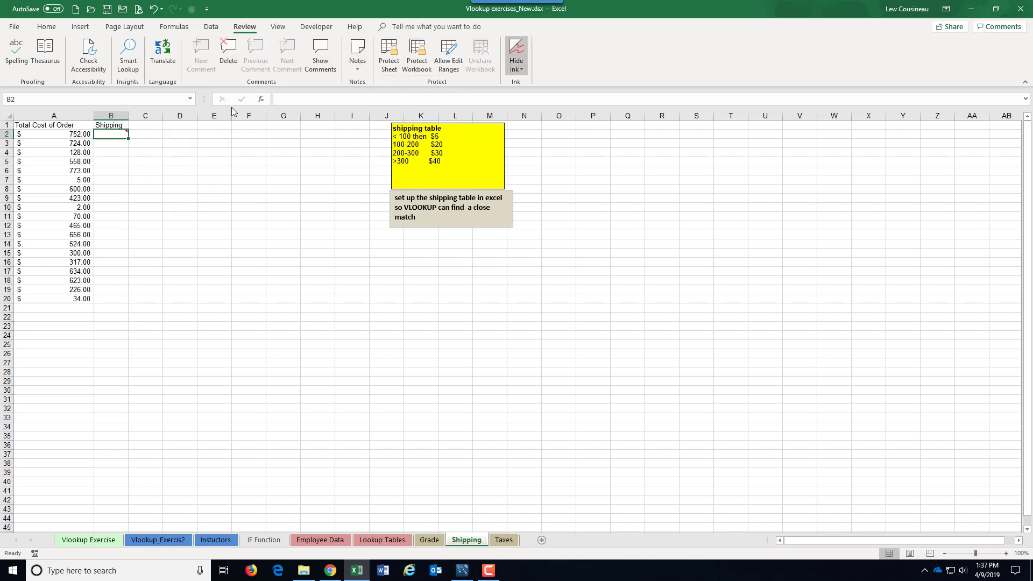
pyautogui.moveTo(109, 137)
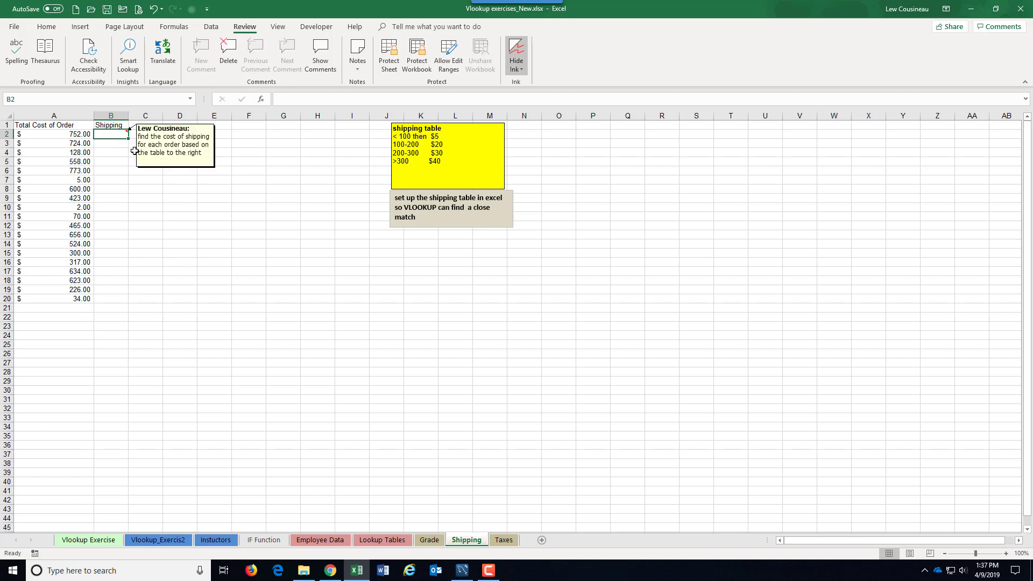
# Review the order costs in A2:A20 and move the yellow shipping table text box slightly up and to the right
pyautogui.moveTo(68, 135); pyautogui.dragTo(83, 299)
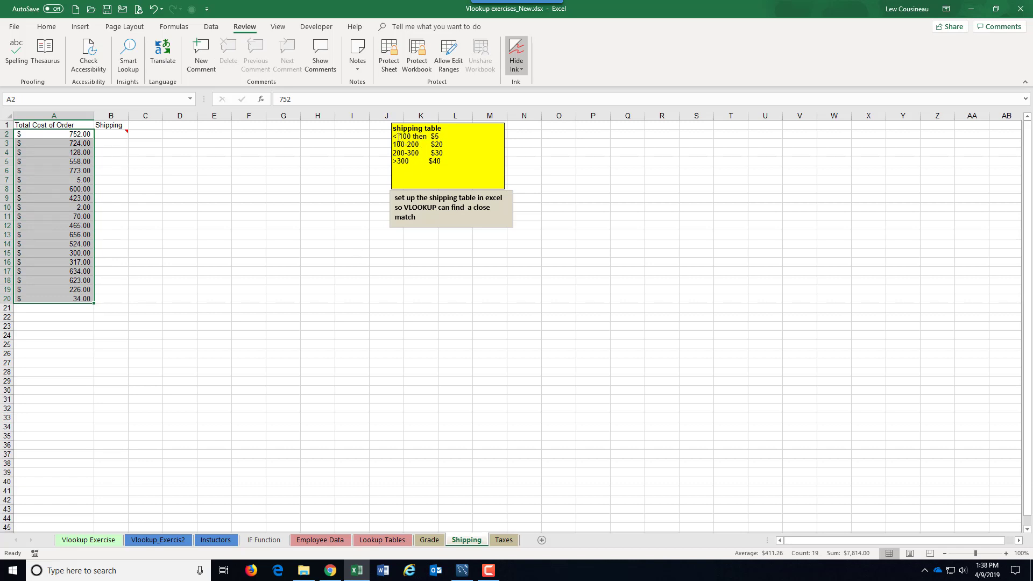
pyautogui.click(452, 136)
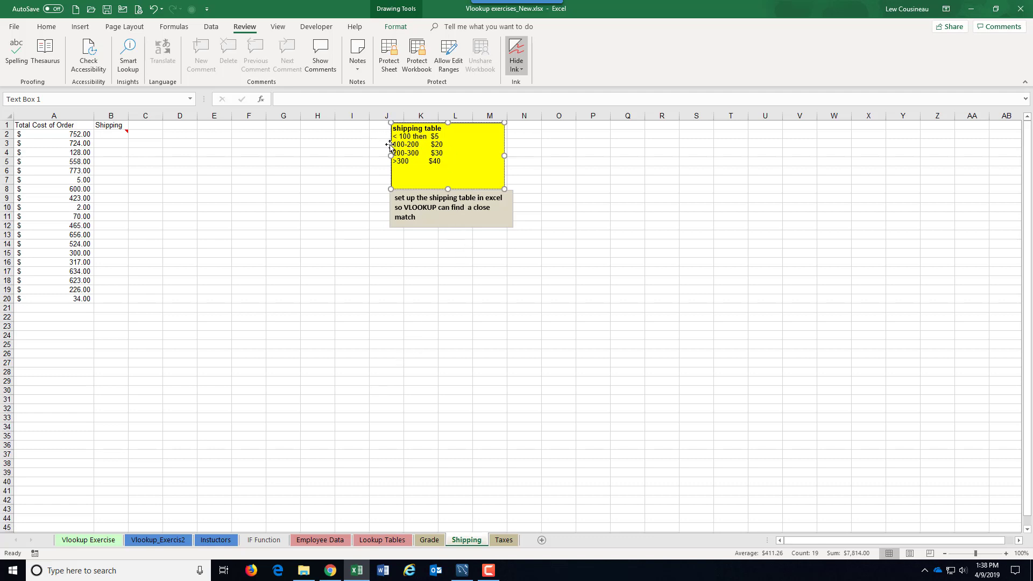
pyautogui.moveTo(393, 151)
pyautogui.mouseDown()
pyautogui.moveTo(325, 213)
pyautogui.moveTo(452, 143)
pyautogui.moveTo(395, 142)
pyautogui.mouseUp()
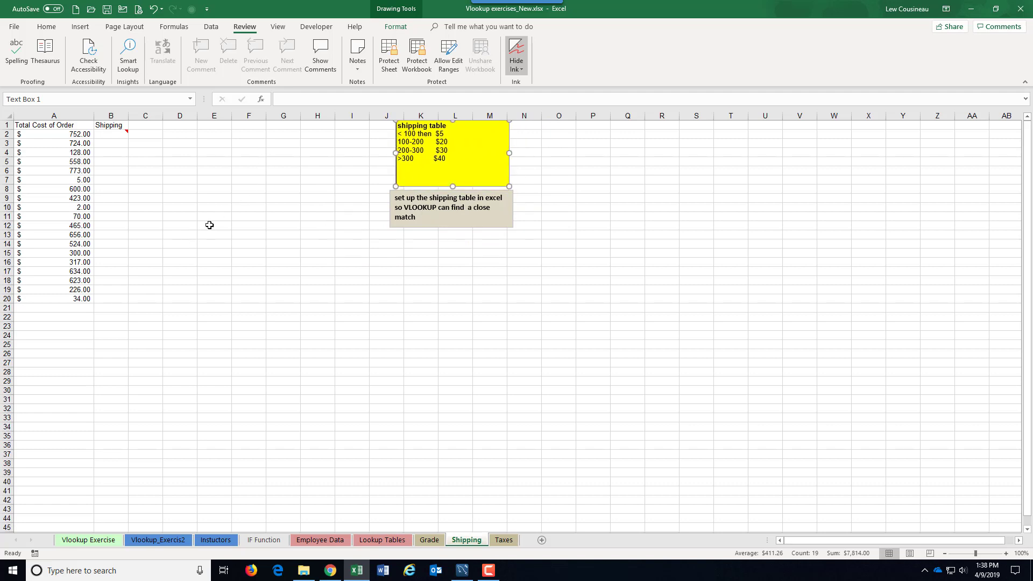
# Enter the heading Shipping Table in cell F1
pyautogui.click(242, 127)
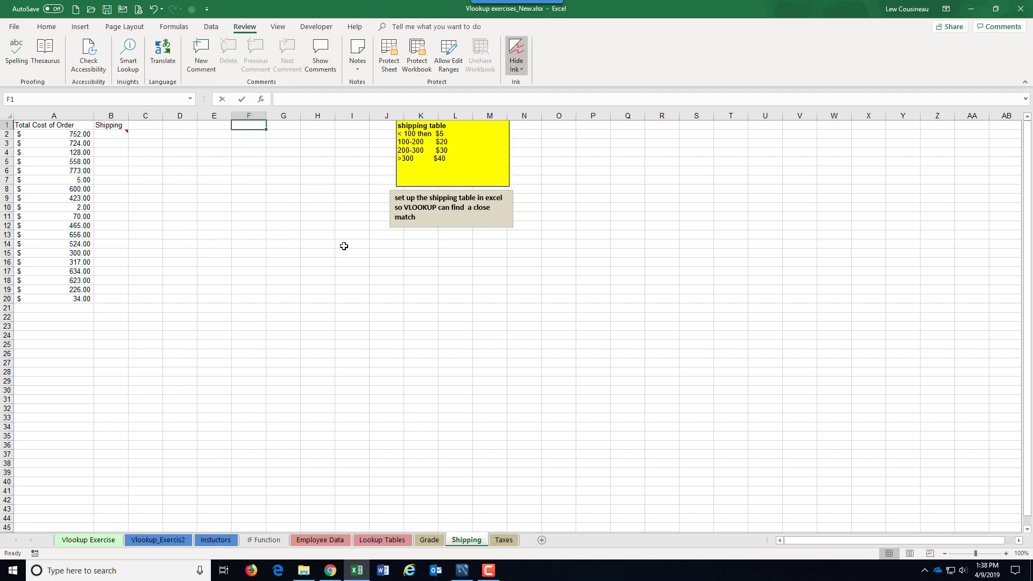
pyautogui.write('Shipping Table')
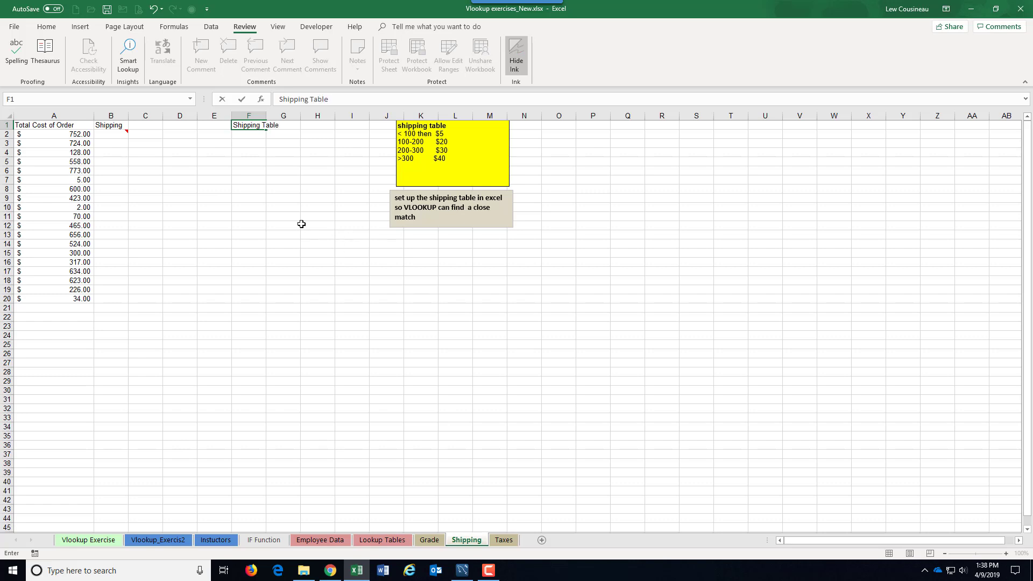
pyautogui.click(244, 191)
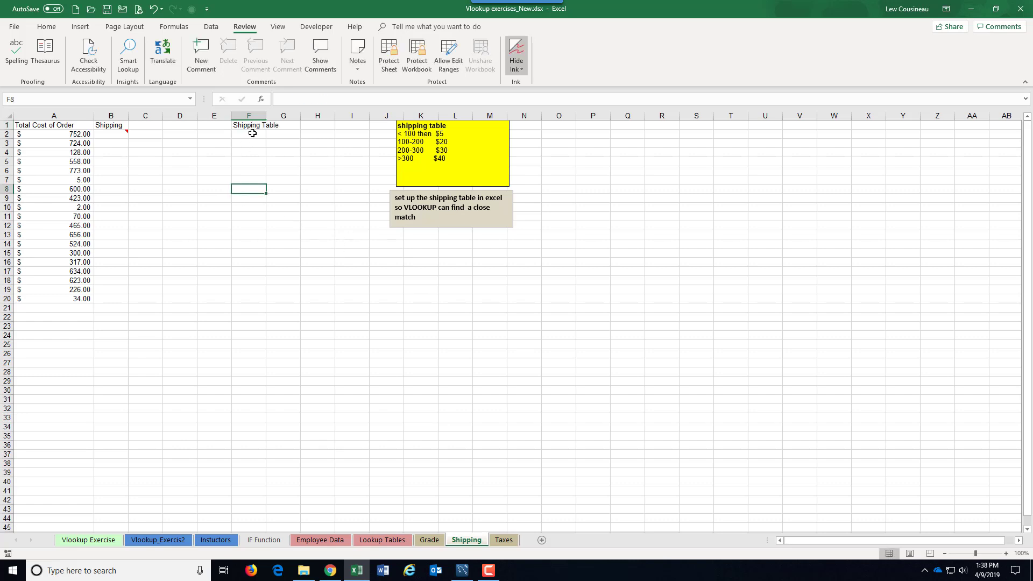
# Enter the lookup table's first row for orders under 100, with threshold 0 in F2 and shipping cost 5 in G2
pyautogui.click(251, 133)
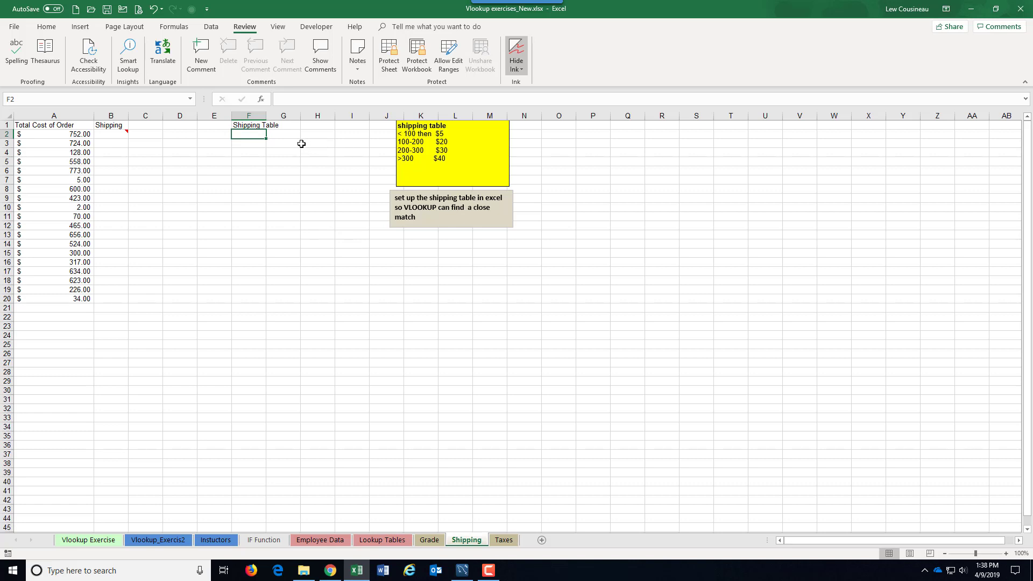
pyautogui.click(289, 132)
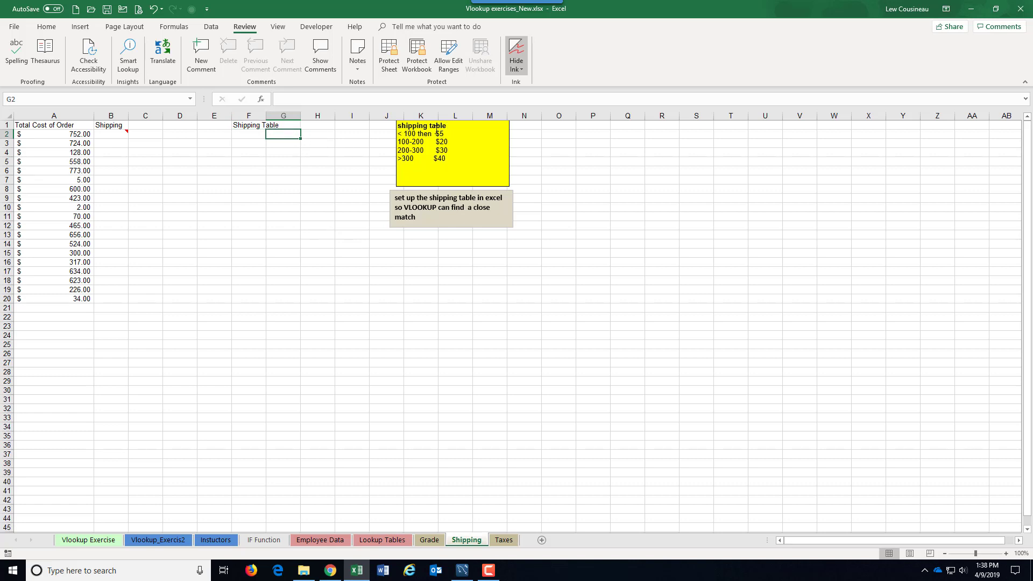
pyautogui.click(249, 135)
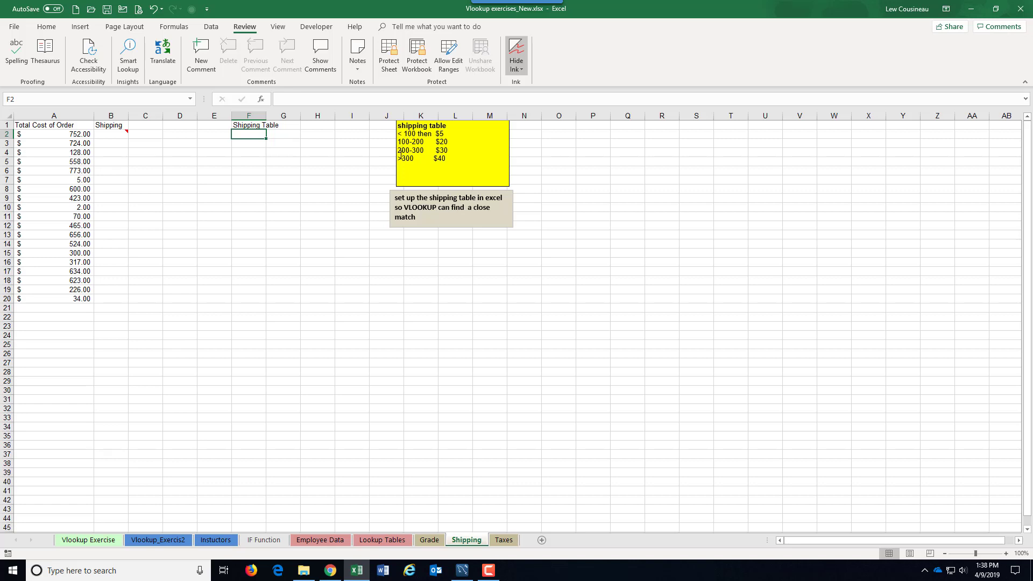
pyautogui.moveTo(397, 135); pyautogui.dragTo(425, 140)
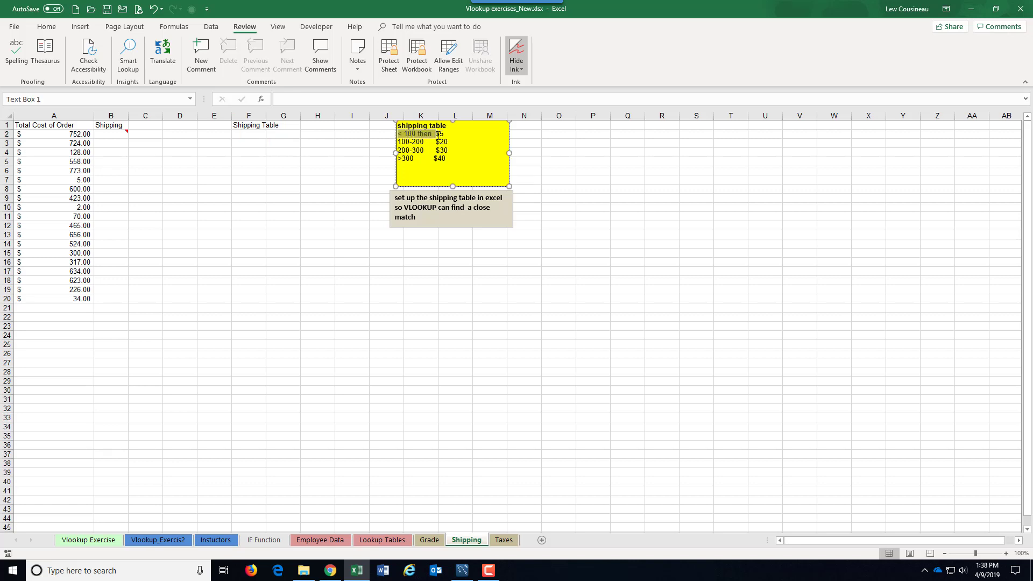
pyautogui.click(356, 197)
pyautogui.click(240, 132)
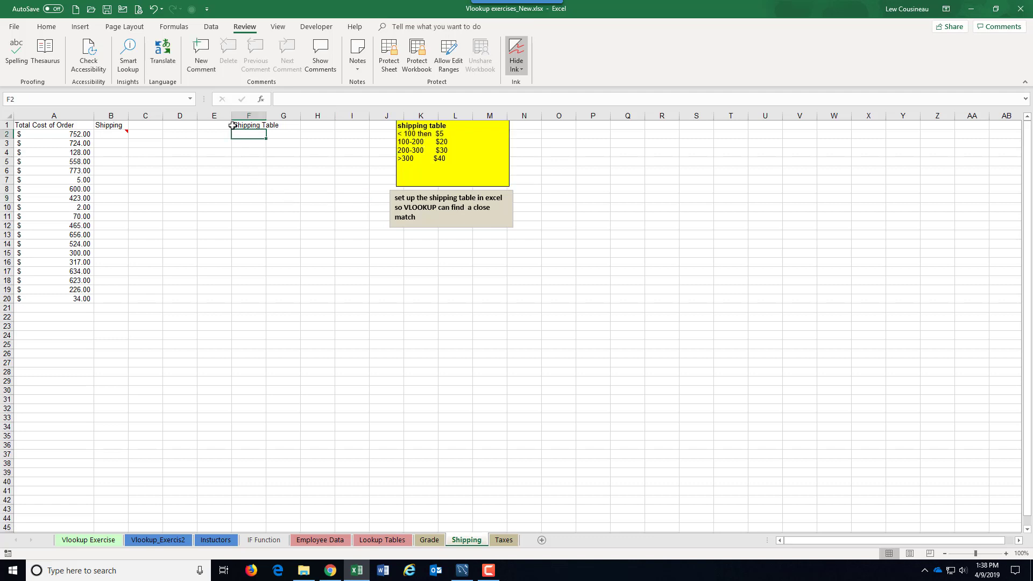
pyautogui.write('0')
pyautogui.press('Tab')
pyautogui.write('5')
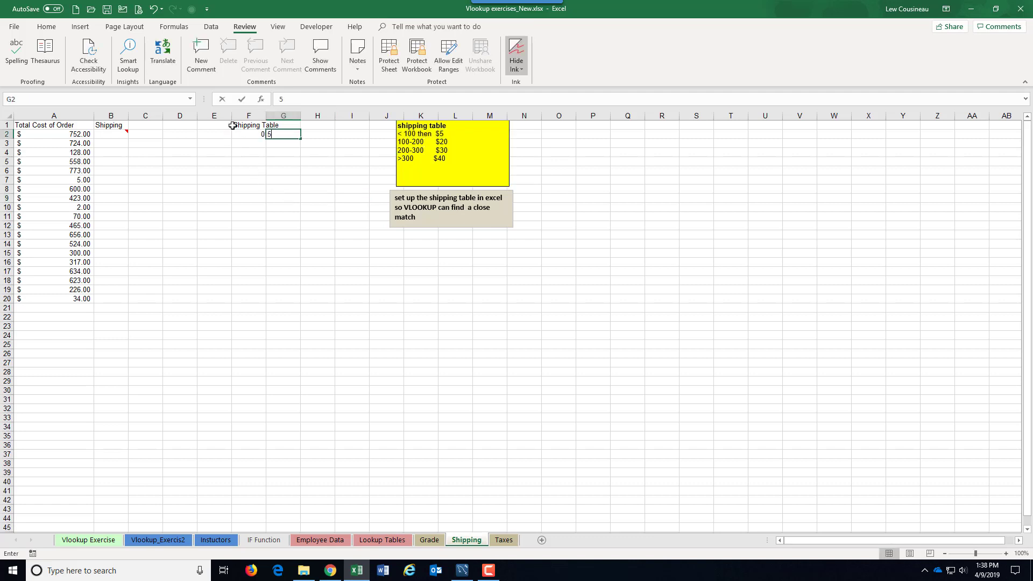
pyautogui.press('Return')
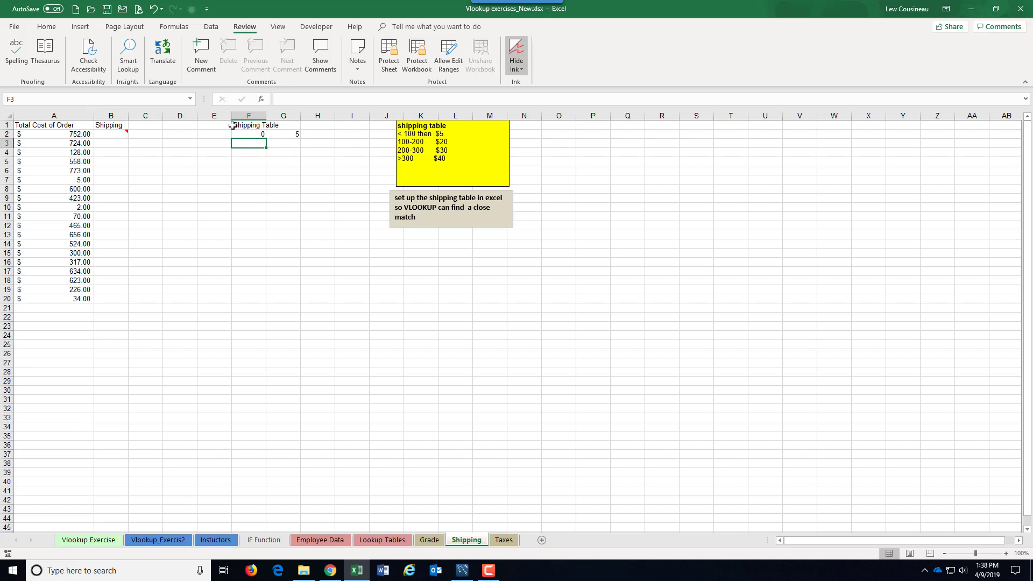
# Enter the remaining order thresholds 100, 200 and 300 in F3:F5
pyautogui.write('100')
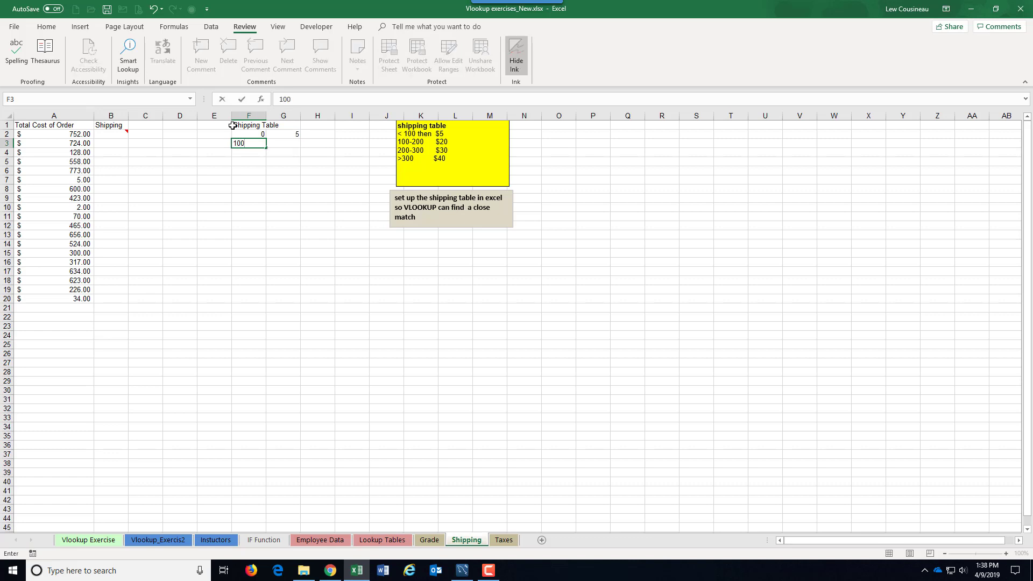
pyautogui.press('Return')
pyautogui.write('200')
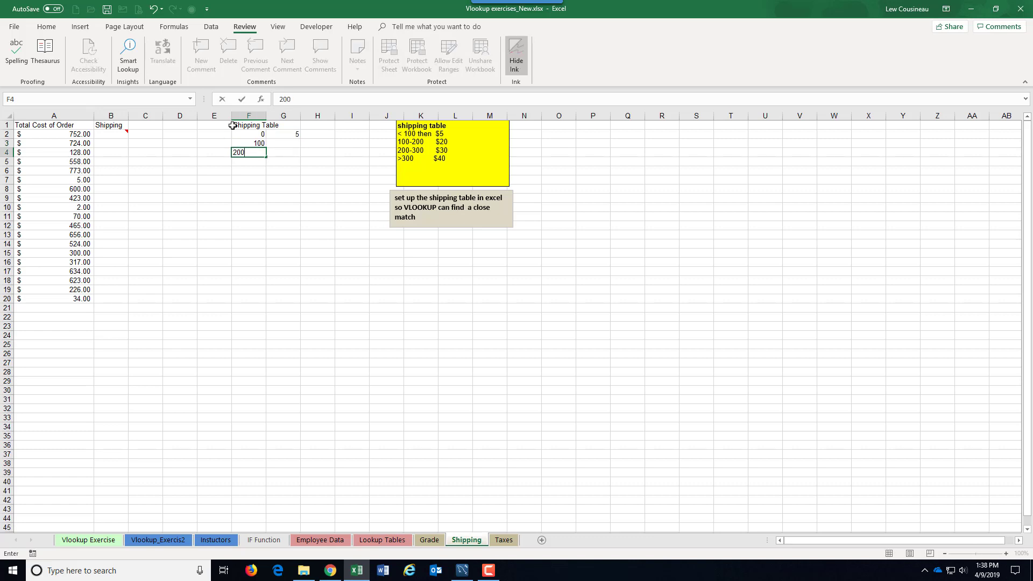
pyautogui.press('Return')
pyautogui.write('300')
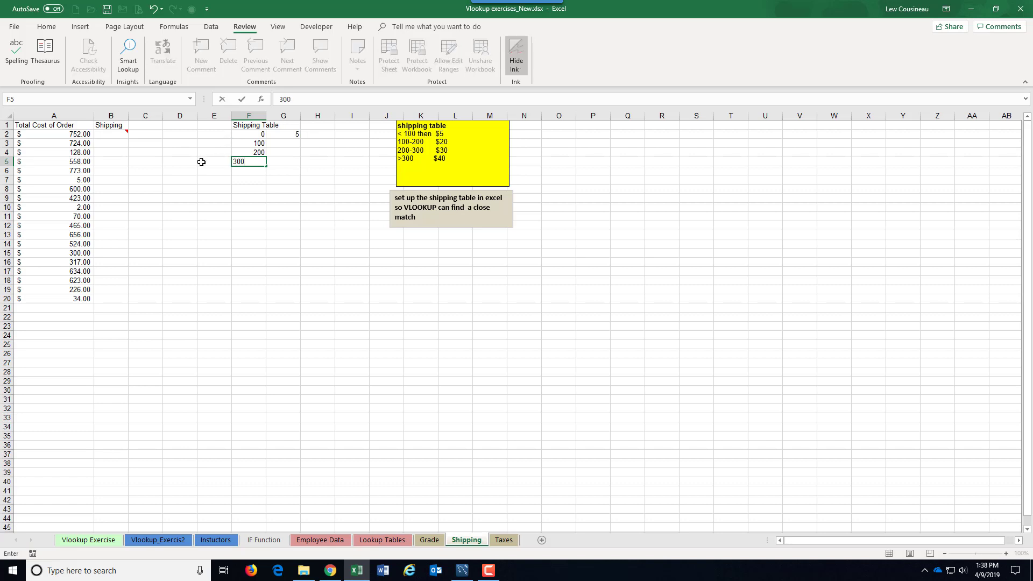
pyautogui.click(201, 163)
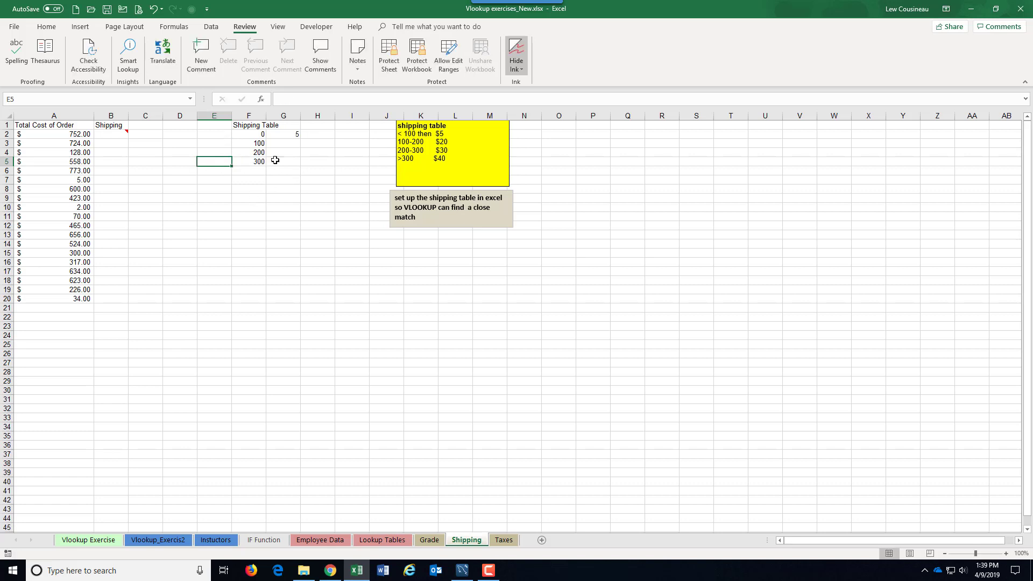
# Enter the shipping costs 20, 30 and 40 in G3:G5 and check the finished table's ascending thresholds
pyautogui.click(288, 145)
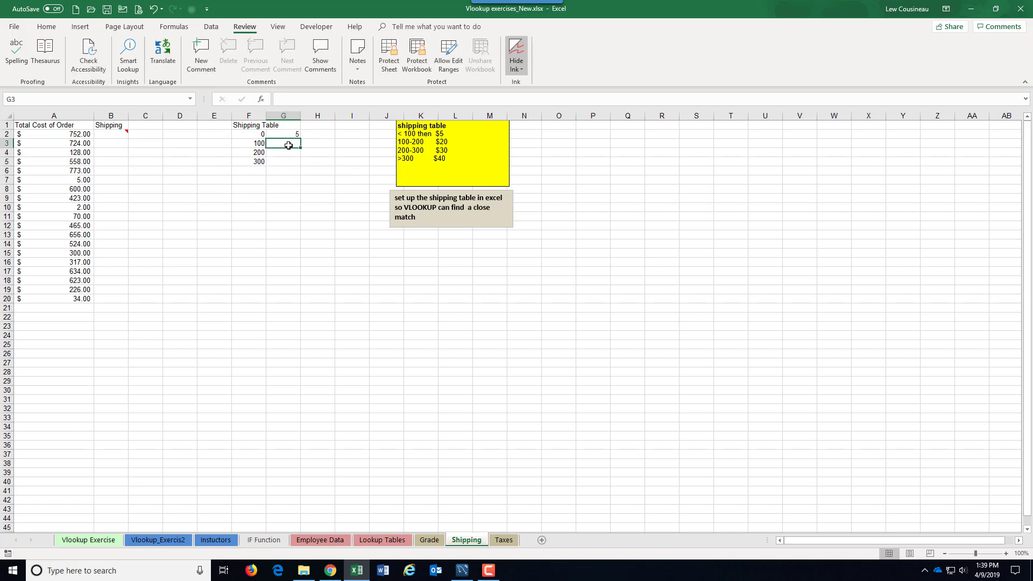
pyautogui.write('20')
pyautogui.press('Return')
pyautogui.write('30')
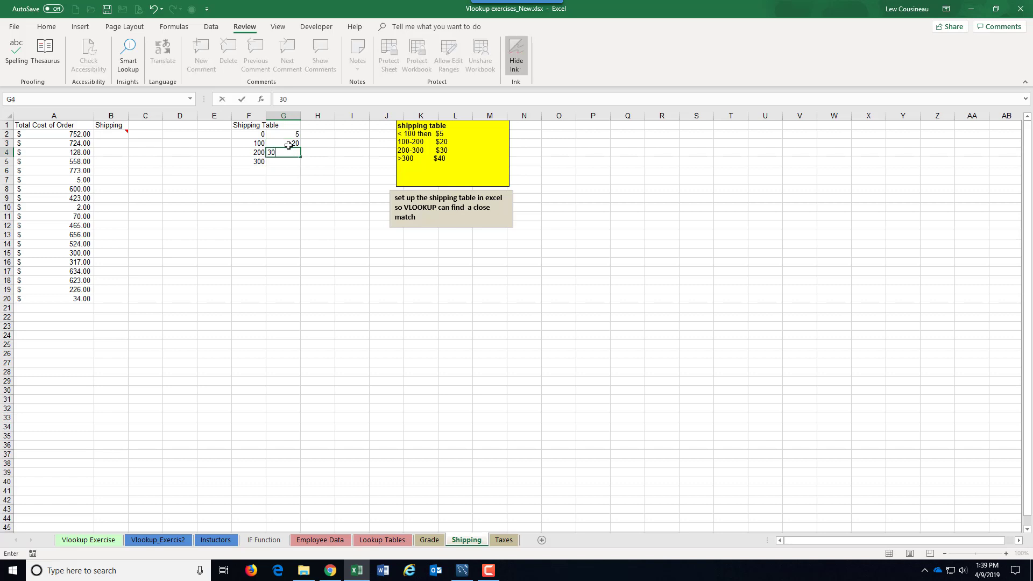
pyautogui.press('Return')
pyautogui.write('40')
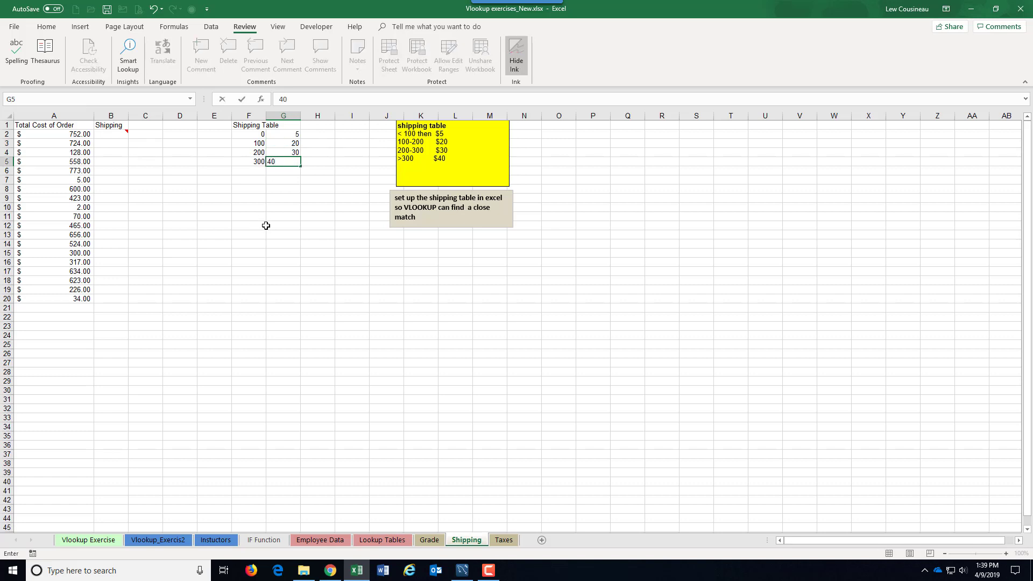
pyautogui.click(264, 226)
pyautogui.moveTo(256, 134); pyautogui.dragTo(296, 162)
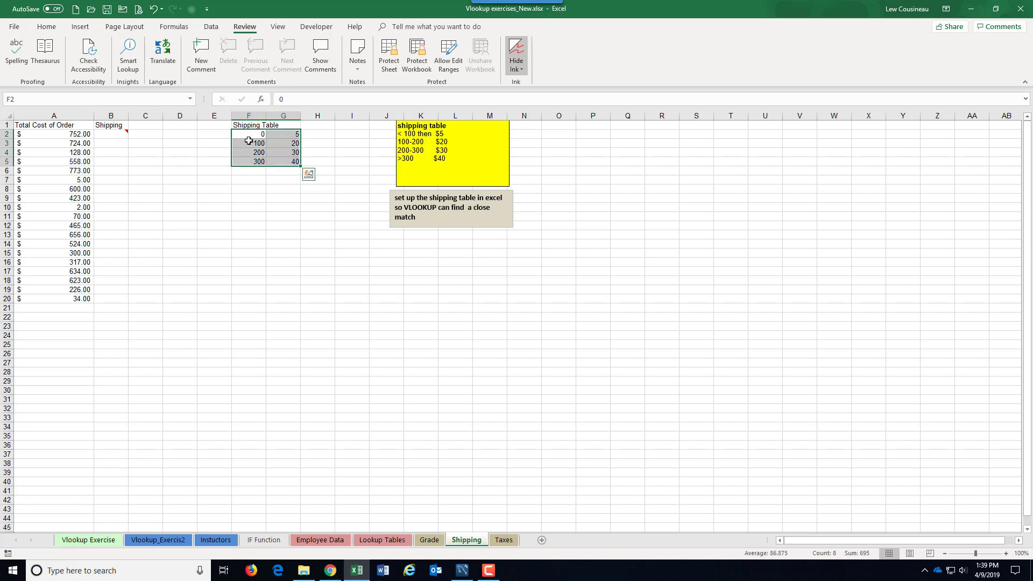
pyautogui.moveTo(257, 134); pyautogui.dragTo(251, 164)
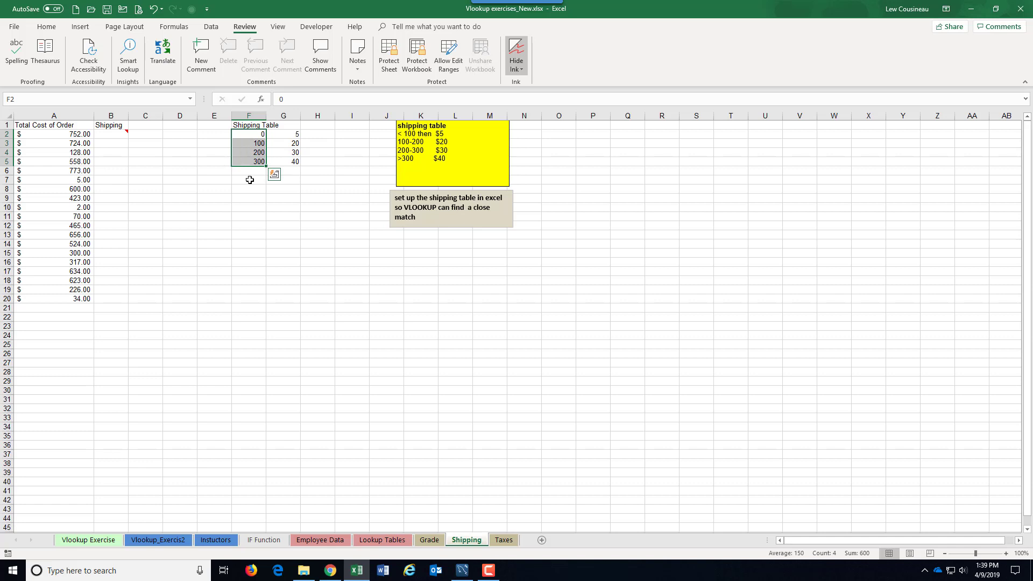
# Enter =VLOOKUP(A2,$F$2:$G$5,2,TRUE) in B2 to look up the first order's shipping cost by approximate match
pyautogui.click(121, 137)
pyautogui.write('=vl')
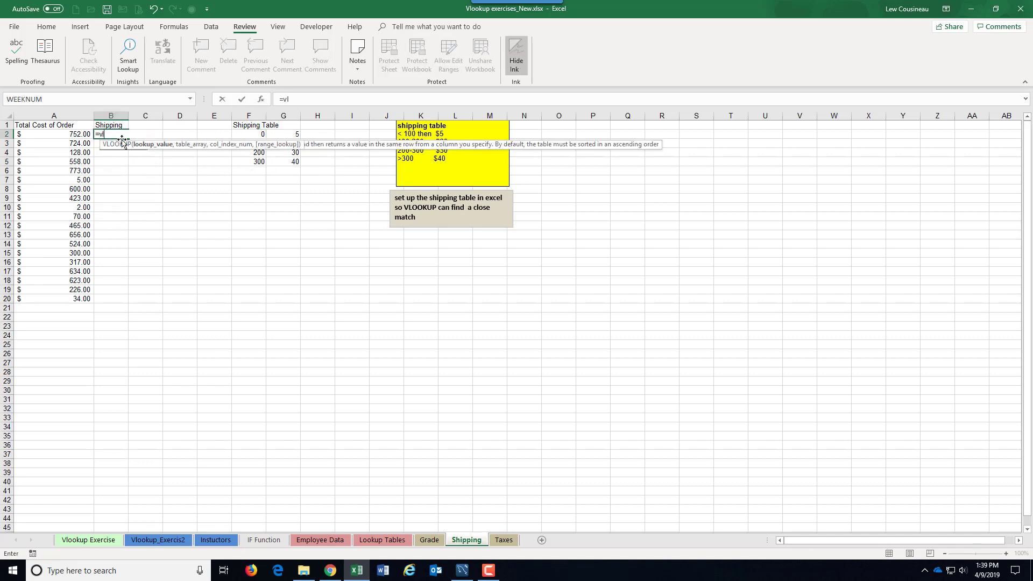
pyautogui.press('Tab')
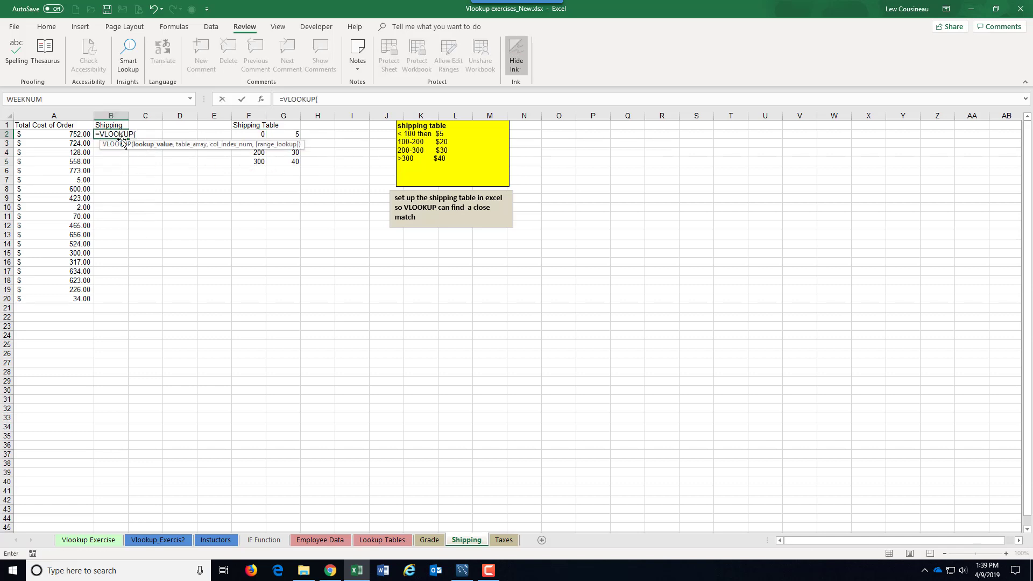
pyautogui.click(66, 135)
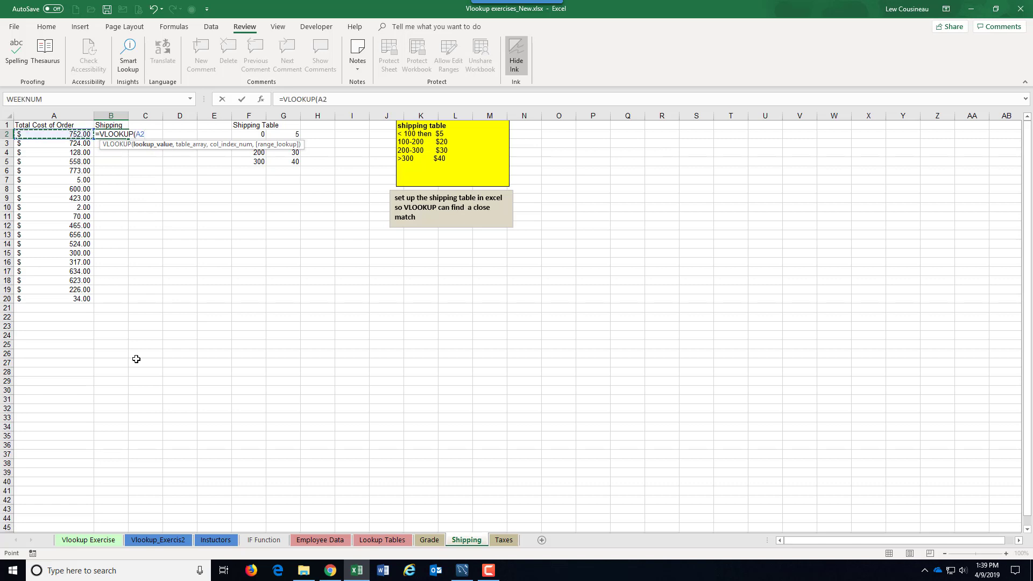
pyautogui.write(',')
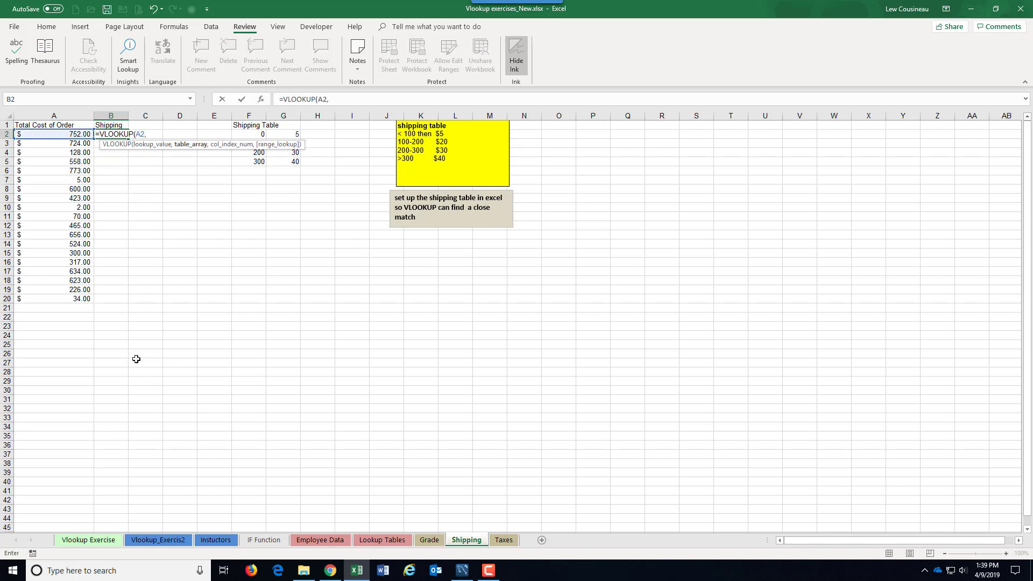
pyautogui.moveTo(251, 130); pyautogui.dragTo(283, 162)
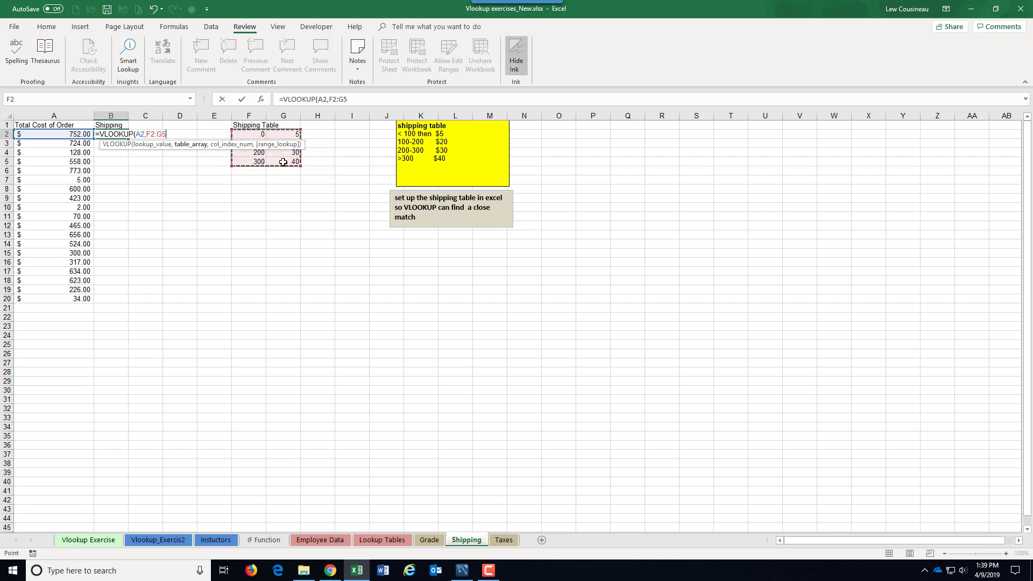
pyautogui.press('F4')
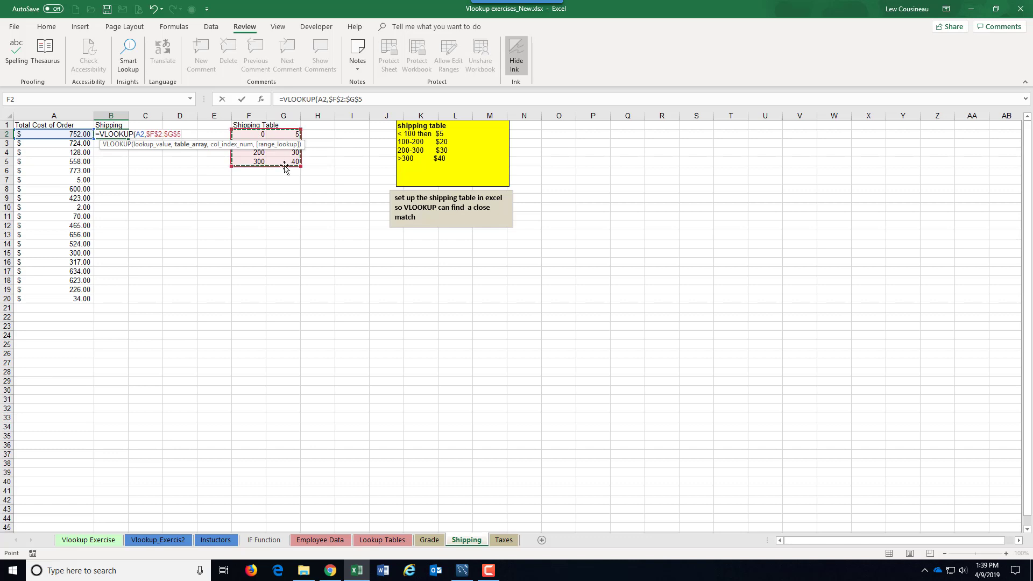
pyautogui.write(',')
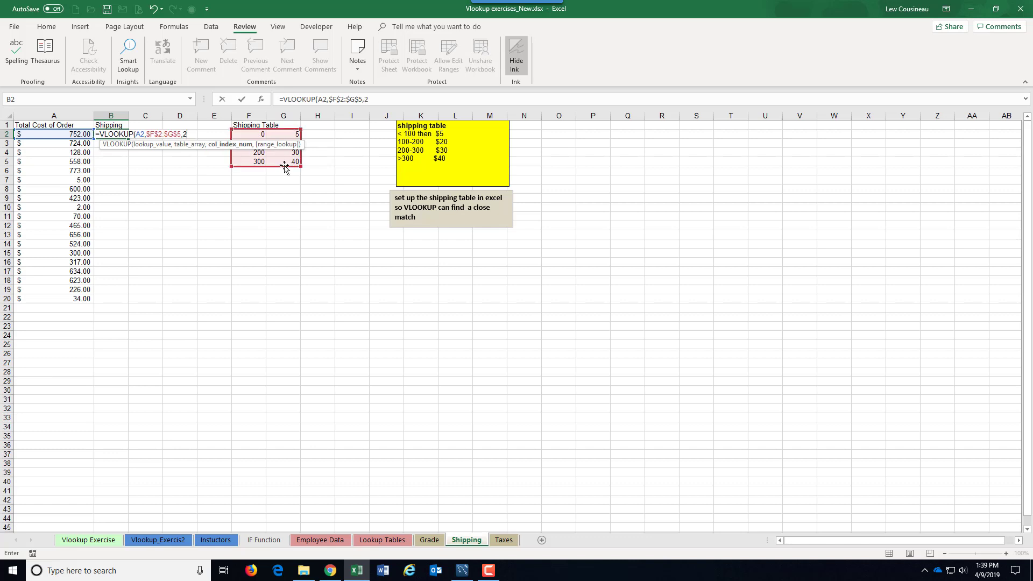
pyautogui.write('2,')
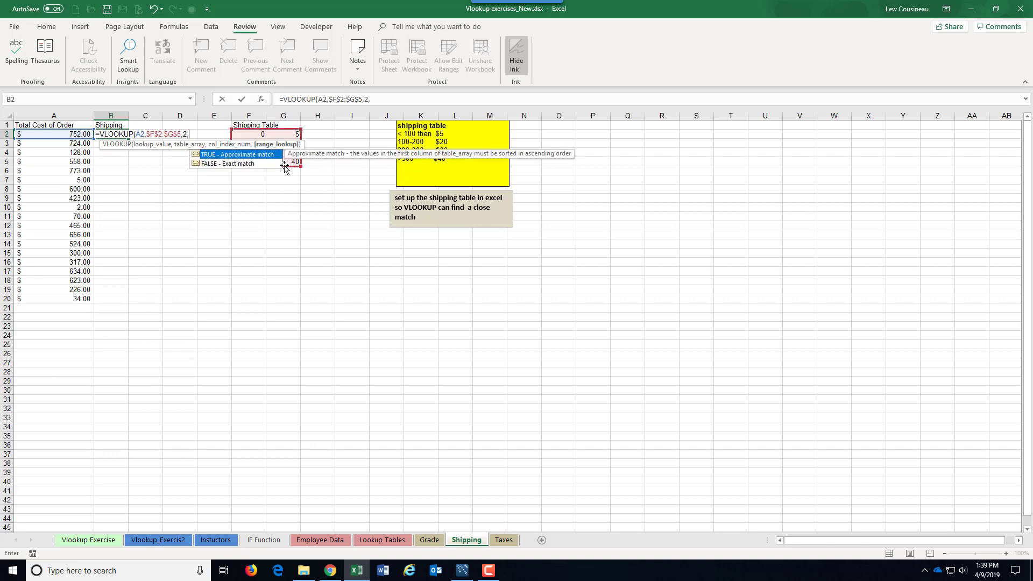
pyautogui.write('TRUE)')
pyautogui.press('Return')
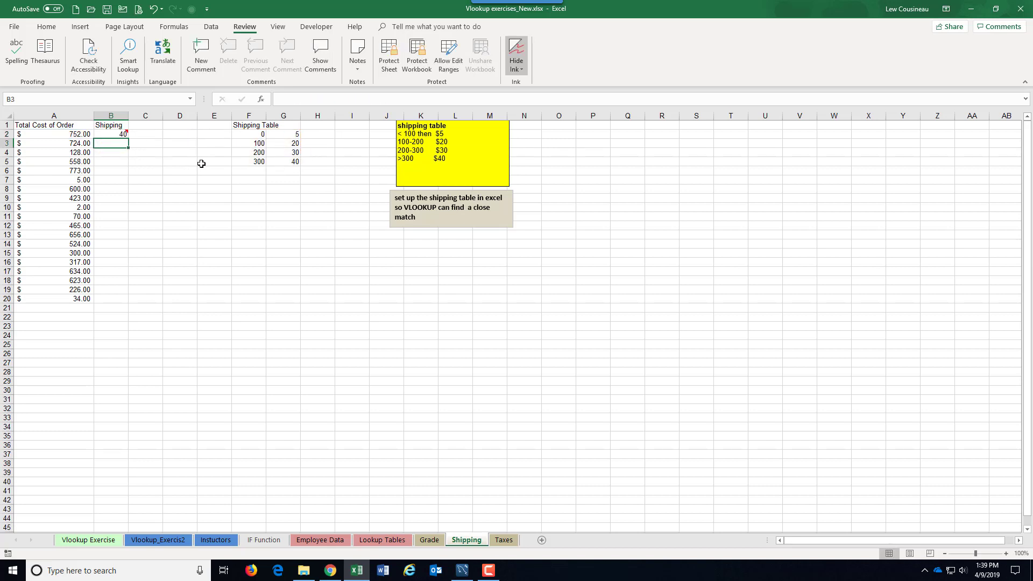
# Check B2's result against the order total and shipping table, and fill the formula down through B20
pyautogui.click(296, 159)
pyautogui.click(91, 135)
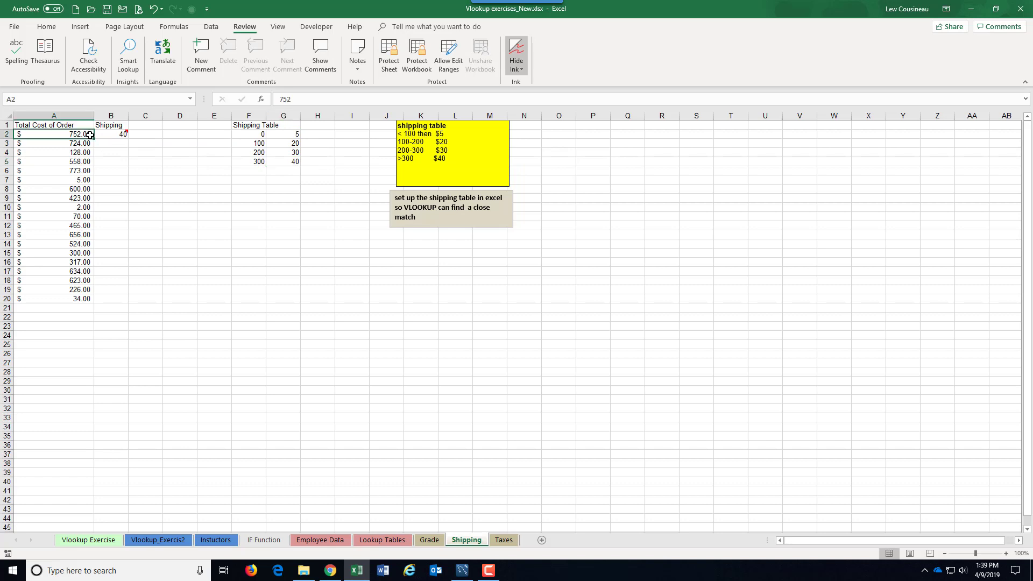
pyautogui.click(110, 136)
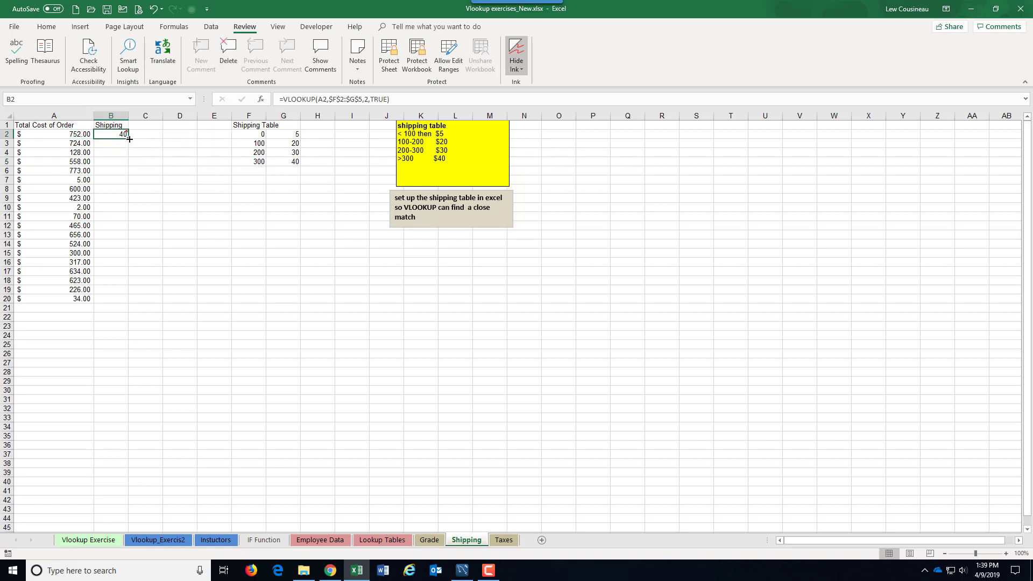
pyautogui.doubleClick(130, 139)
# Compare several filled shipping costs in column B with their order totals and the price tiers in the yellow note
pyautogui.click(121, 161)
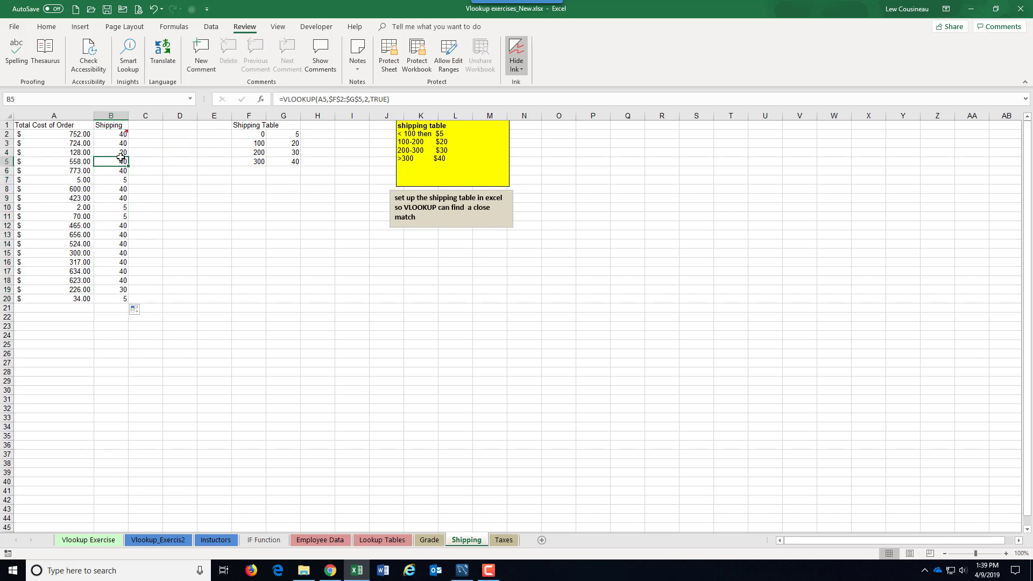
pyautogui.click(122, 153)
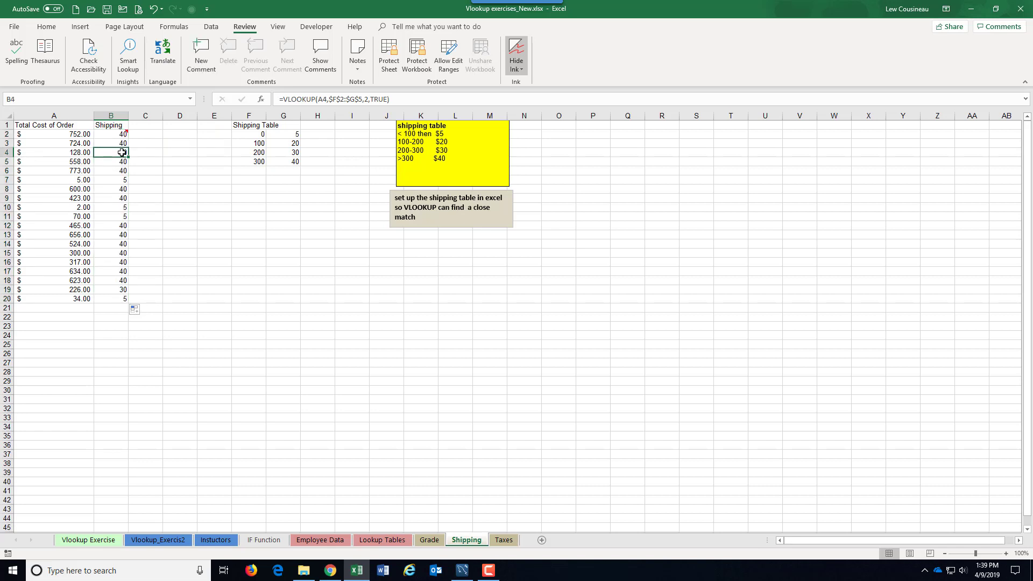
pyautogui.click(263, 144)
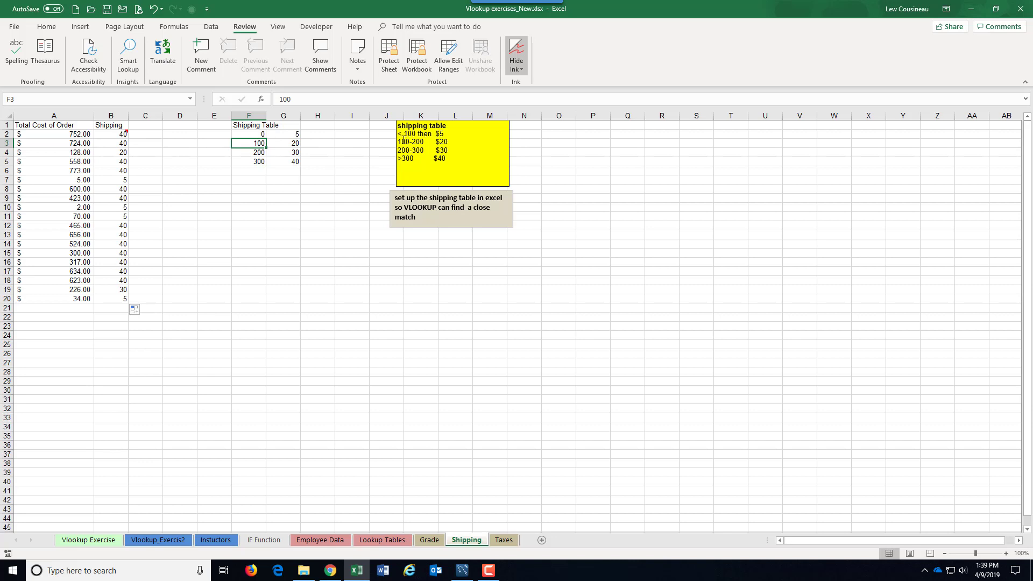
pyautogui.moveTo(398, 142); pyautogui.dragTo(450, 141)
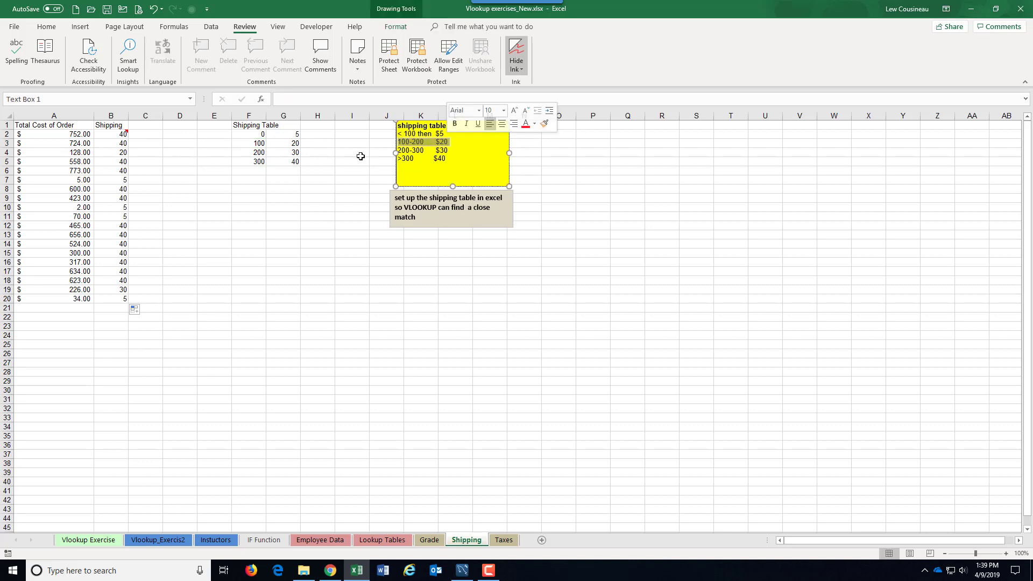
pyautogui.click(115, 181)
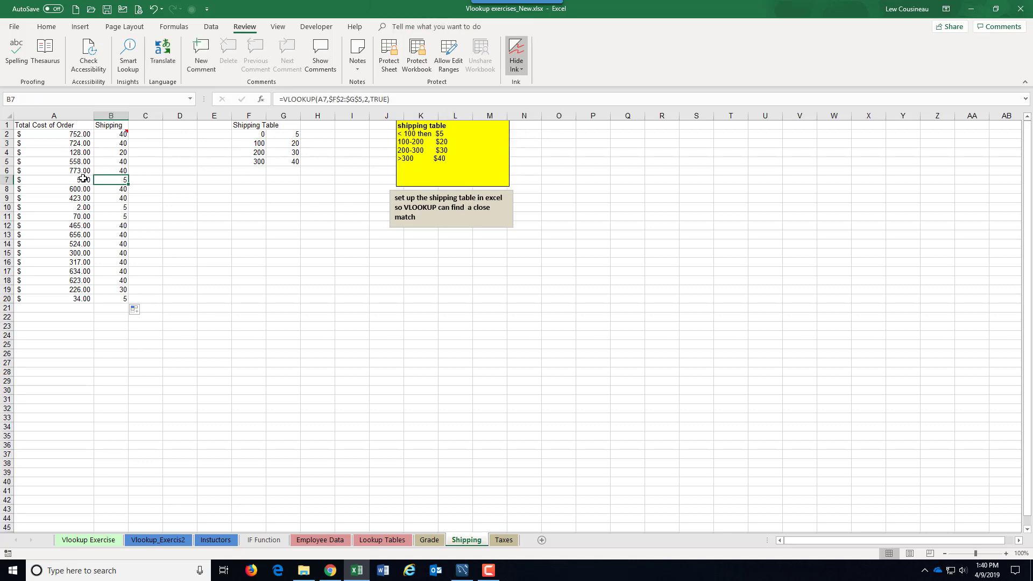
pyautogui.moveTo(404, 133); pyautogui.dragTo(444, 133)
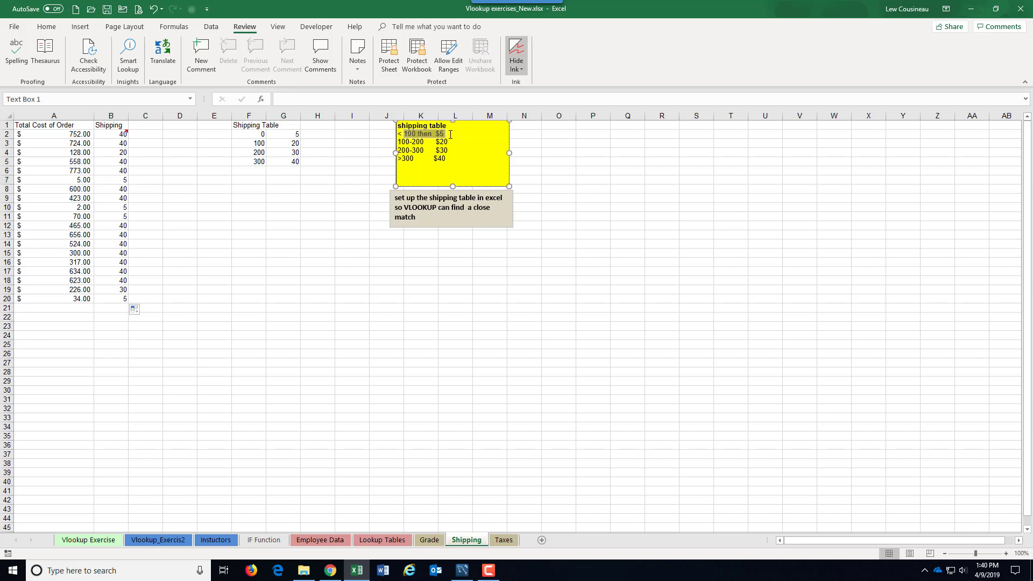
pyautogui.click(118, 217)
pyautogui.click(102, 262)
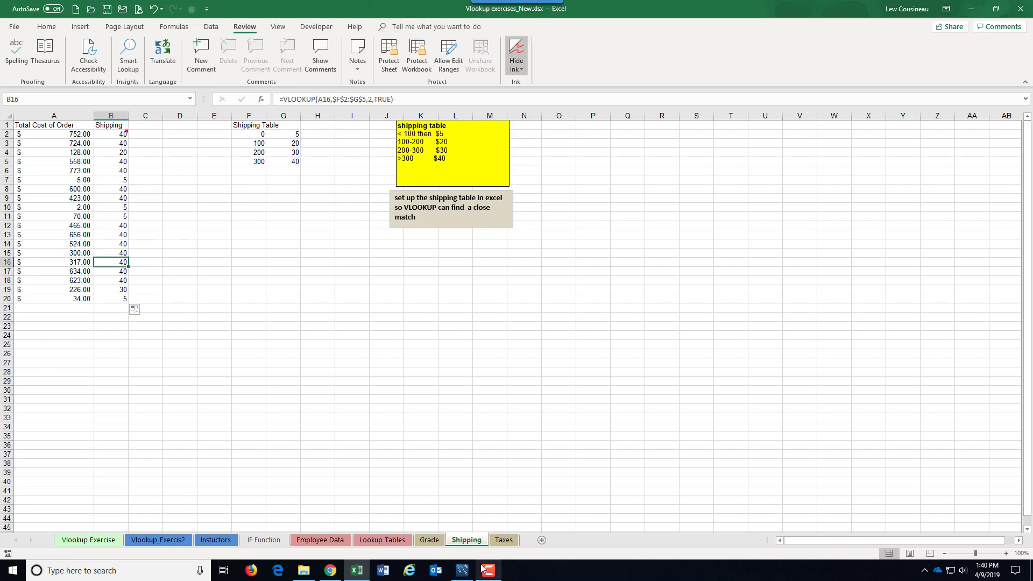
# Open the Taxes sheet and review the salary brackets and rates in the Tax Table note
pyautogui.click(503, 540)
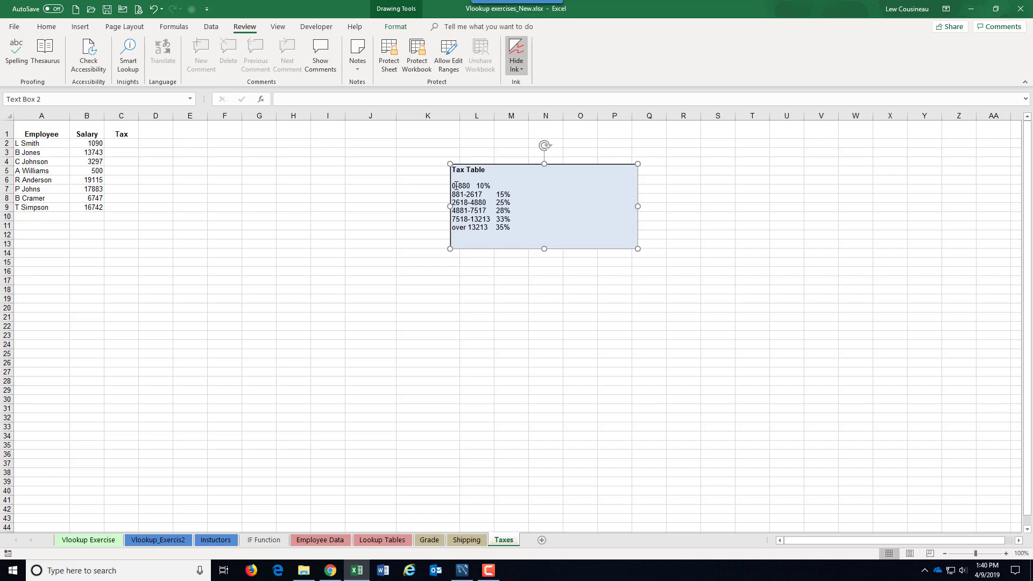
pyautogui.moveTo(454, 185); pyautogui.dragTo(488, 232)
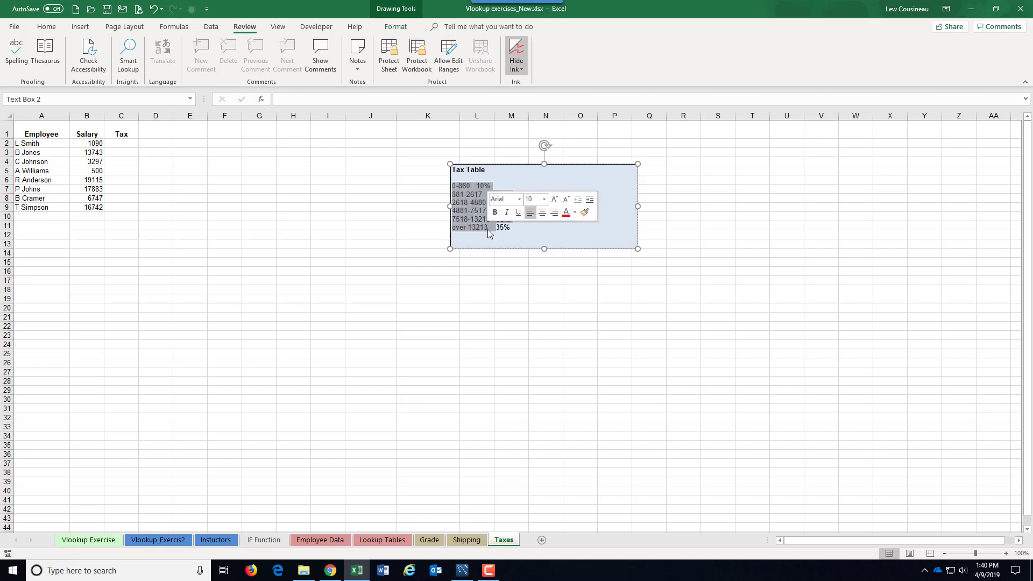
pyautogui.click(510, 269)
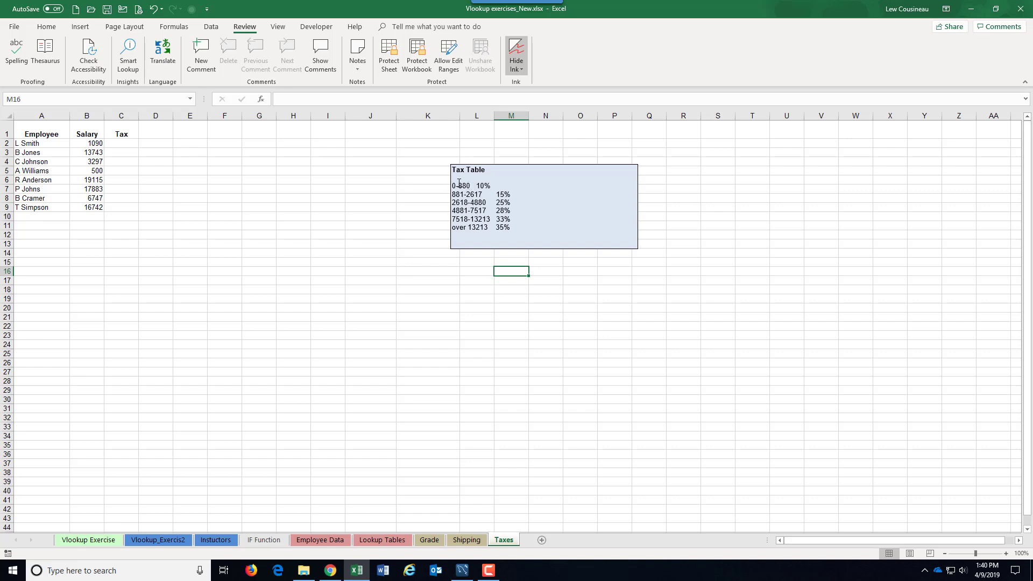
pyautogui.moveTo(458, 185); pyautogui.dragTo(483, 195)
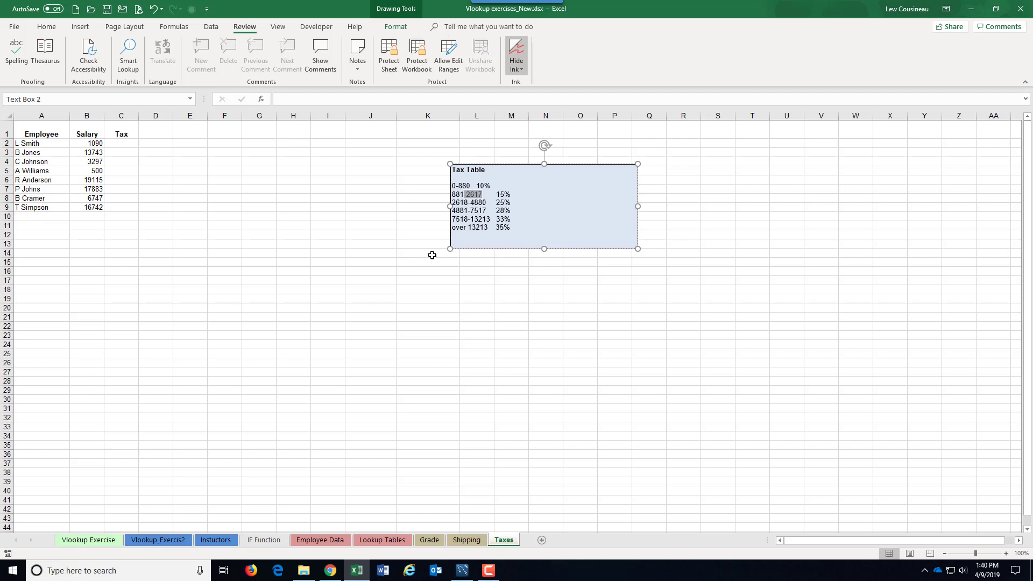
# Start the tax lookup table by entering the lower salary thresholds 0, 881 and 2618 in G2:G4
pyautogui.click(262, 135)
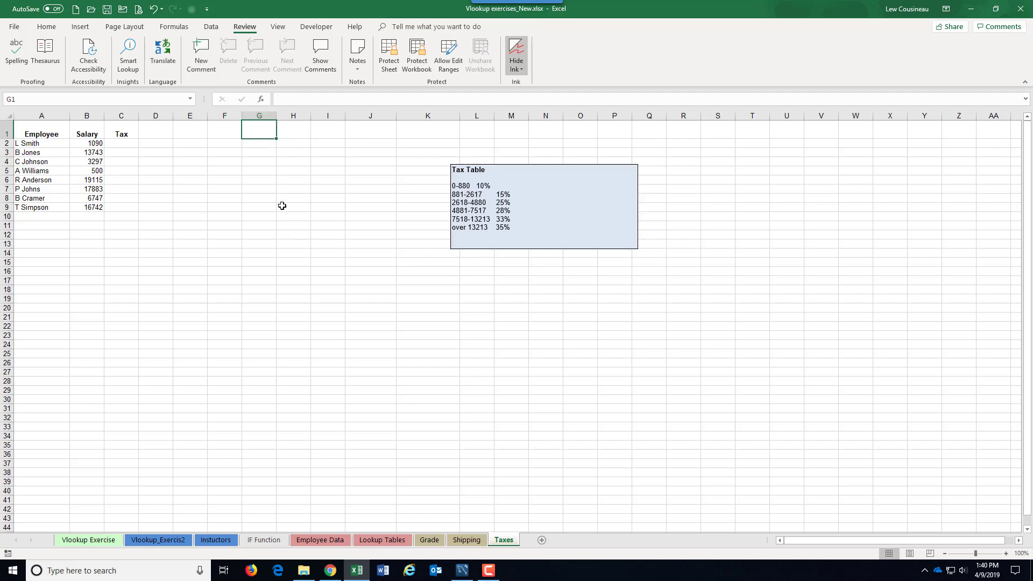
pyautogui.click(260, 144)
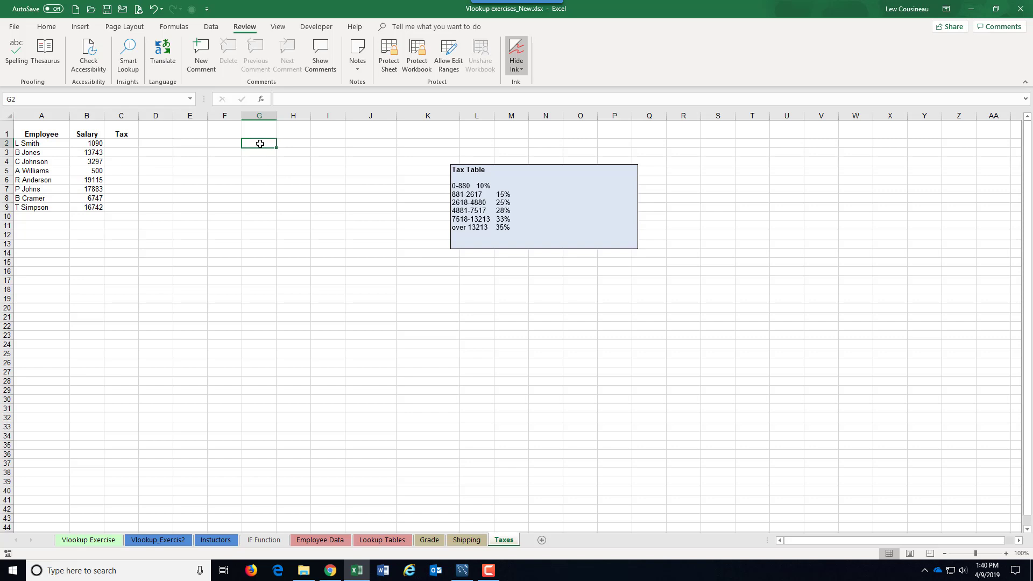
pyautogui.write('0')
pyautogui.press('Return')
pyautogui.write('881')
pyautogui.press('Return')
pyautogui.write('2')
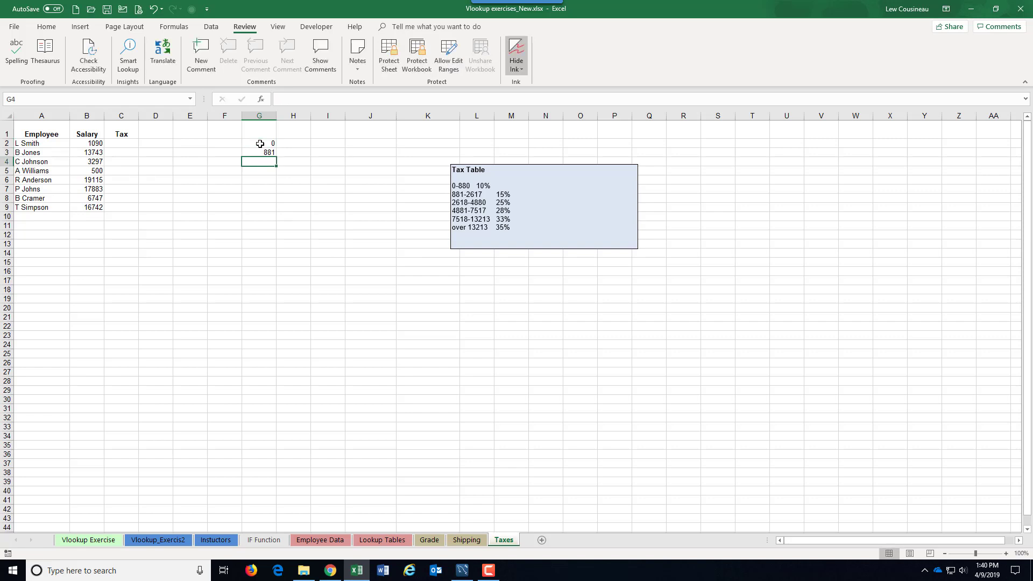
pyautogui.write('618')
pyautogui.press('Return')
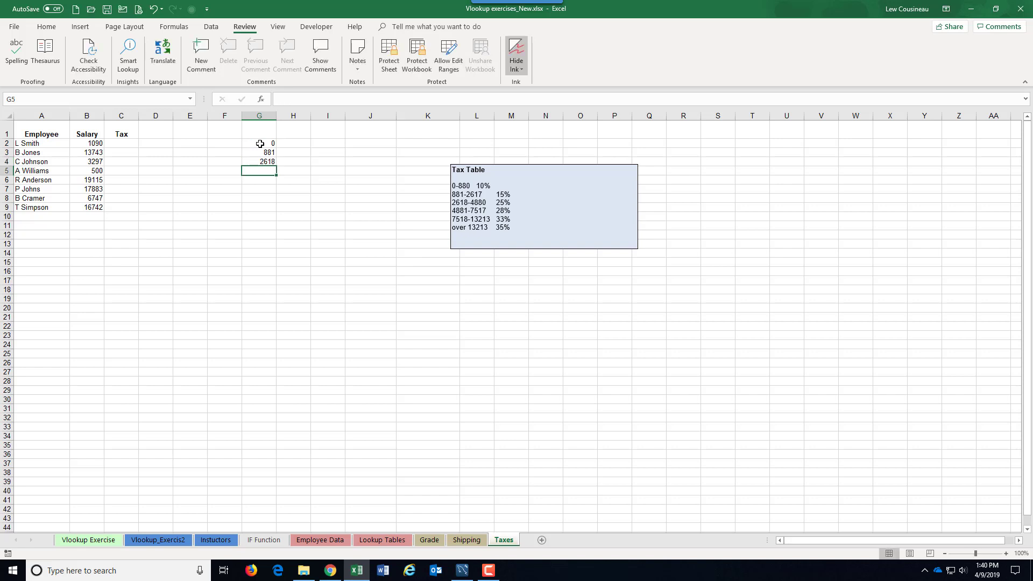
# Enter the remaining salary thresholds 4881, 7518 and 13213 in G5:G7
pyautogui.write('4881')
pyautogui.press('Return')
pyautogui.write('7518')
pyautogui.press('Return')
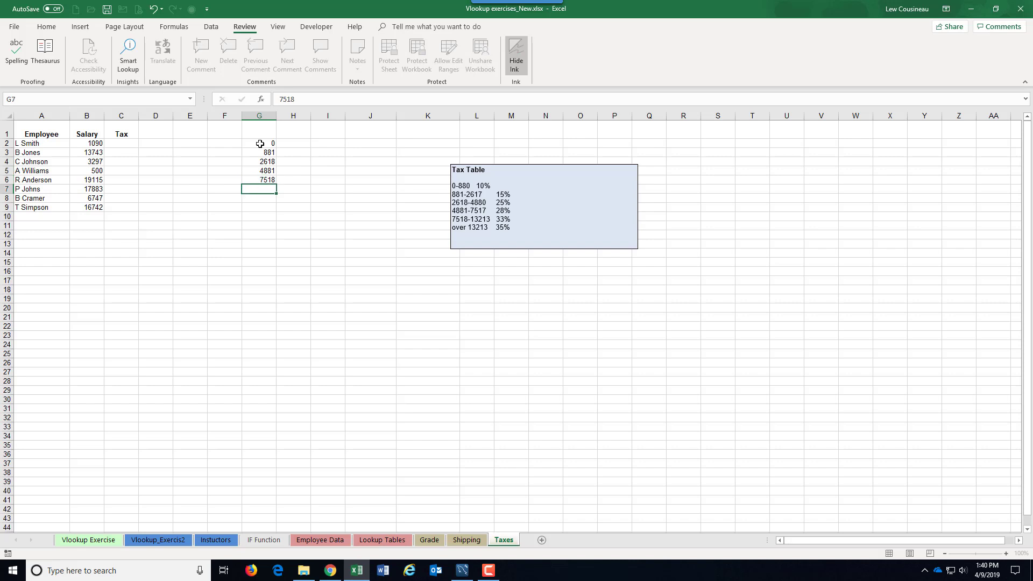
pyautogui.write('13213')
pyautogui.press('Return')
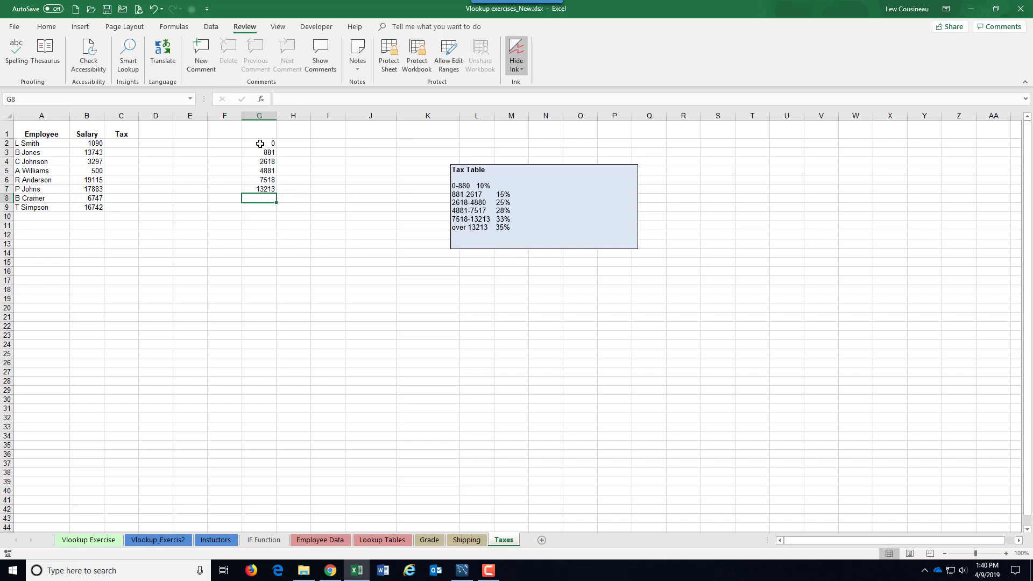
# Enter the tax rates 10%, 15% and 25% in H2:H4 beside the first three thresholds
pyautogui.click(290, 146)
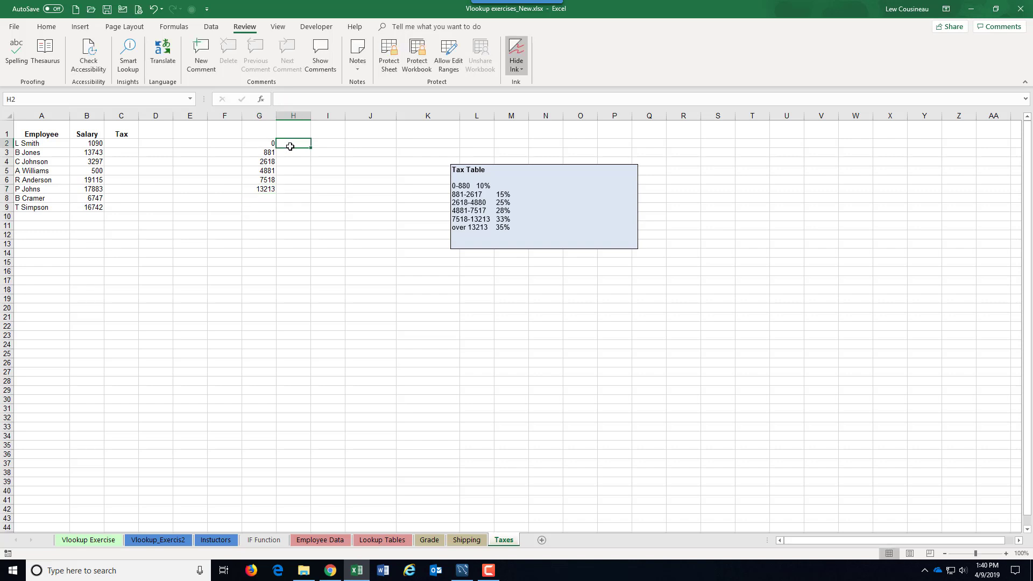
pyautogui.write('10')
pyautogui.press('Return')
pyautogui.write('15%')
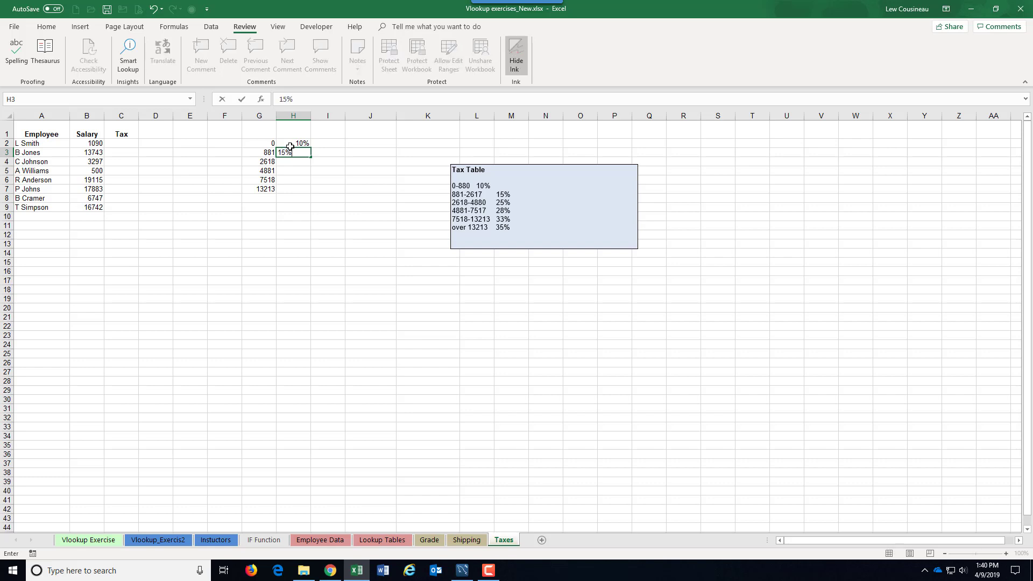
pyautogui.hotkey('ctrl', 'Return')
pyautogui.press('Return')
pyautogui.write('25%')
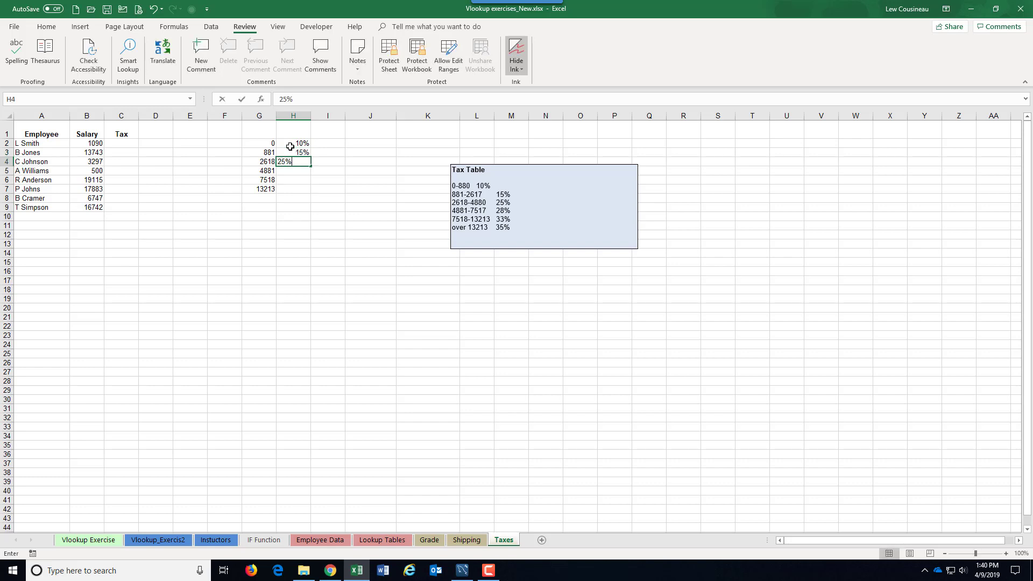
pyautogui.press('Return')
# Enter the tax rates 28%, 22% and 35% in H5:H7 beside the last three thresholds
pyautogui.write('28%')
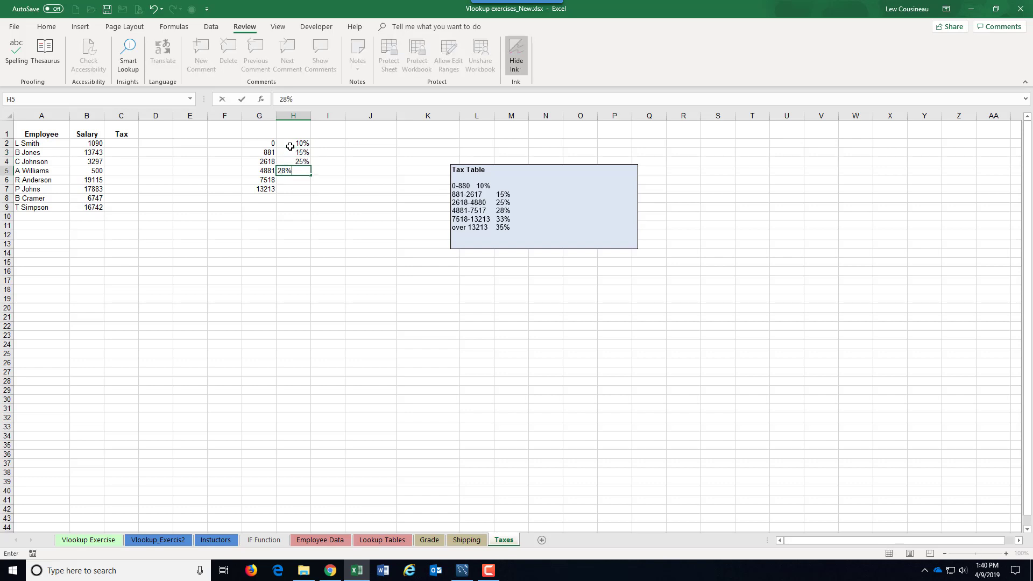
pyautogui.press('Return')
pyautogui.write('22%')
pyautogui.press('Return')
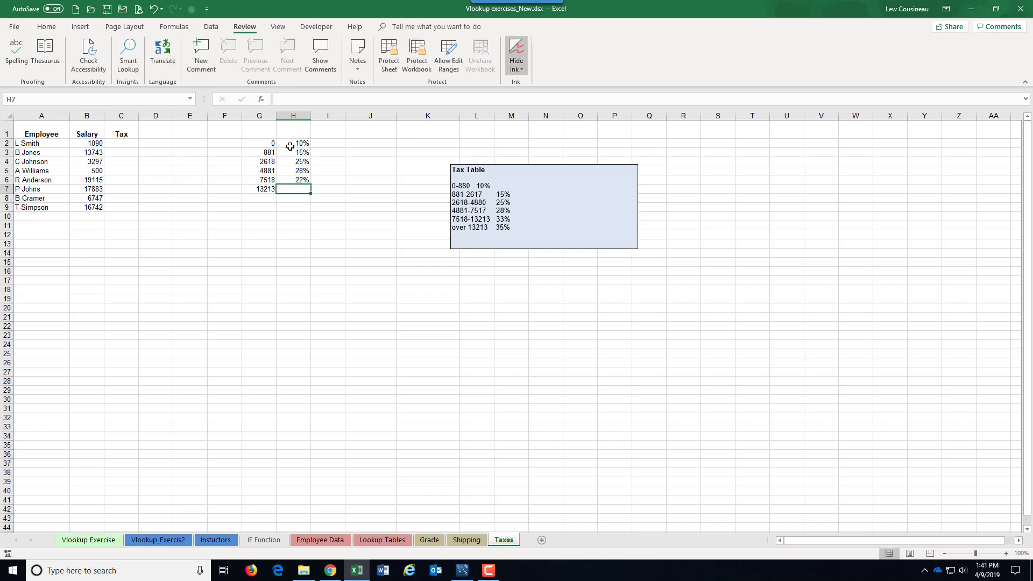
pyautogui.write('35%')
pyautogui.press('Return')
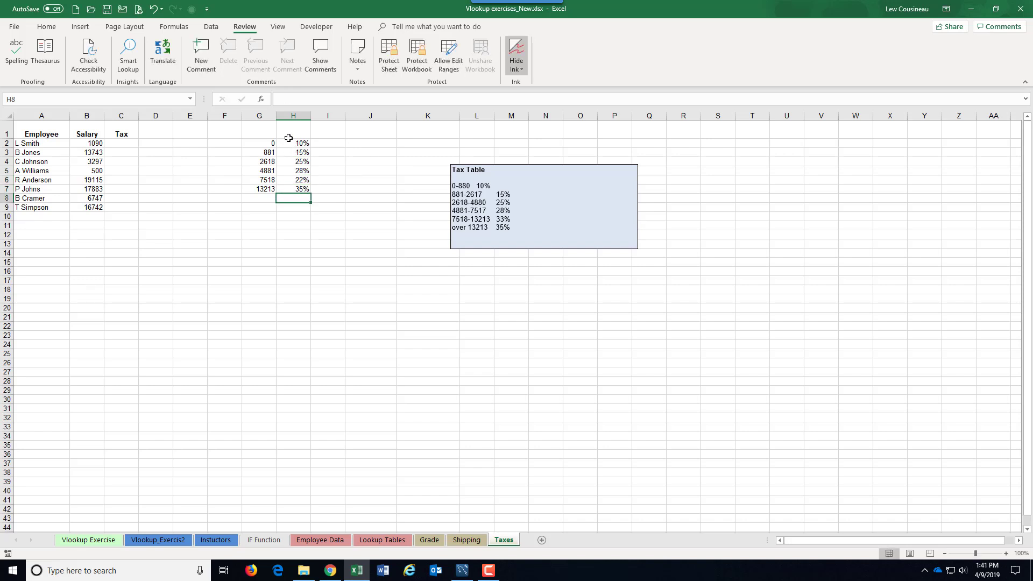
# Enter =VLOOKUP(B2,$G$2:$H$7,2,TRUE) in C2 to look up the first employee's tax rate by salary
pyautogui.click(122, 144)
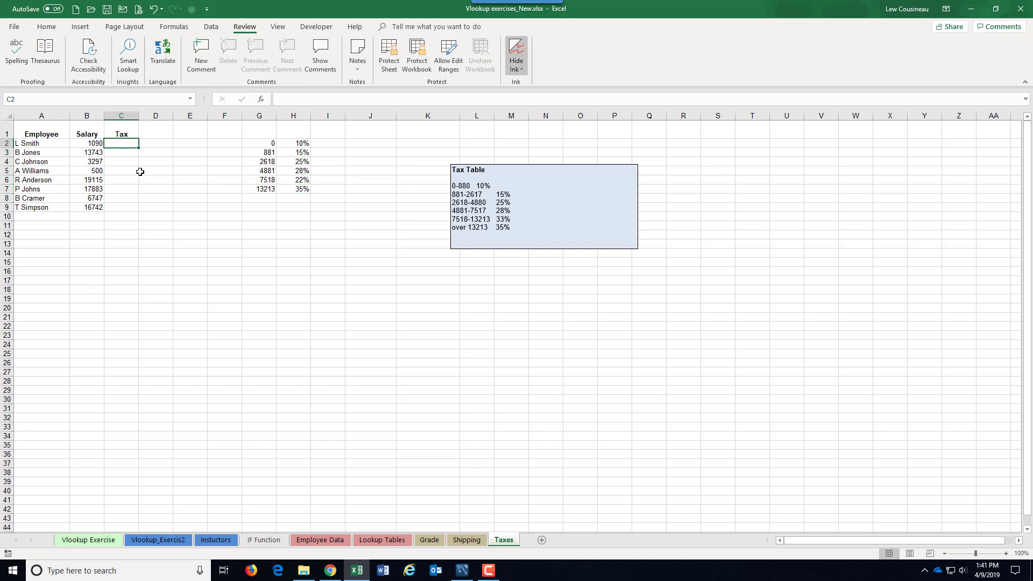
pyautogui.write('=vl')
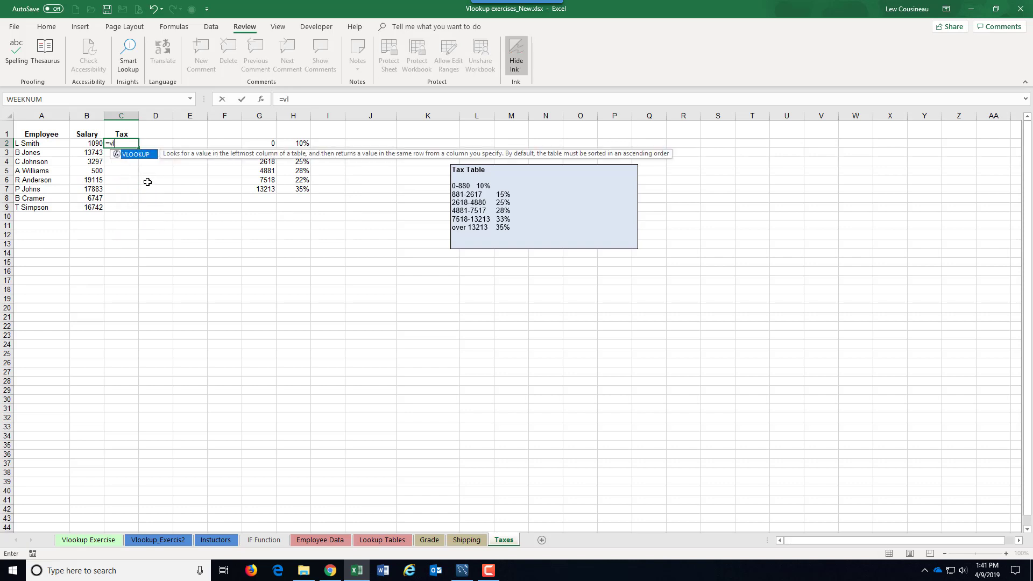
pyautogui.press('Tab')
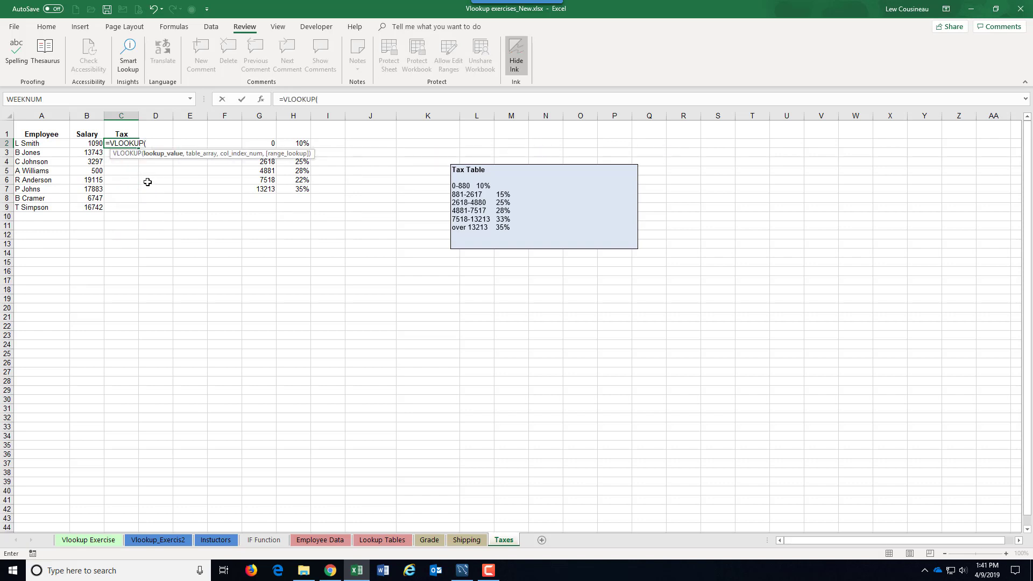
pyautogui.click(93, 142)
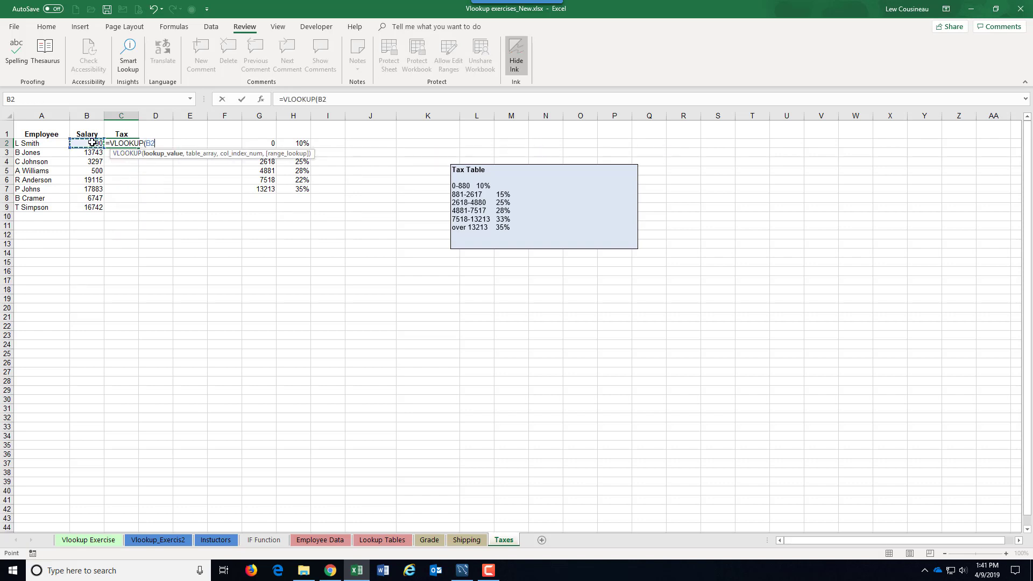
pyautogui.write(',')
pyautogui.moveTo(256, 142); pyautogui.dragTo(301, 189)
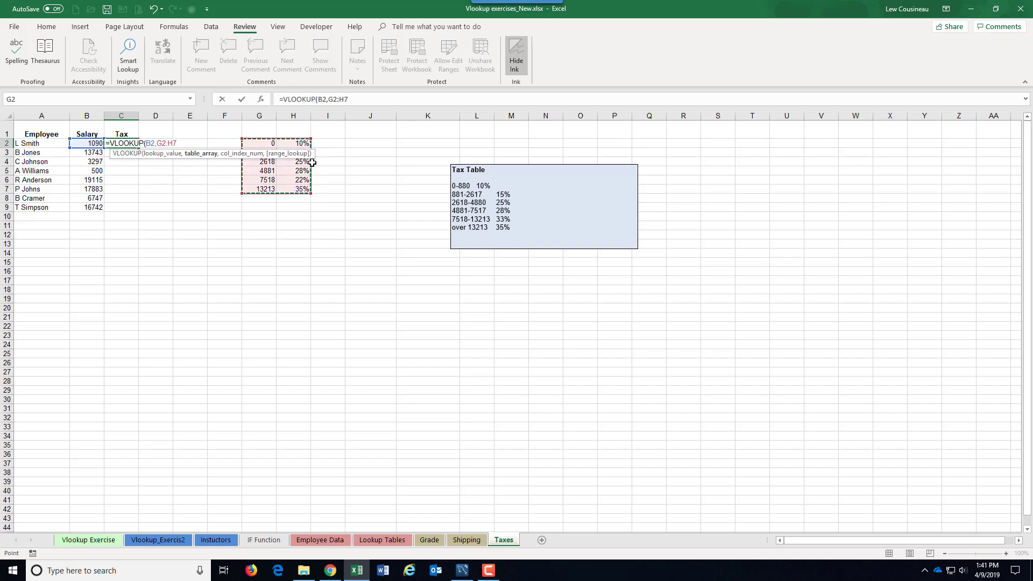
pyautogui.press('F4')
pyautogui.write(',')
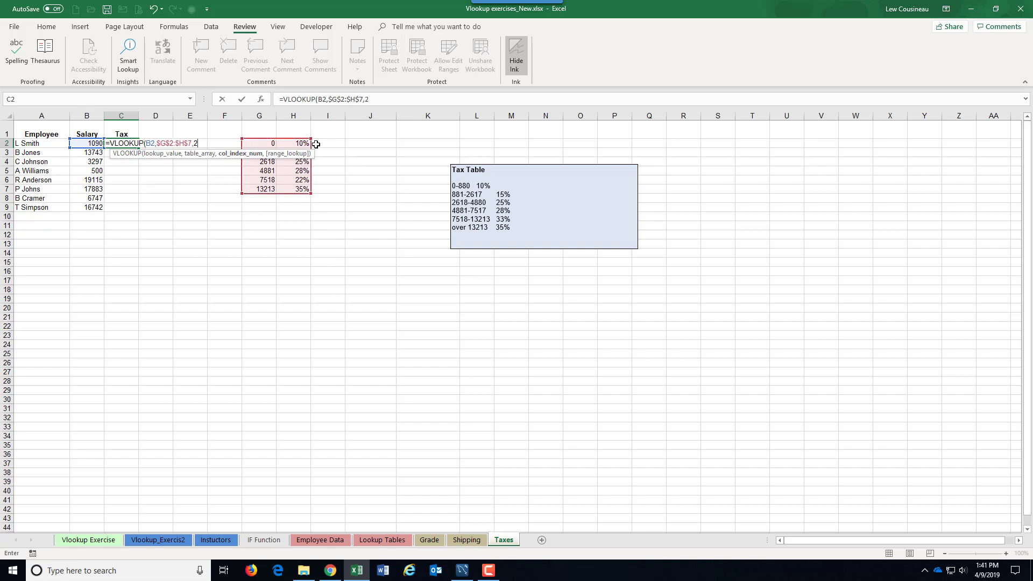
pyautogui.write('2,')
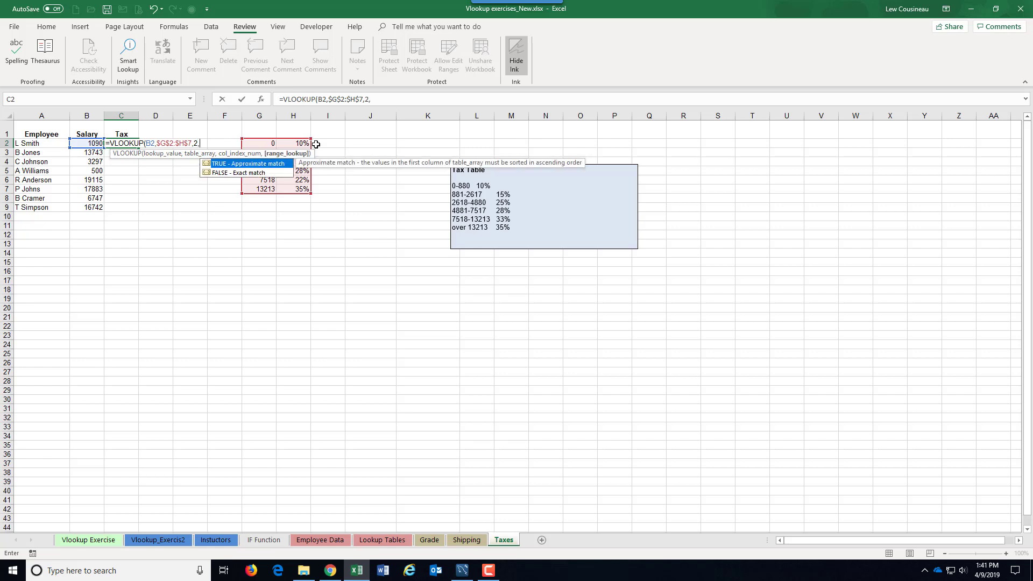
pyautogui.write('True)')
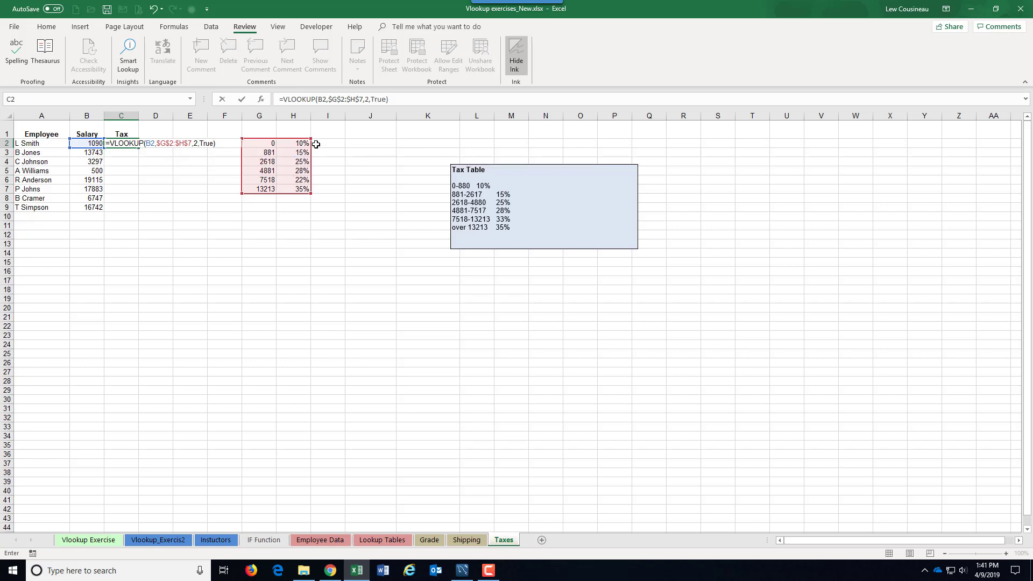
pyautogui.press('Return')
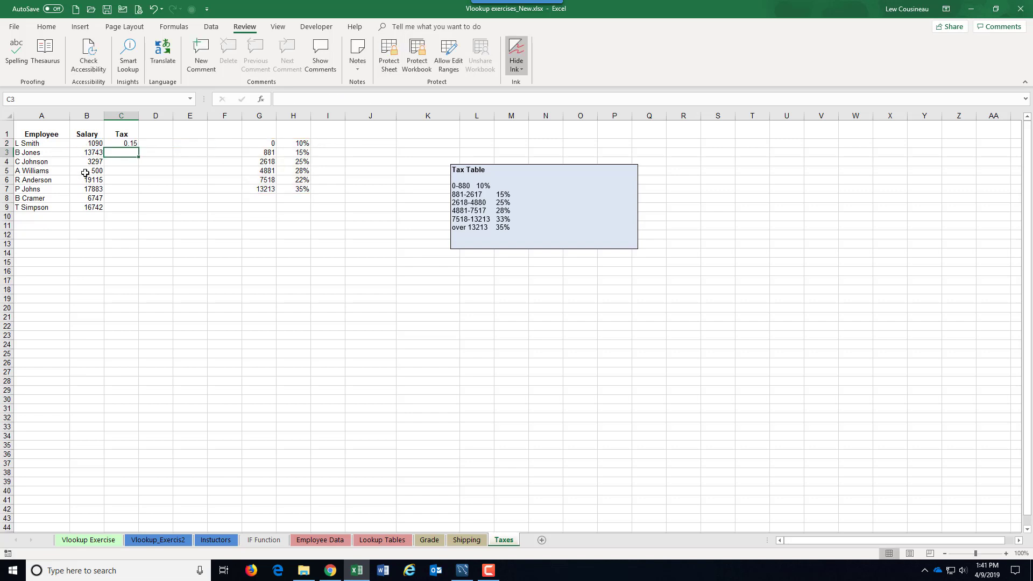
# Examine the thresholds in G2:G7, the C2 formula and the 881 bracket row against the salary in B2
pyautogui.moveTo(260, 142); pyautogui.dragTo(260, 188)
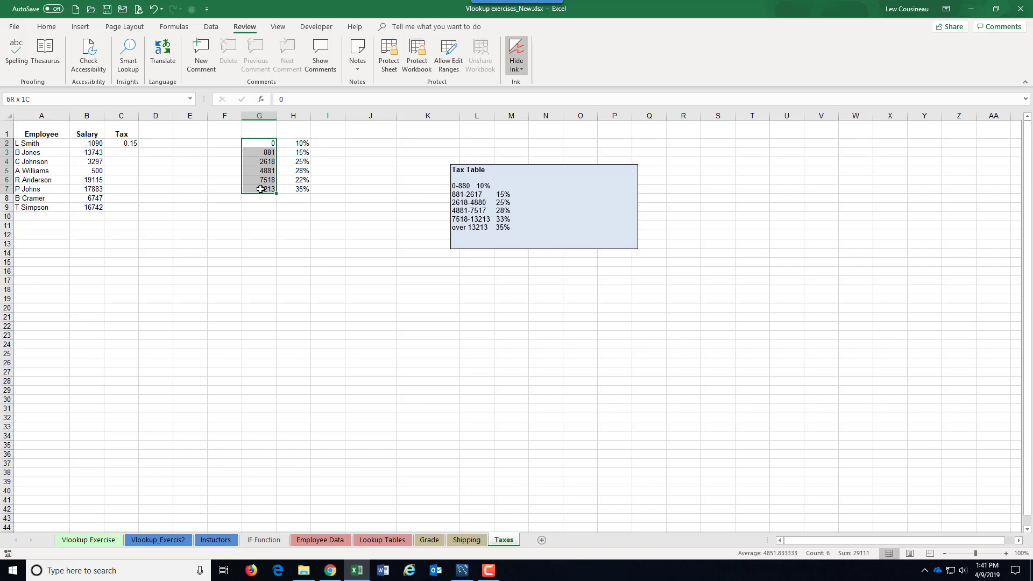
pyautogui.doubleClick(129, 144)
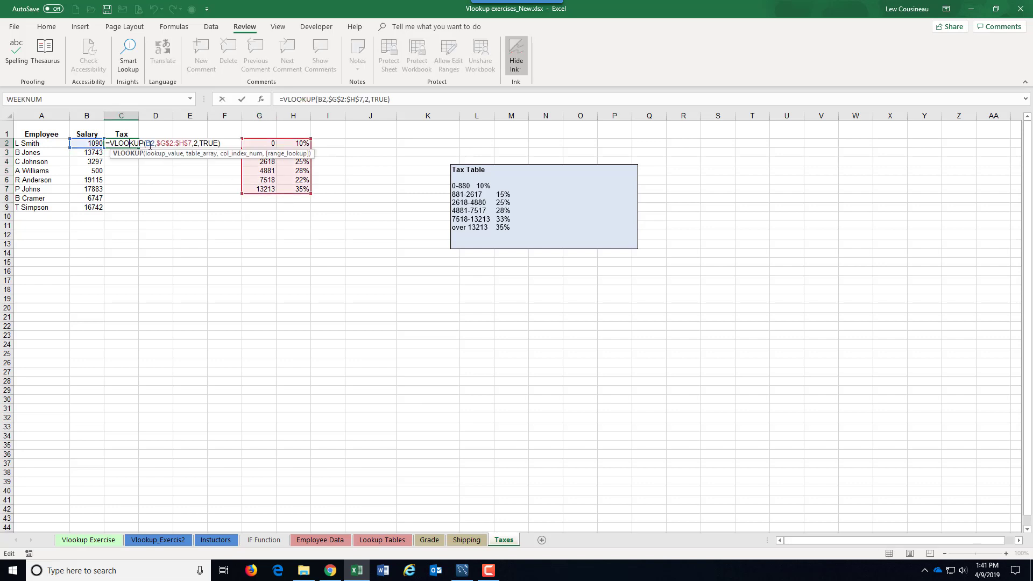
pyautogui.hotkey('ctrl', 'Return')
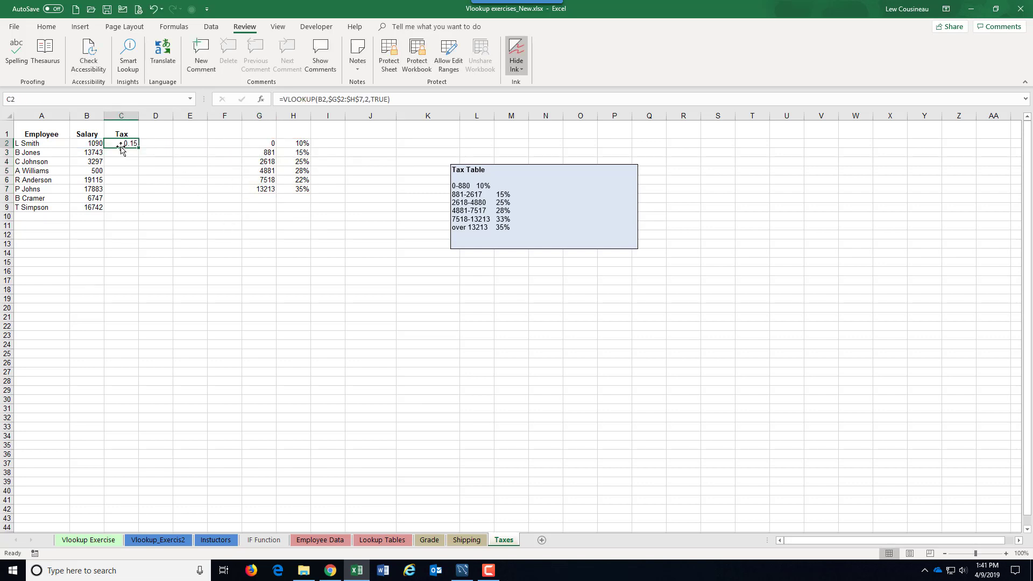
pyautogui.moveTo(270, 153); pyautogui.dragTo(307, 154)
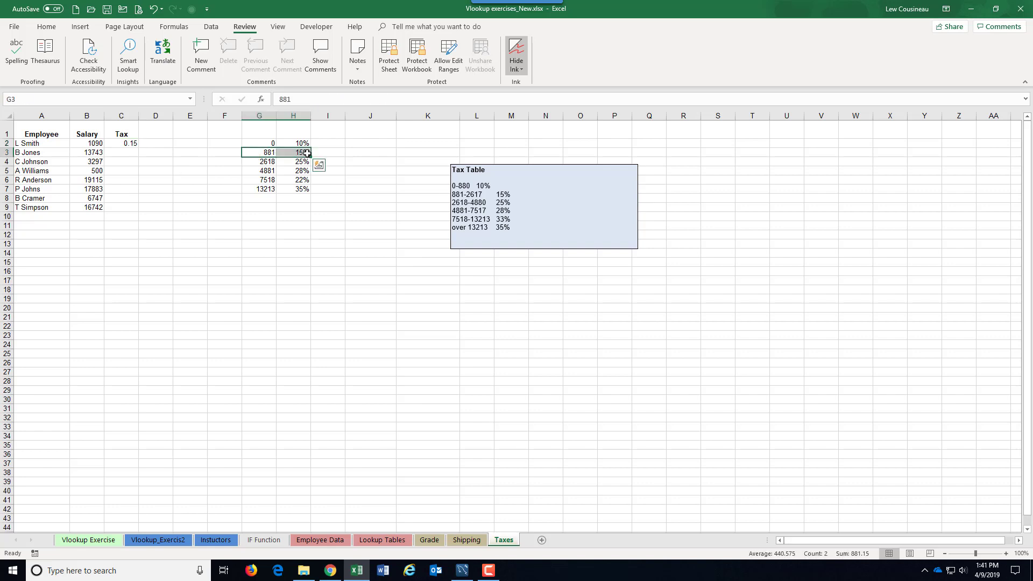
pyautogui.click(129, 143)
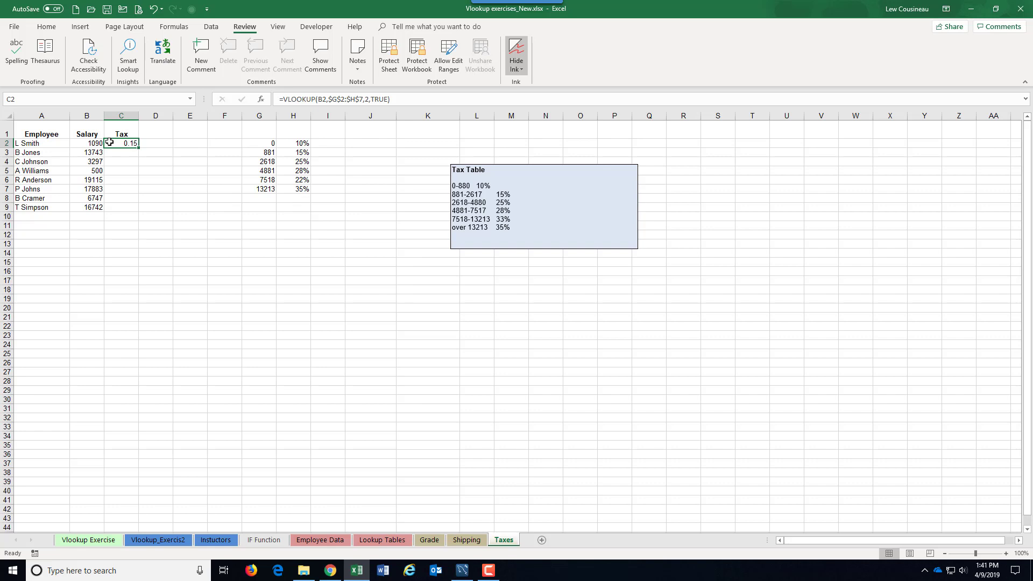
pyautogui.click(87, 144)
# Multiply the VLOOKUP result in C2 by the salary in B2 to calculate the tax amount
pyautogui.click(131, 141)
pyautogui.doubleClick(130, 141)
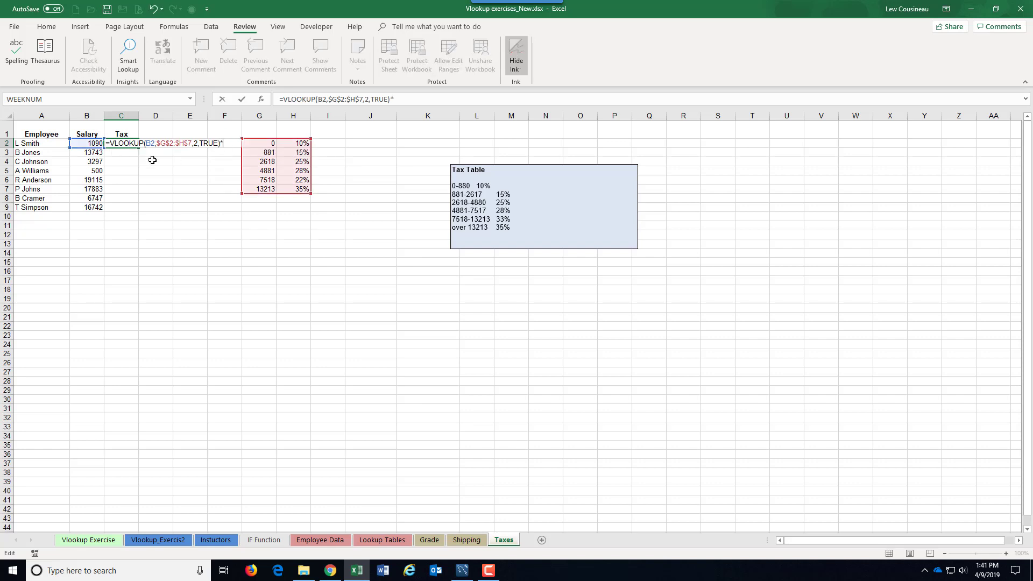
pyautogui.write('*')
pyautogui.click(90, 146)
pyautogui.press('Return')
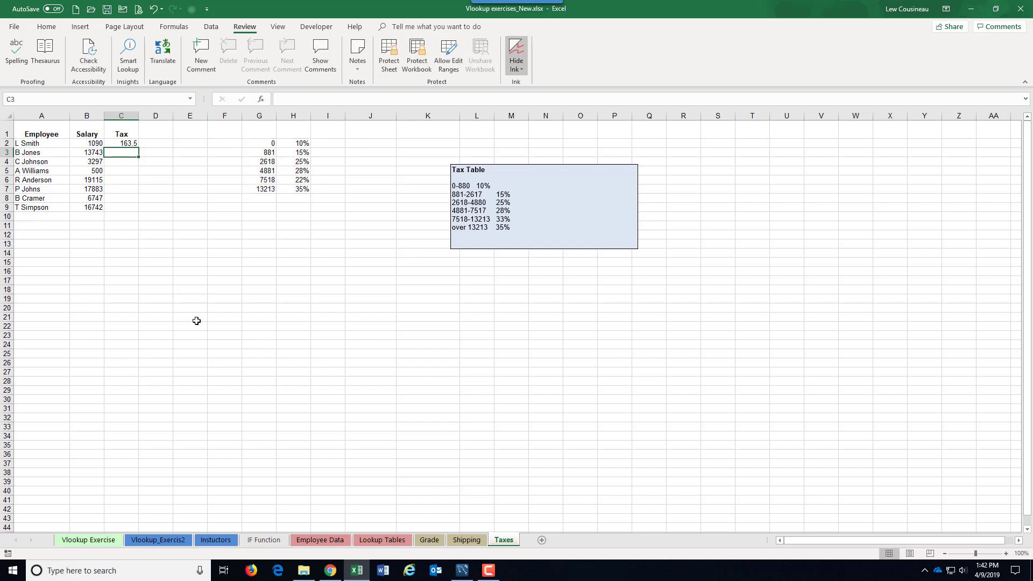
# Fill the tax formula from C2 down to C9 and inspect the references in the C3 copy
pyautogui.click(129, 146)
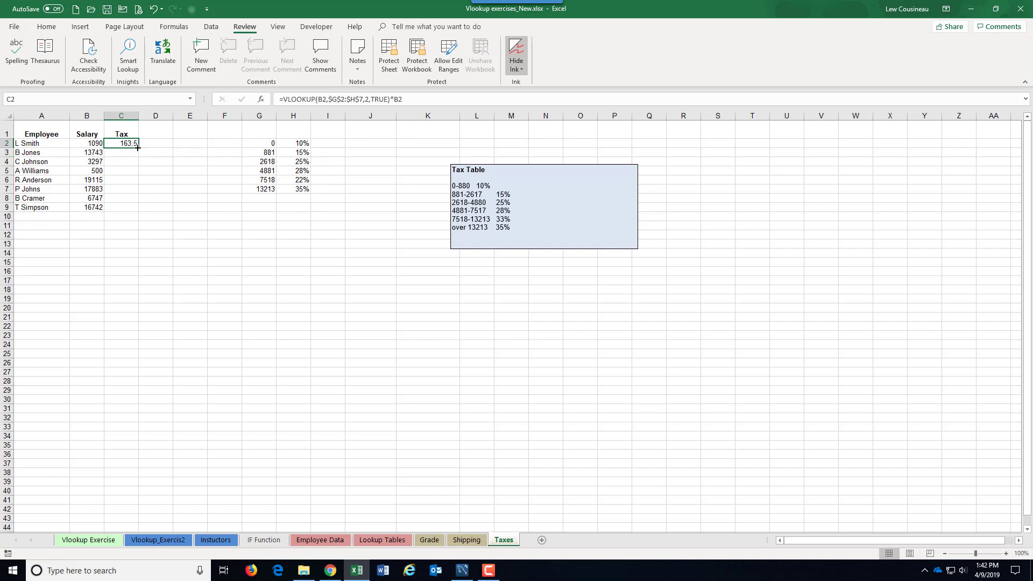
pyautogui.doubleClick(138, 147)
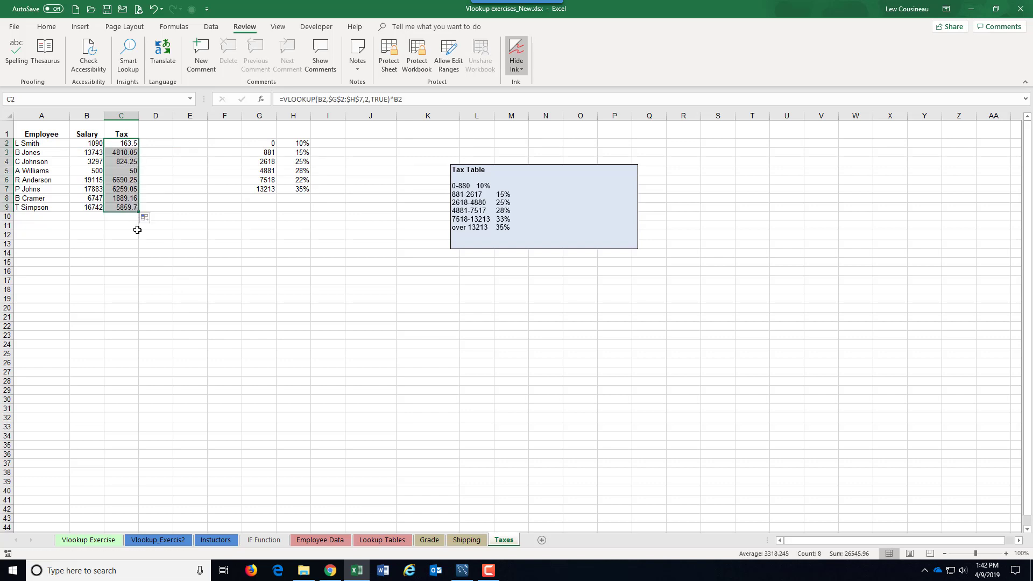
pyautogui.doubleClick(118, 153)
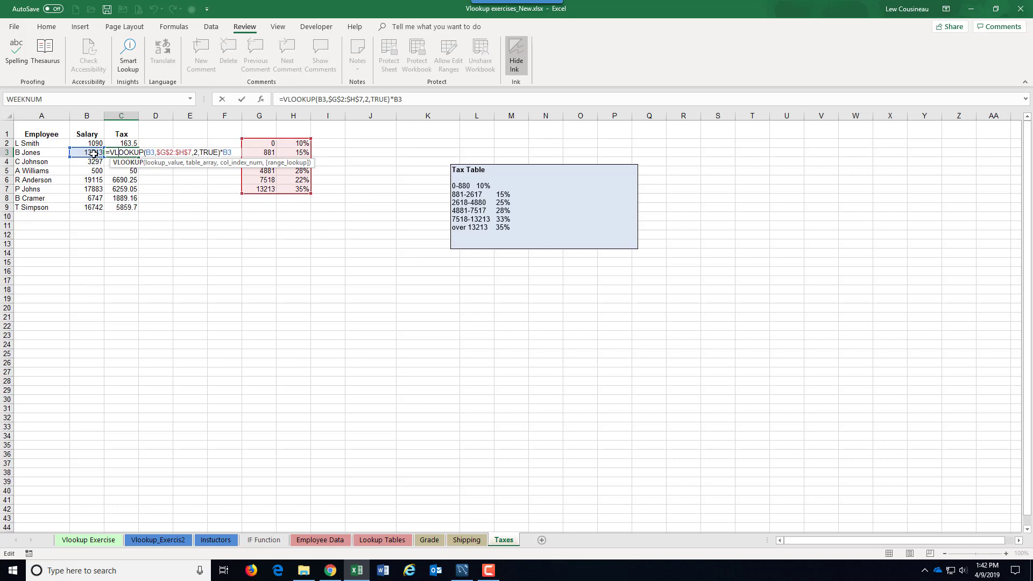
pyautogui.hotkey('ctrl', 'Return')
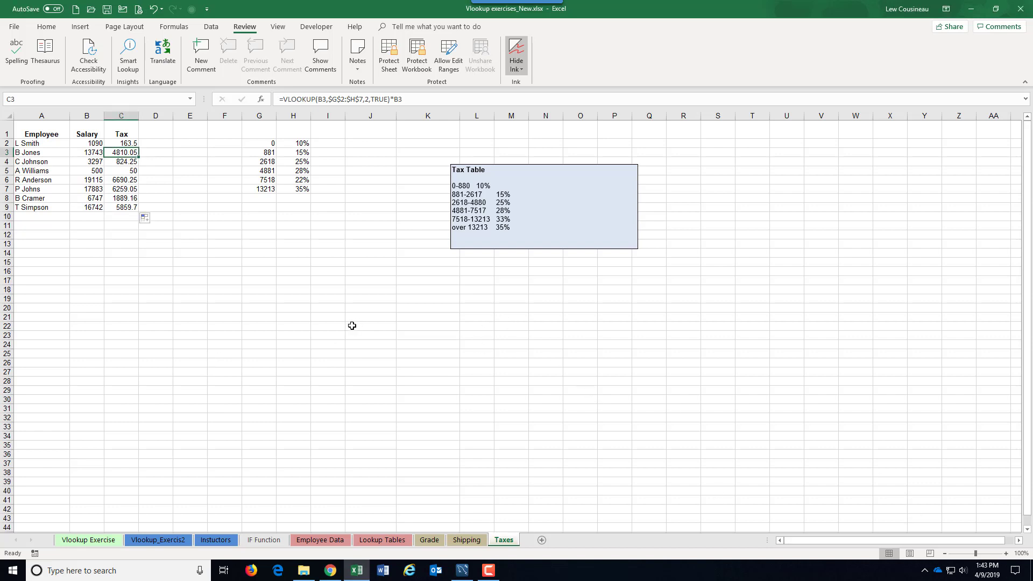
# On the Employee Data sheet, start a VLOOKUP in O2 for L2 in the Plan and FT columns of the health plan table, returning column 2
pyautogui.click(322, 541)
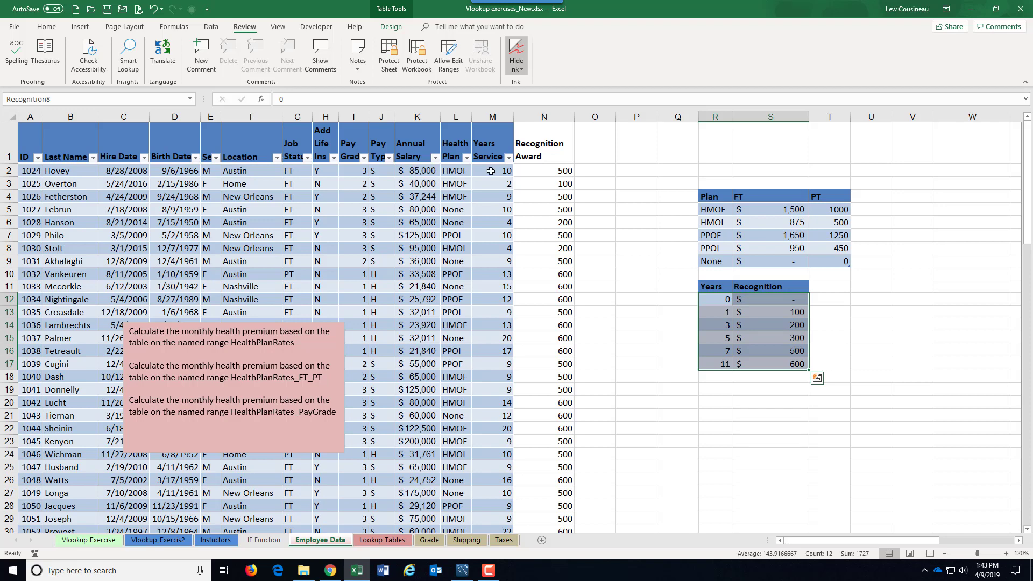
pyautogui.click(590, 156)
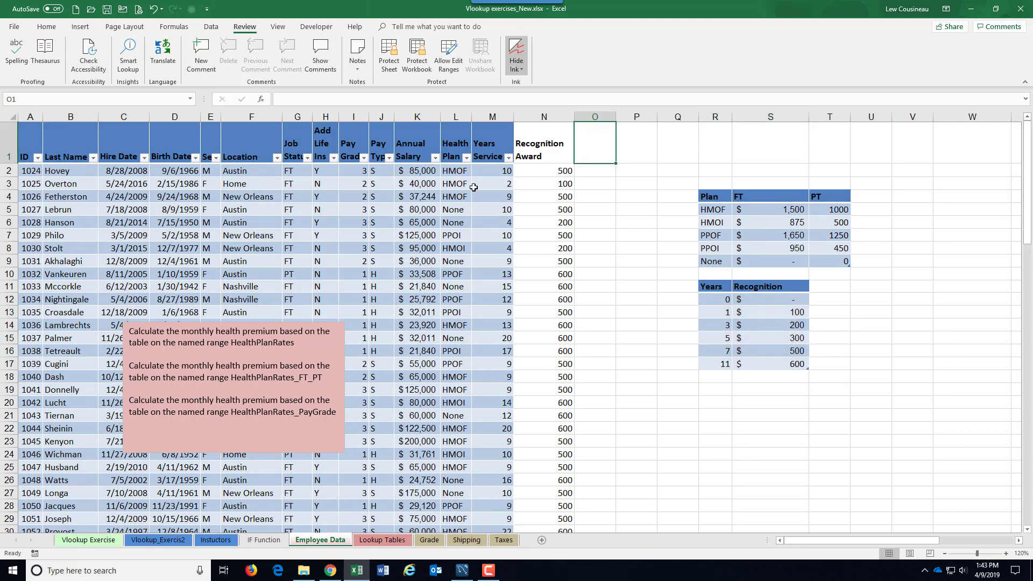
pyautogui.click(598, 170)
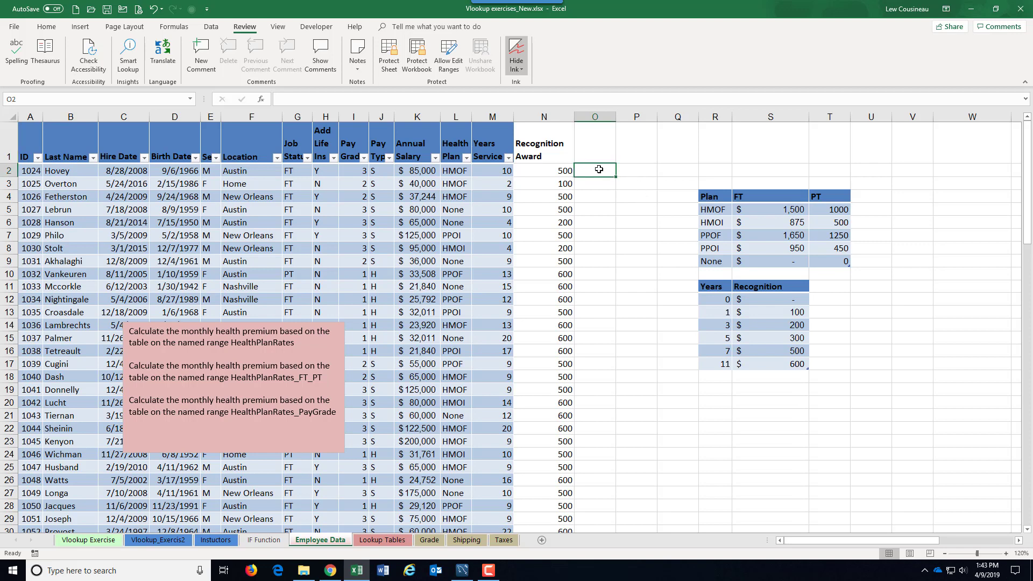
pyautogui.write('=VLOOKUP(')
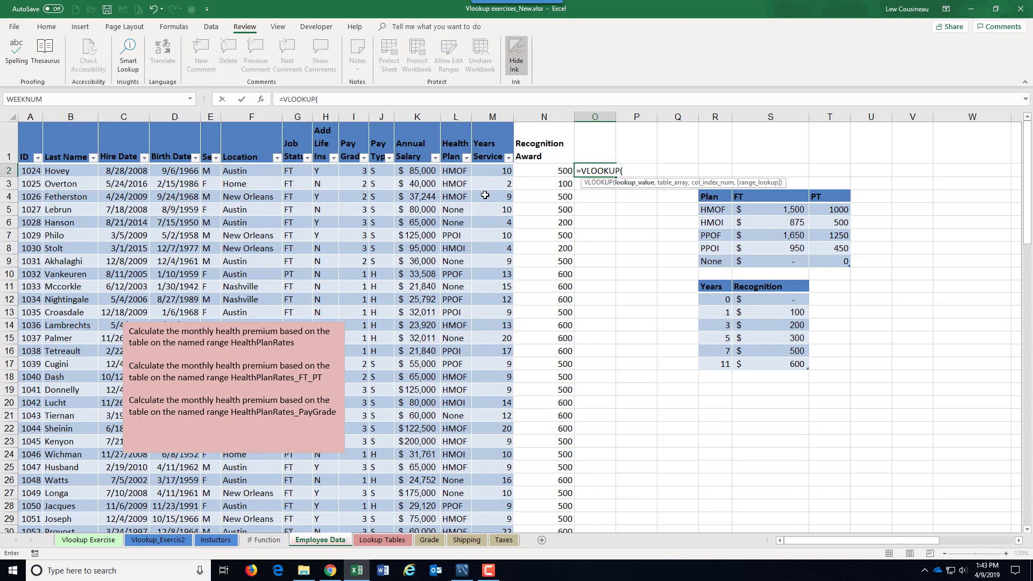
pyautogui.click(451, 171)
pyautogui.write(',')
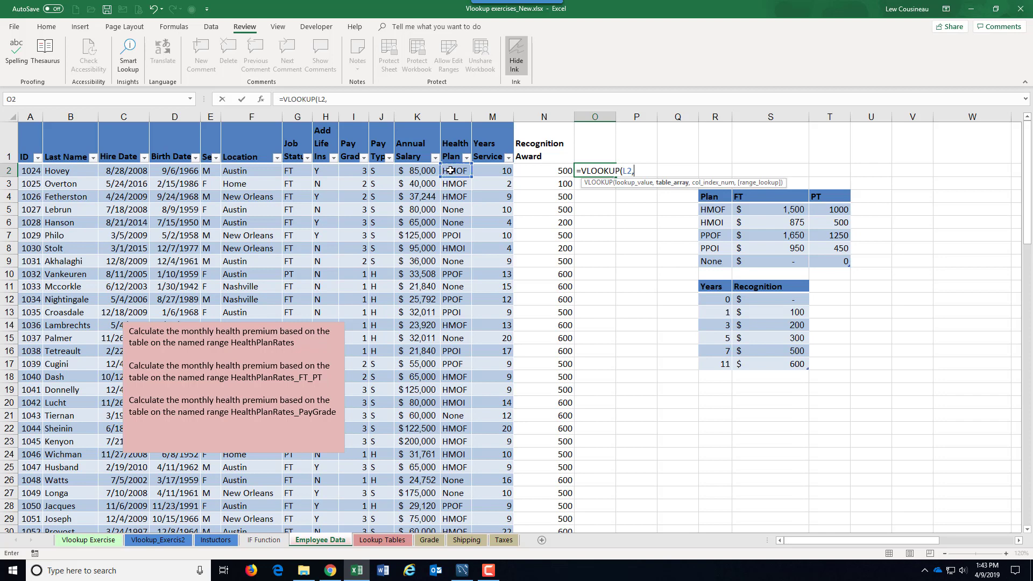
pyautogui.moveTo(708, 208)
pyautogui.mouseDown()
pyautogui.moveTo(793, 274)
pyautogui.moveTo(804, 261)
pyautogui.mouseUp()
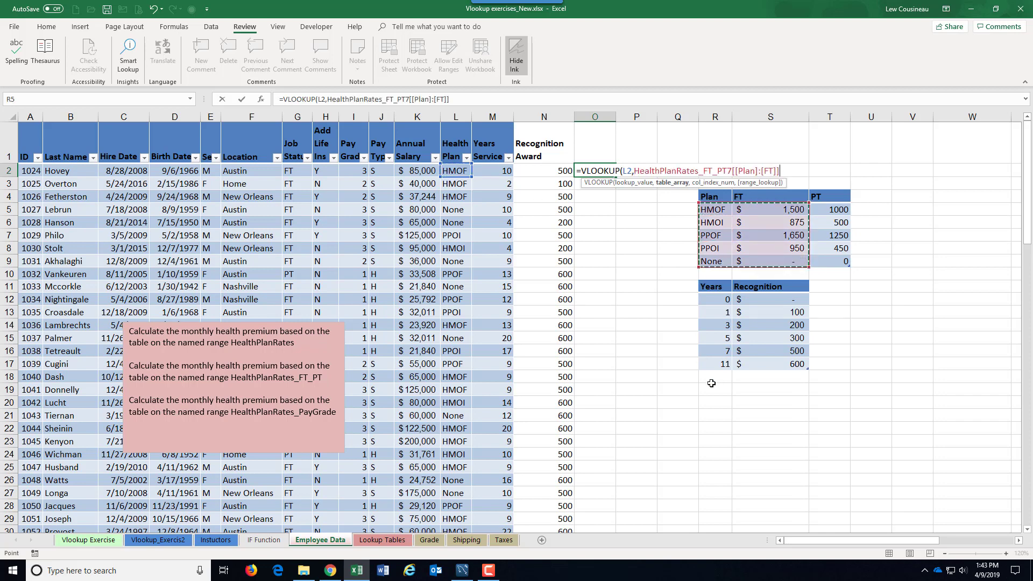
pyautogui.write(',')
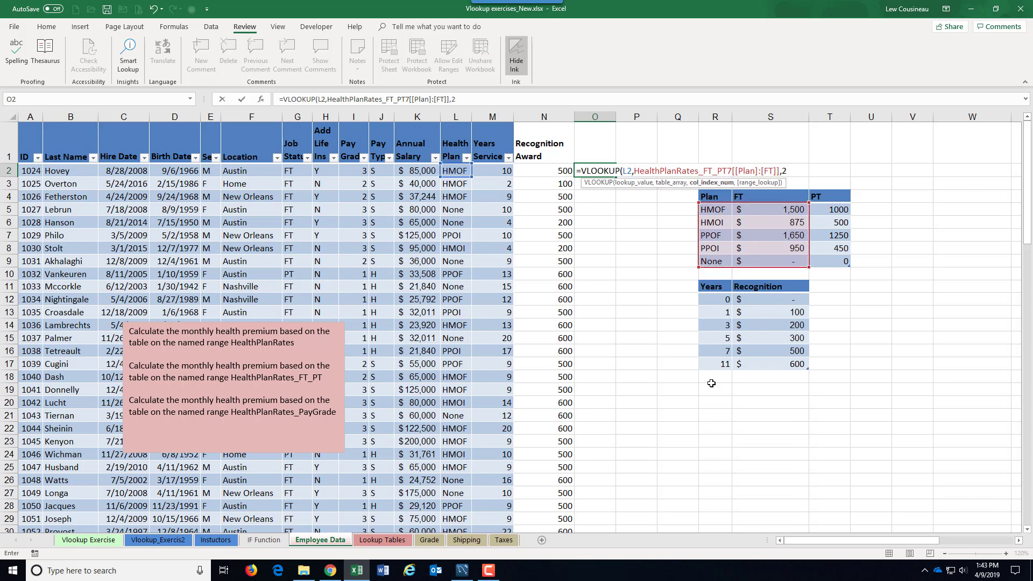
pyautogui.write('2,')
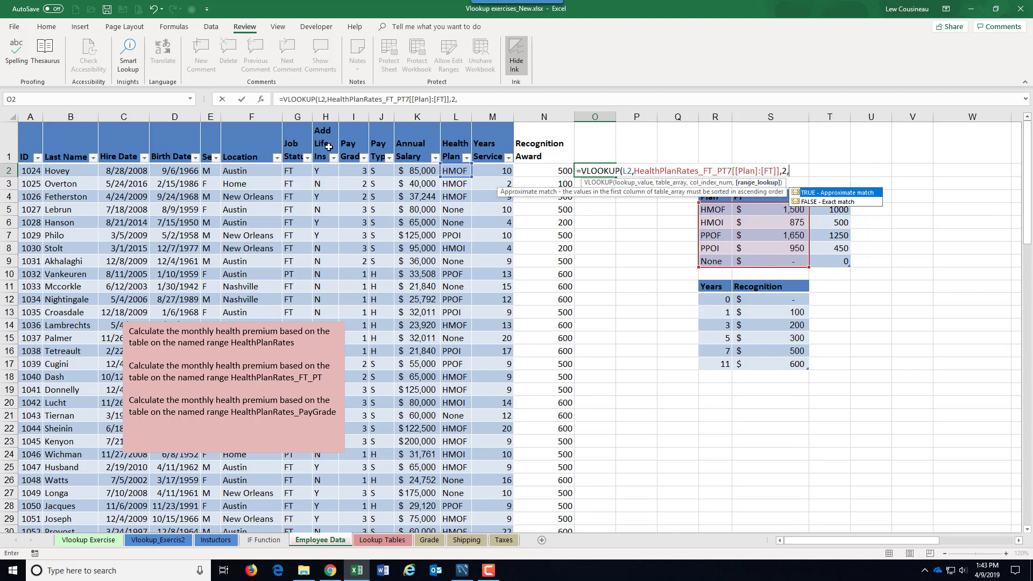
# Complete the O2 lookup through its function arguments, trying False for Range_lookup before clearing that argument and accepting the formula
pyautogui.click(260, 100)
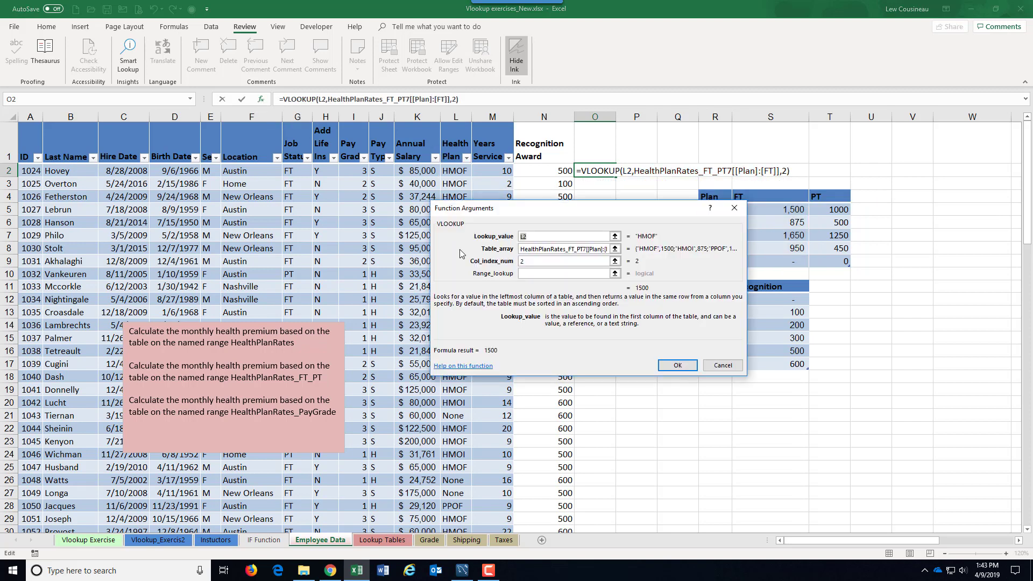
pyautogui.click(540, 272)
pyautogui.moveTo(541, 214); pyautogui.dragTo(660, 201)
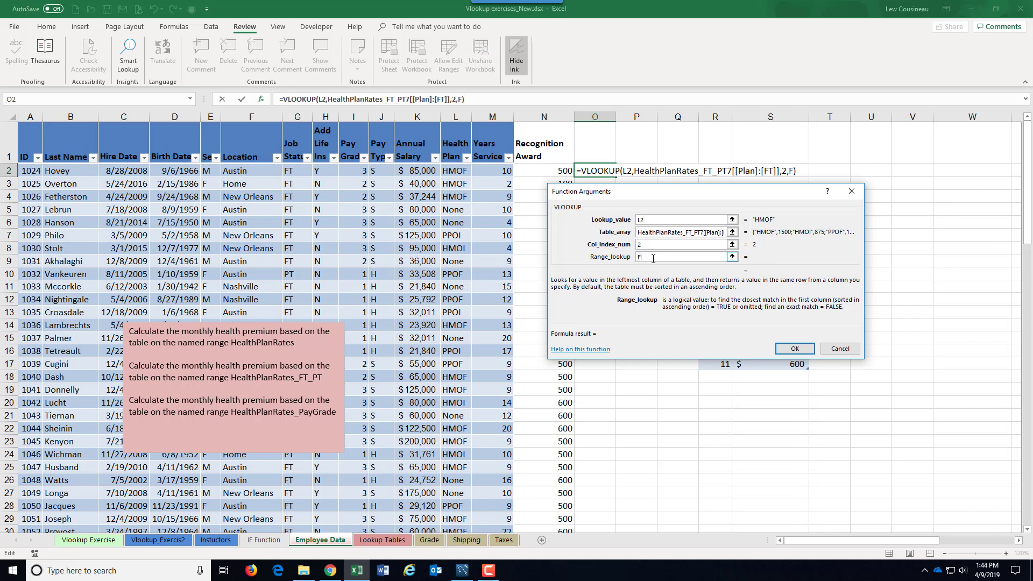
pyautogui.write('False')
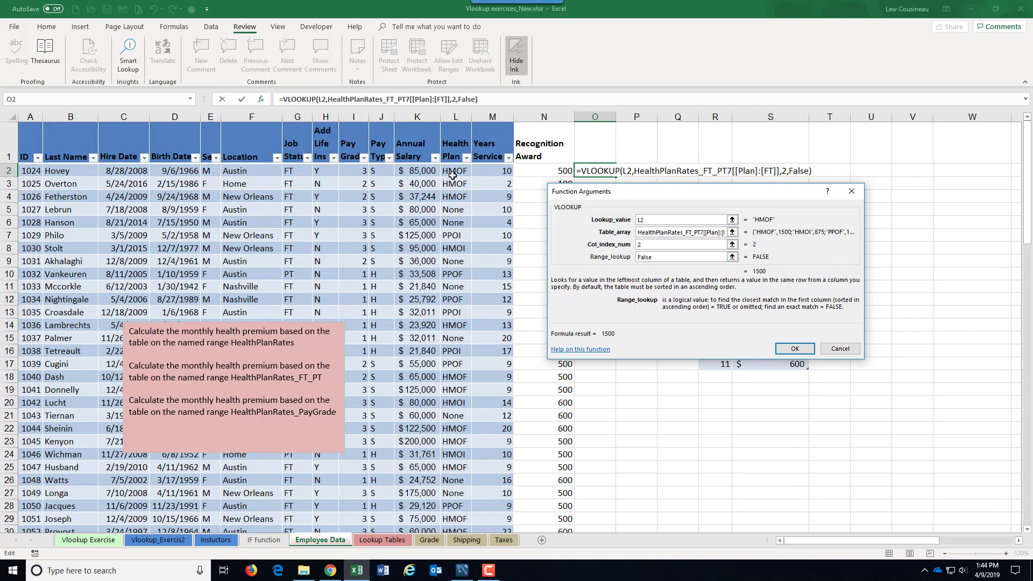
pyautogui.press('BackSpace')
pyautogui.press('BackSpace')
pyautogui.press('BackSpace')
pyautogui.press('BackSpace')
pyautogui.press('BackSpace')
pyautogui.click(794, 349)
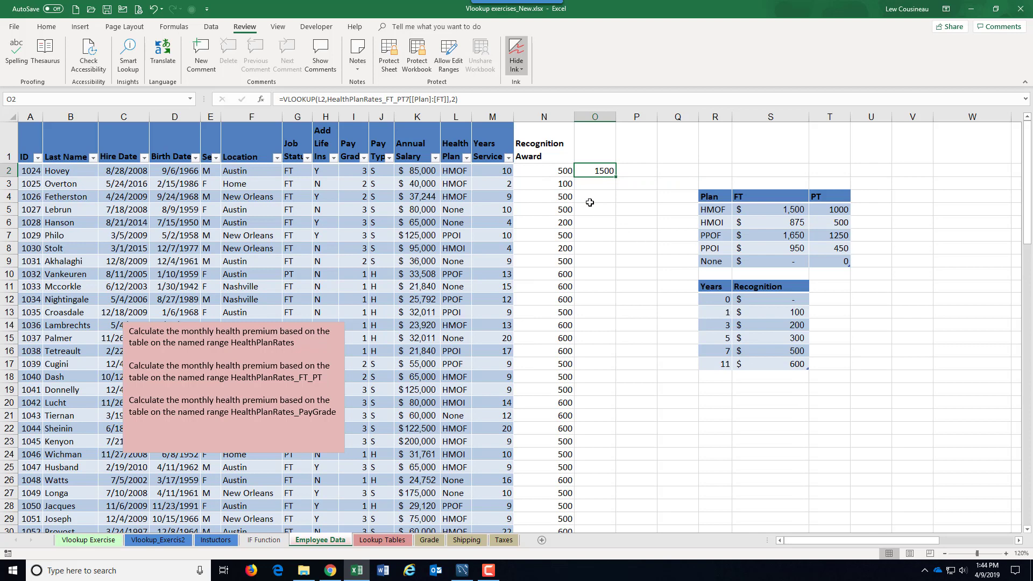
# Fill the O2 health plan lookup down to O17 and select the results in O5:O6 to check them against their plans
pyautogui.click(455, 173)
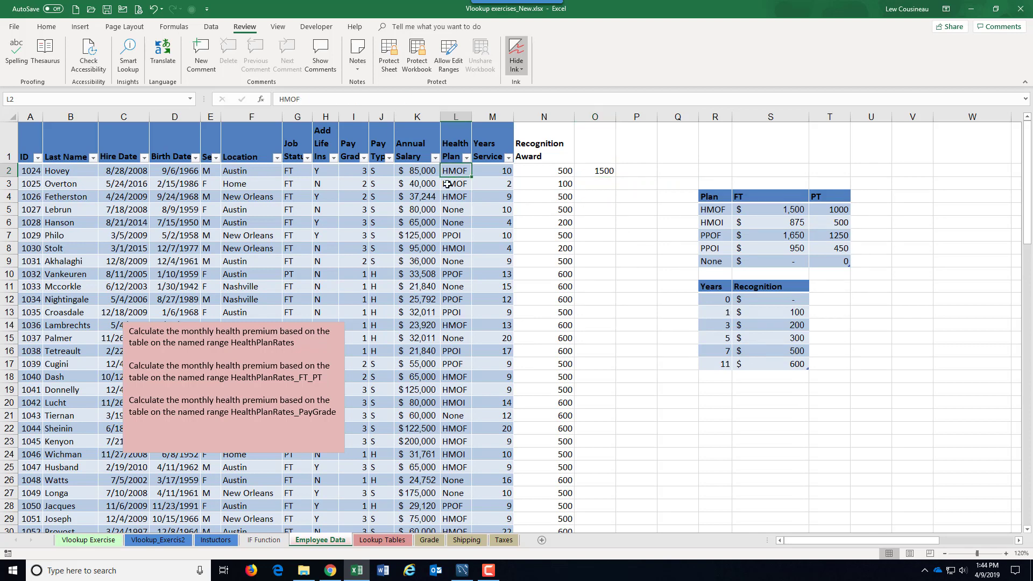
pyautogui.click(597, 166)
pyautogui.moveTo(615, 177); pyautogui.dragTo(634, 374)
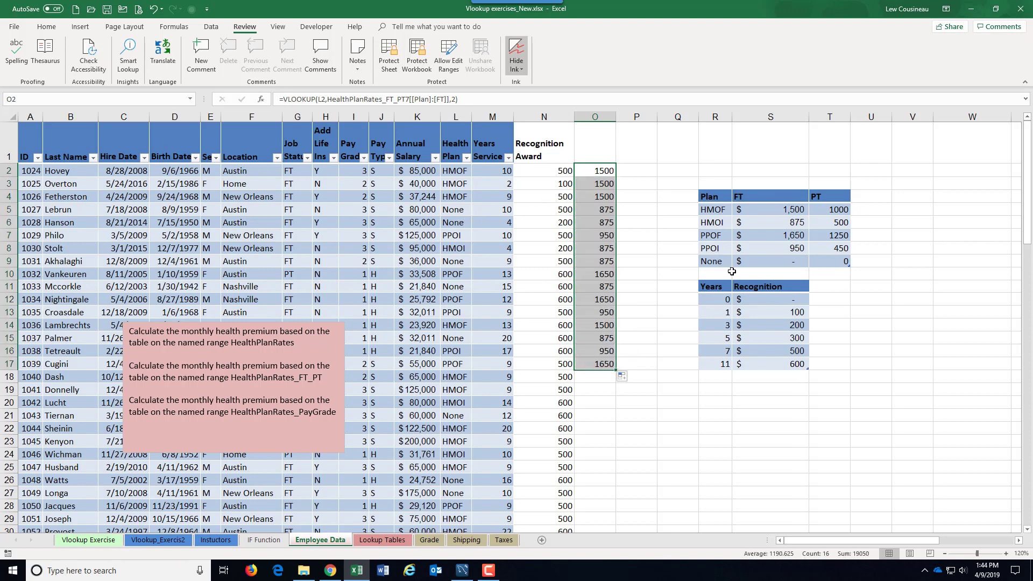
pyautogui.moveTo(603, 210)
pyautogui.mouseDown()
pyautogui.moveTo(599, 248)
pyautogui.moveTo(596, 221)
pyautogui.mouseUp()
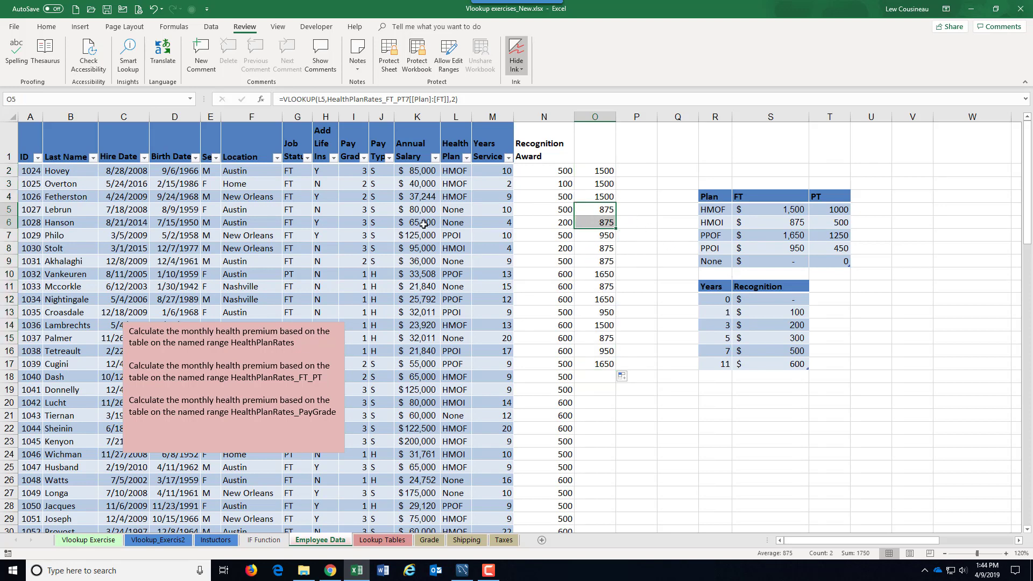
# Compare the None plan's FT rate in S9 with O5, and try adding FALSE as range_lookup in the O2 VLOOKUP before removing it
pyautogui.click(768, 265)
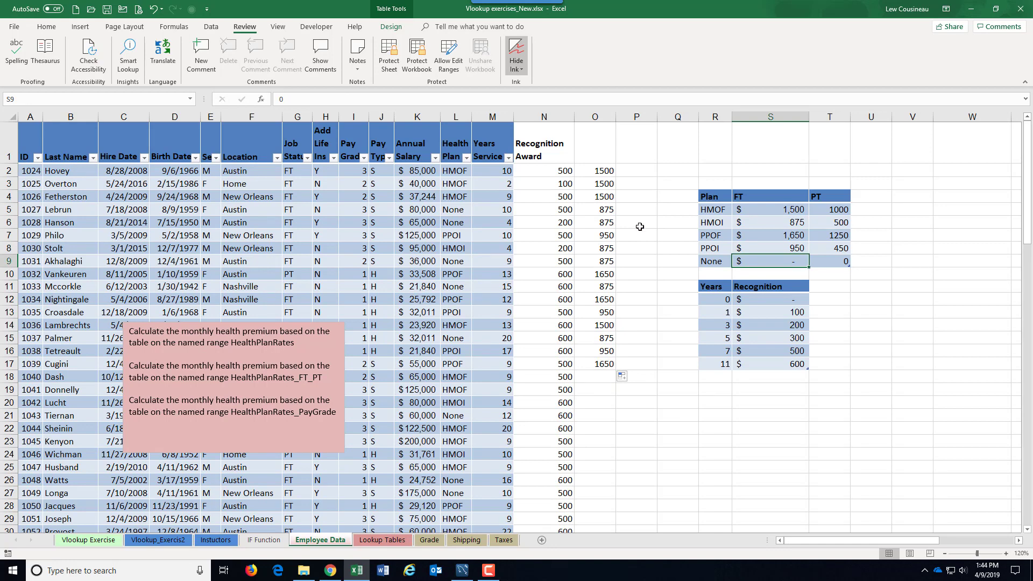
pyautogui.click(610, 211)
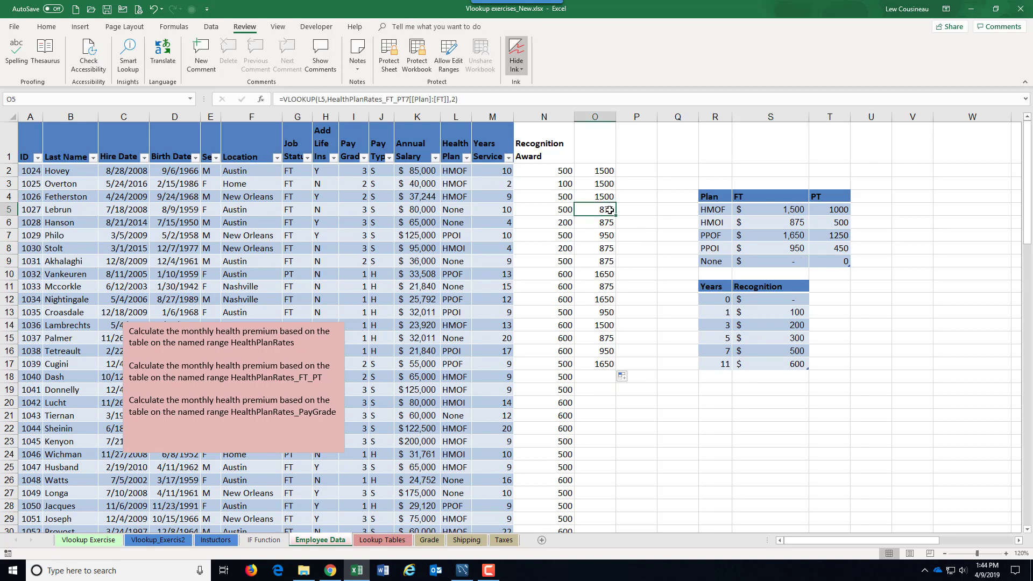
pyautogui.doubleClick(590, 169)
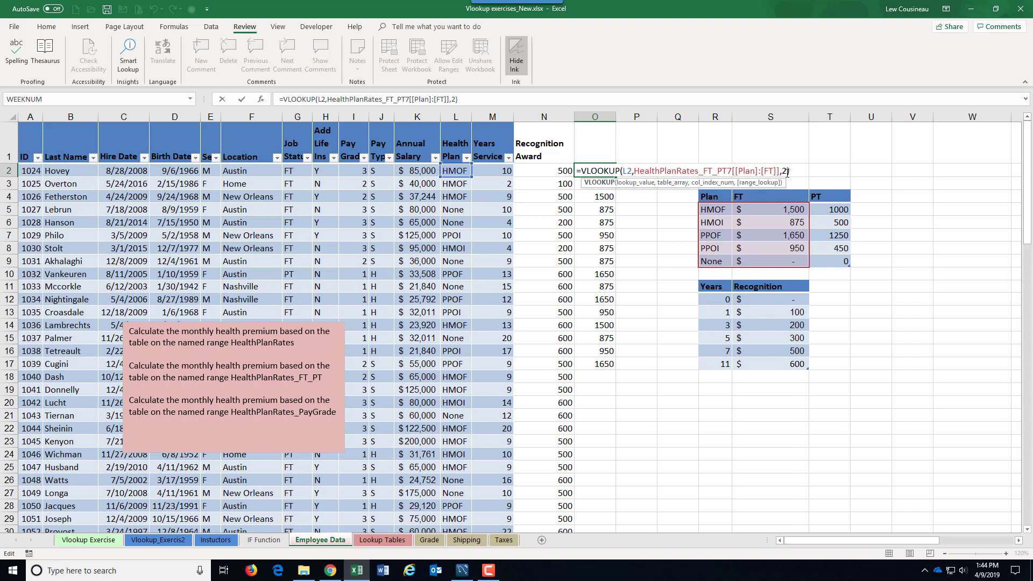
pyautogui.click(787, 172)
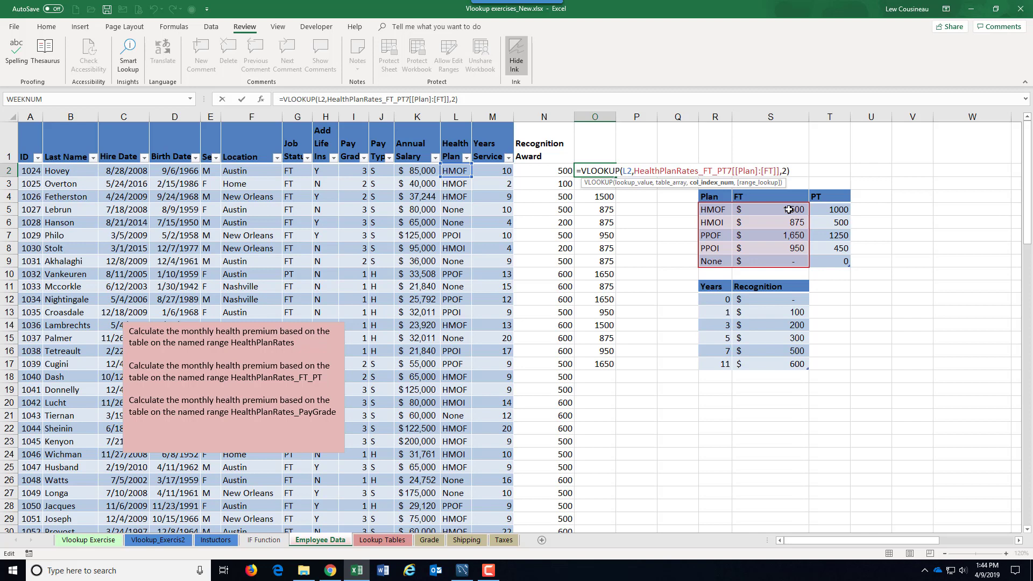
pyautogui.write(',FG')
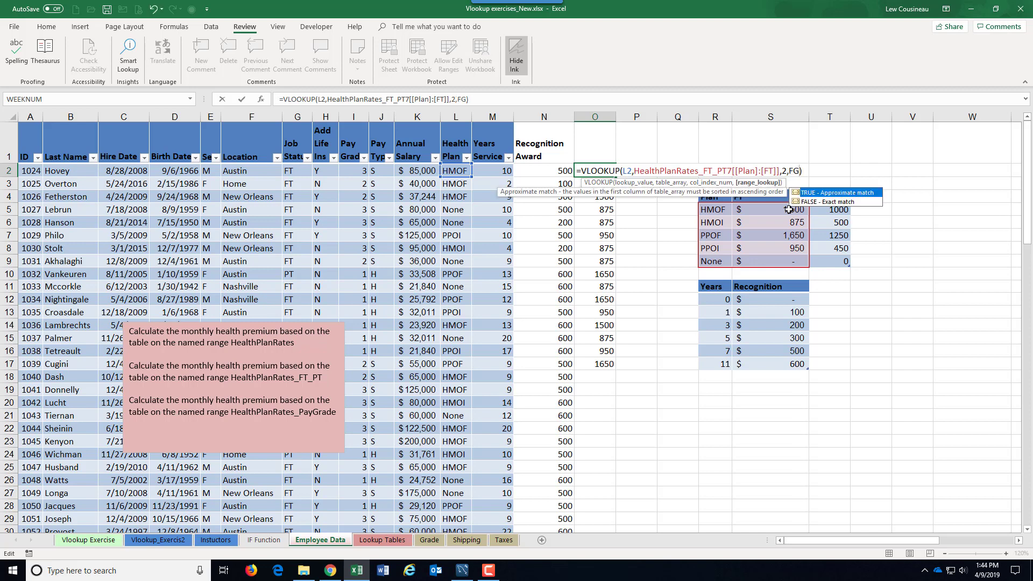
pyautogui.write('FALSE')
pyautogui.press('BackSpace')
pyautogui.press('BackSpace')
pyautogui.press('BackSpace')
pyautogui.press('BackSpace')
pyautogui.press('BackSpace')
pyautogui.press('BackSpace')
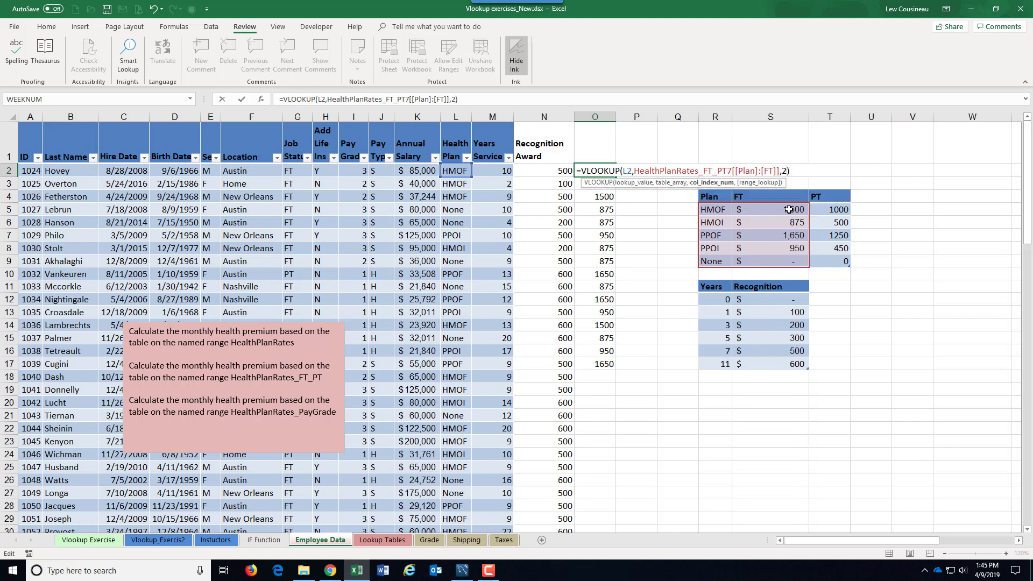
pyautogui.press('Return')
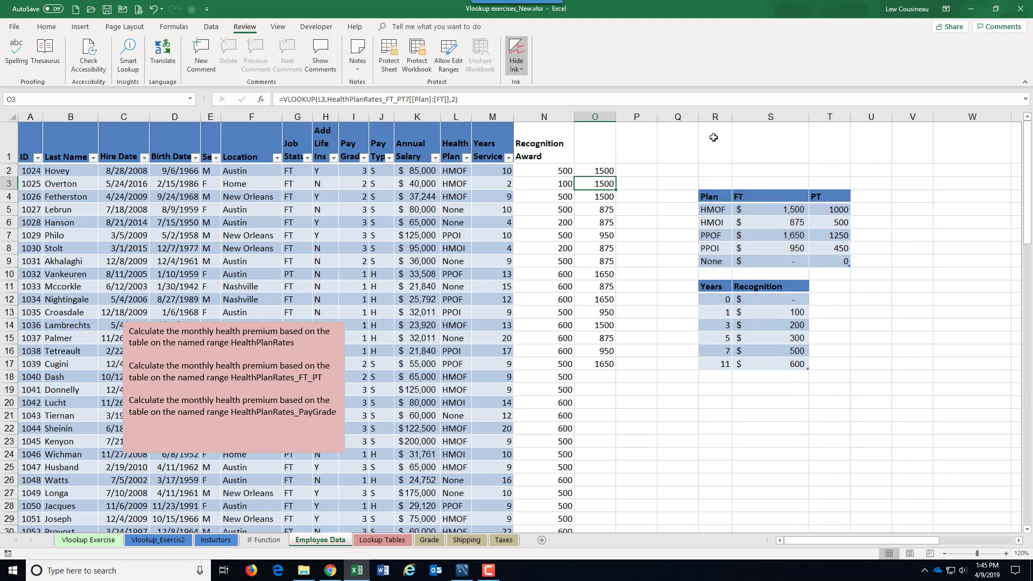
# Fill the O2 health plan lookup down to O23 and select O5:O6 to check the results for the None plan
pyautogui.click(601, 172)
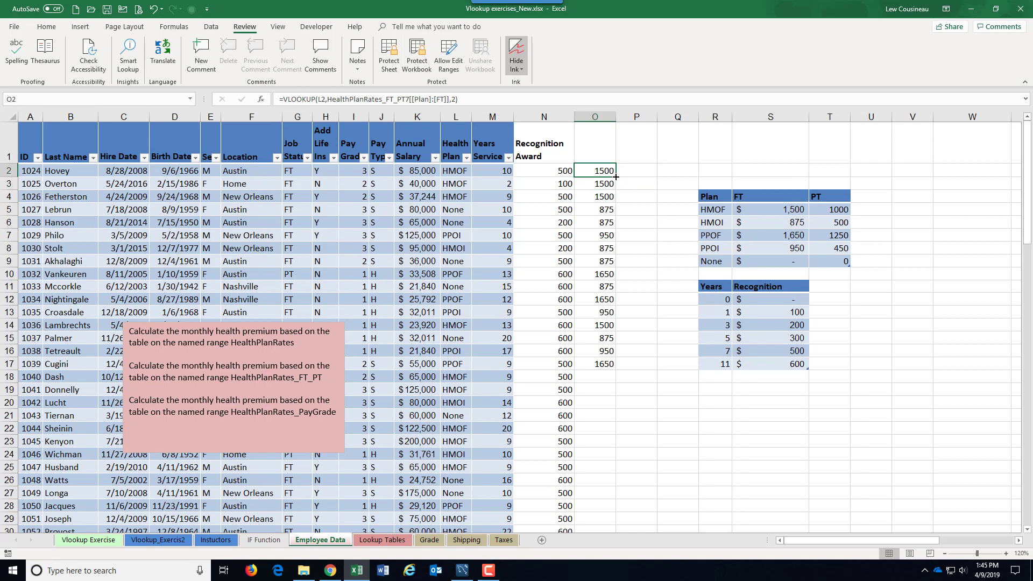
pyautogui.moveTo(616, 177); pyautogui.dragTo(621, 448)
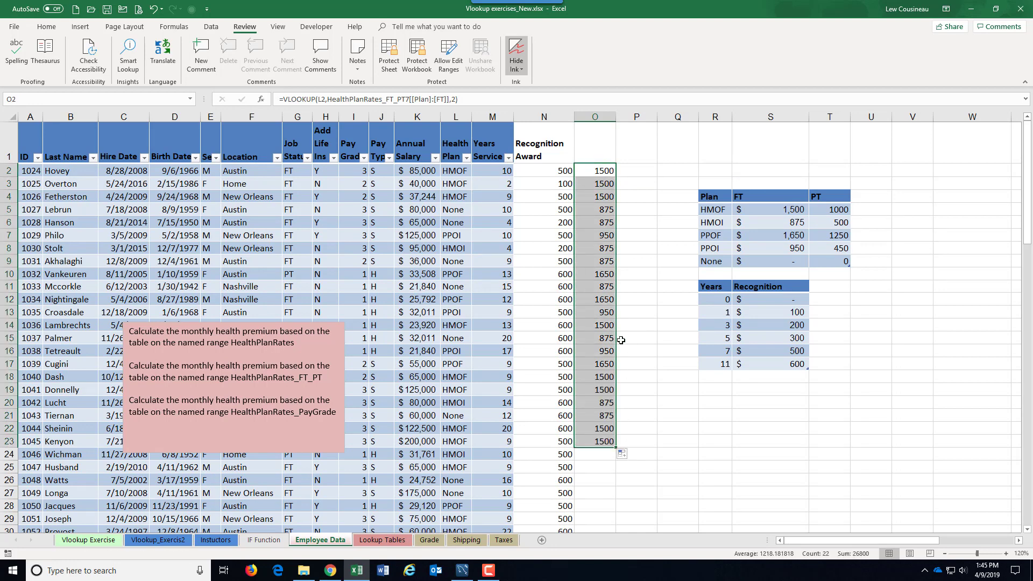
pyautogui.moveTo(603, 210); pyautogui.dragTo(603, 221)
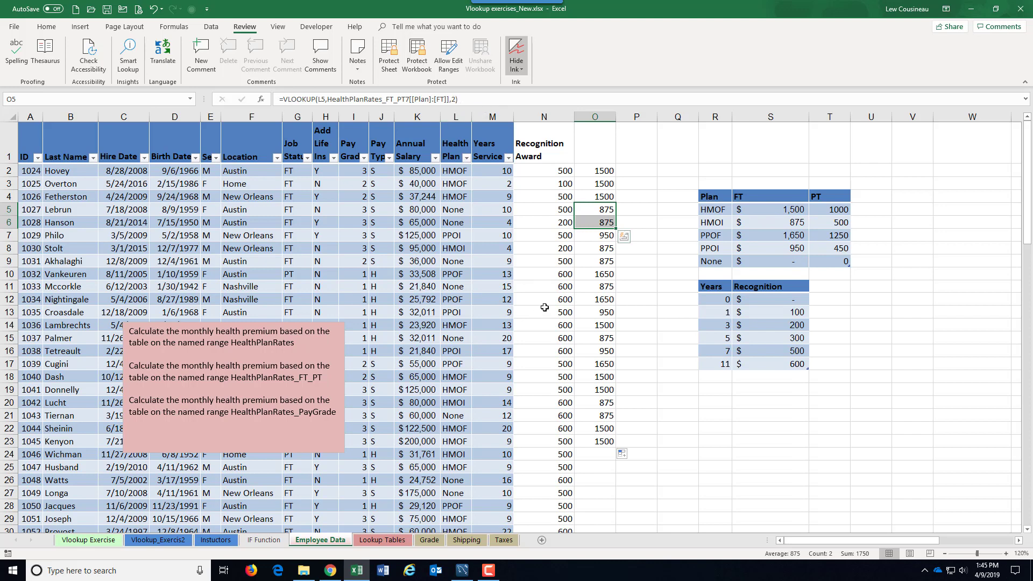
# Open the health plan VLOOKUP formula in O2 for editing
pyautogui.doubleClick(597, 171)
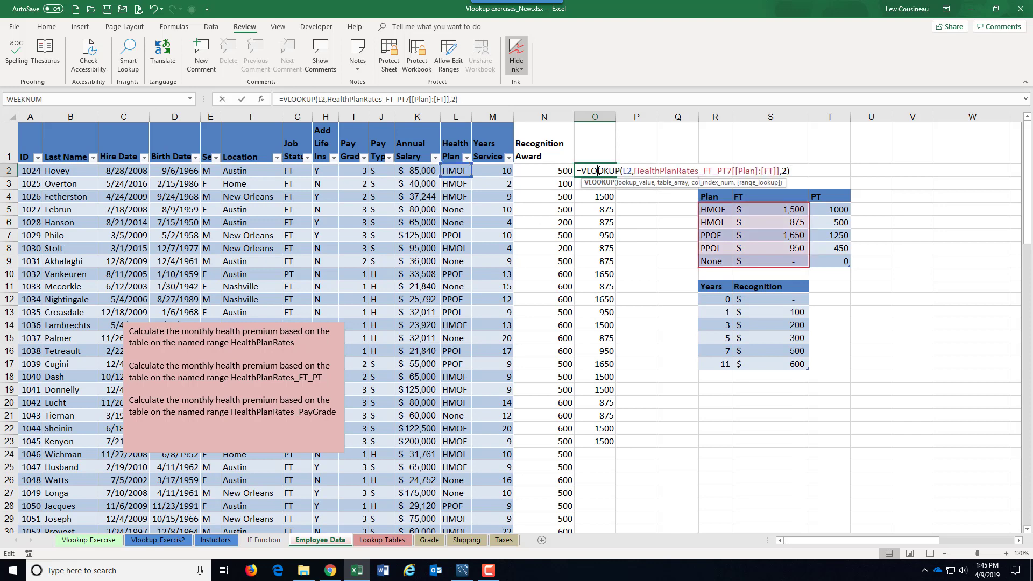